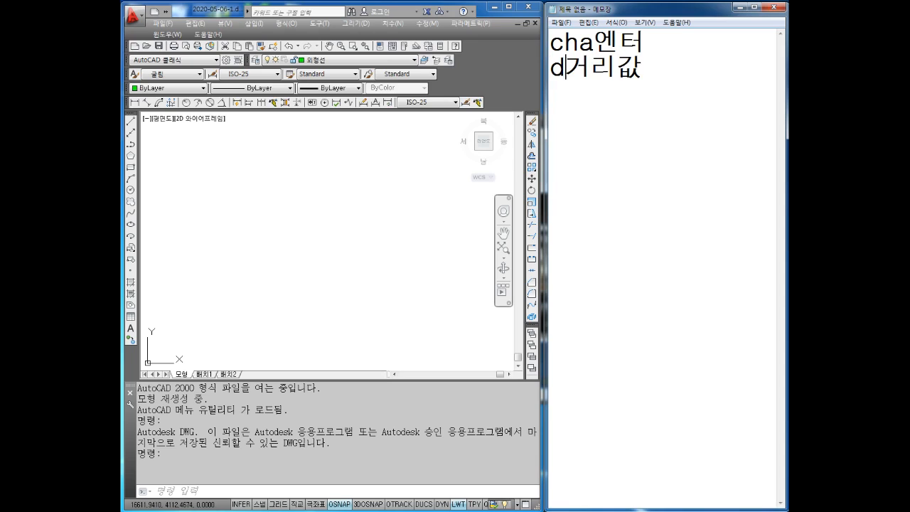
Step: Complete the second line of the note so it reads "d엔터(거리값)"
{"action": "key", "text": "BackSpace"}
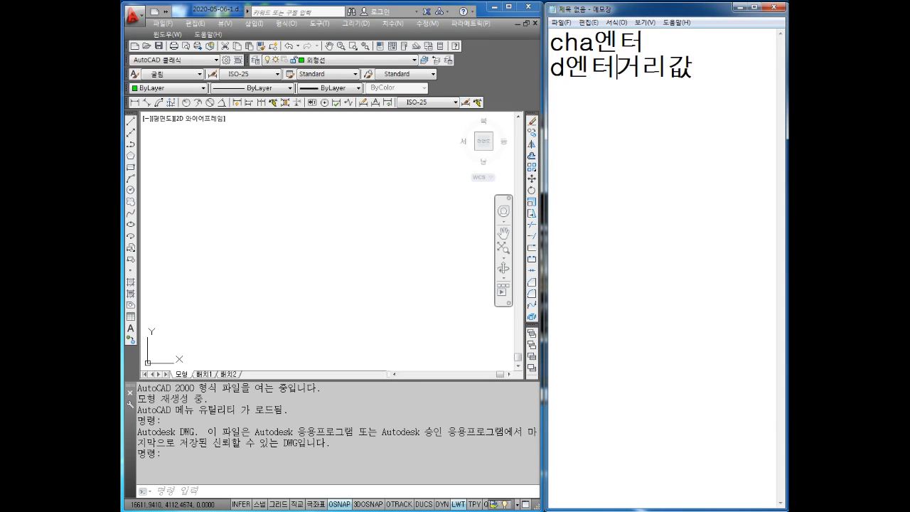
{"action": "type", "text": "("}
{"action": "key", "text": "Right"}
{"action": "key", "text": "Right"}
{"action": "key", "text": "Right"}
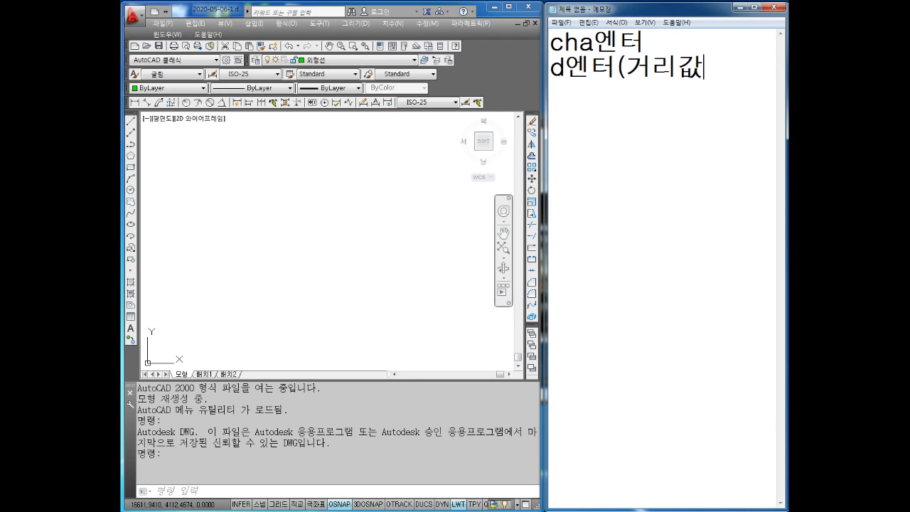
{"action": "type", "text": ")"}
Step: Switch to AutoCAD and draw, with ortho mode on, a horizontal line and a vertical line down from its end, forming a corner
{"action": "left_click", "coordinate": [213, 183]}
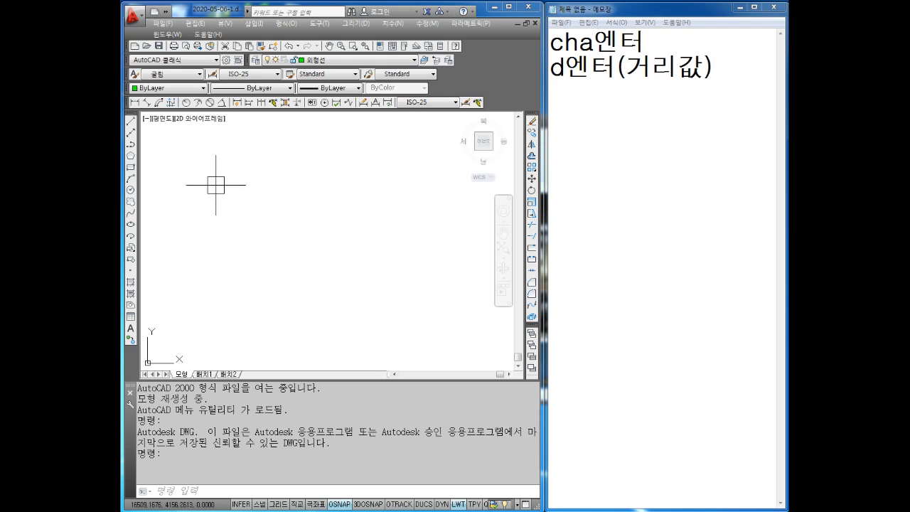
{"action": "key", "text": "Escape"}
{"action": "key", "text": "Escape"}
{"action": "type", "text": "l"}
{"action": "key", "text": "Return"}
{"action": "left_click", "coordinate": [213, 207]}
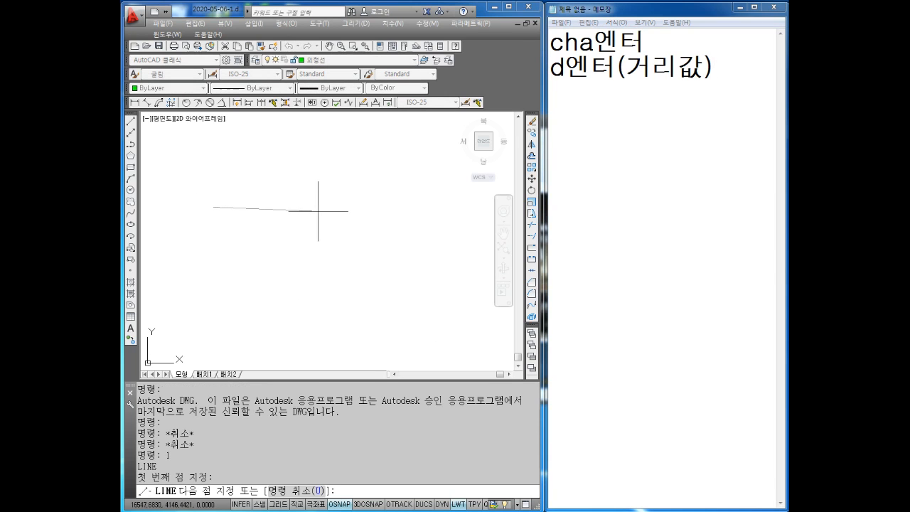
{"action": "key", "text": "F8"}
{"action": "left_click", "coordinate": [304, 329]}
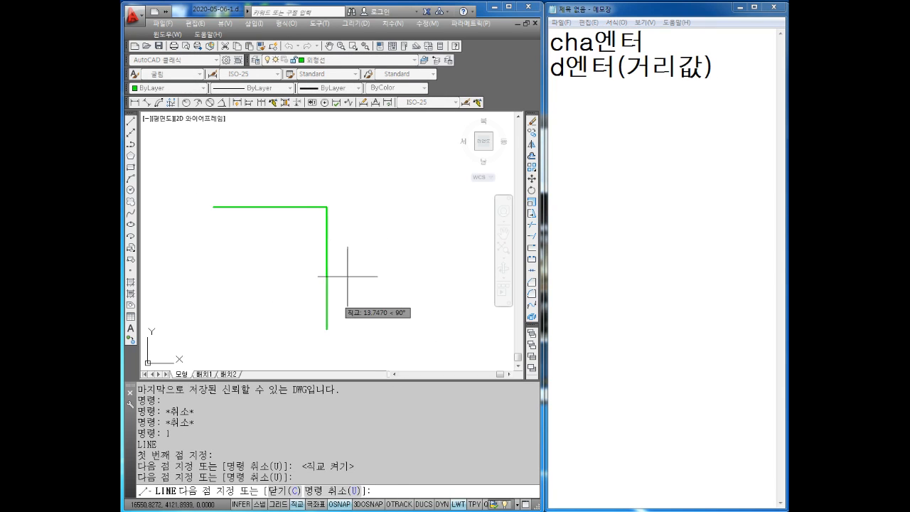
{"action": "key", "text": "Escape"}
Step: Select the horizontal and vertical lines that meet at the corner using crossing windows
{"action": "scroll", "coordinate": [345, 246], "scroll_direction": "up", "scroll_amount": 3}
{"action": "middle_click_drag", "start_coordinate": [327, 214], "coordinate": [346, 243]}
{"action": "left_click", "coordinate": [292, 170]}
{"action": "left_click", "coordinate": [251, 218]}
{"action": "left_click", "coordinate": [361, 241]}
{"action": "left_click", "coordinate": [297, 272]}
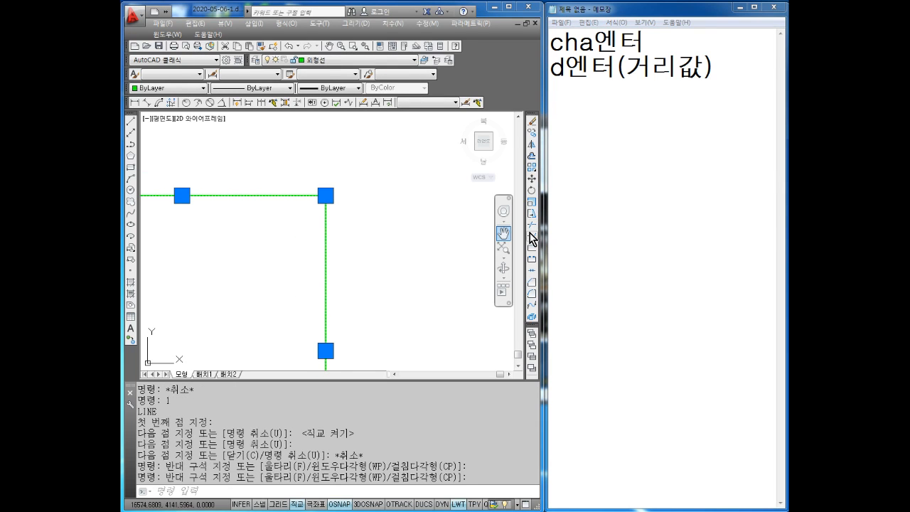
Step: Switch to Notepad and add two lines reading "10엔터" below "d엔터(거리값)"
{"action": "left_click", "coordinate": [590, 96]}
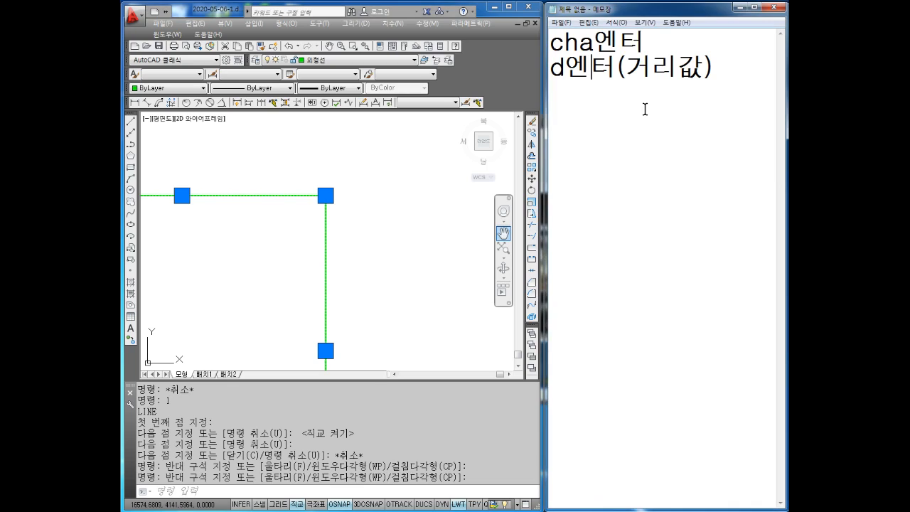
{"action": "left_click", "coordinate": [720, 74]}
{"action": "key", "text": "Return"}
{"action": "type", "text": "10ㅇ"}
{"action": "type", "text": "엔터"}
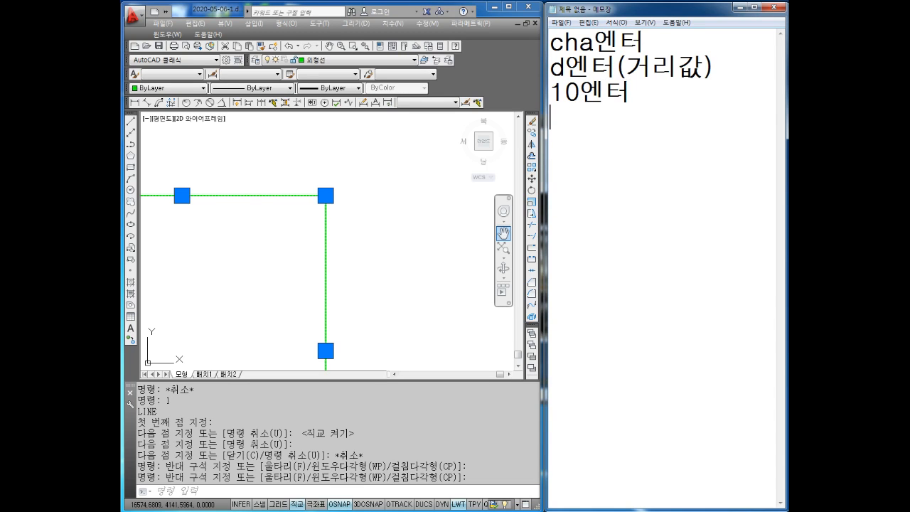
{"action": "key", "text": "Return"}
{"action": "type", "text": "10"}
{"action": "type", "text": "엔터"}
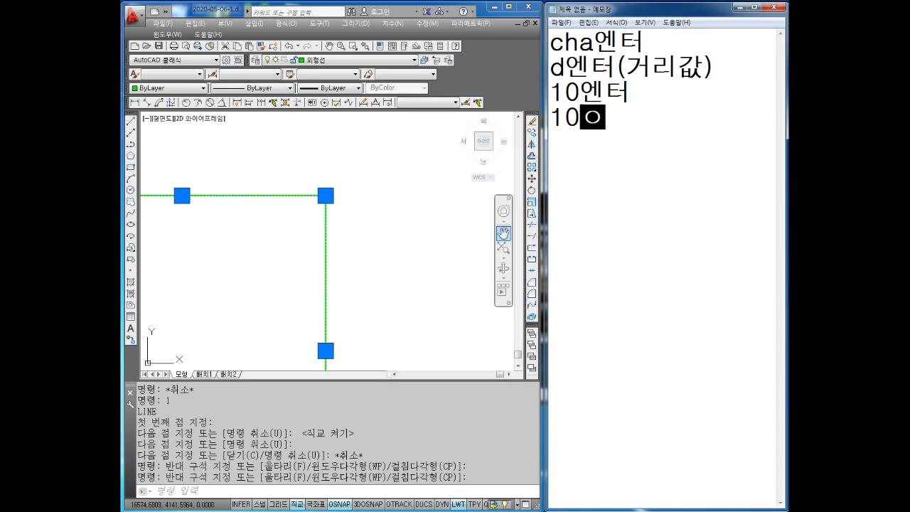
{"action": "key", "text": "Return"}
Step: Switch to AutoCAD, clear the line selection, and start a Chamfer with the first distance set to 10
{"action": "left_click", "coordinate": [396, 274]}
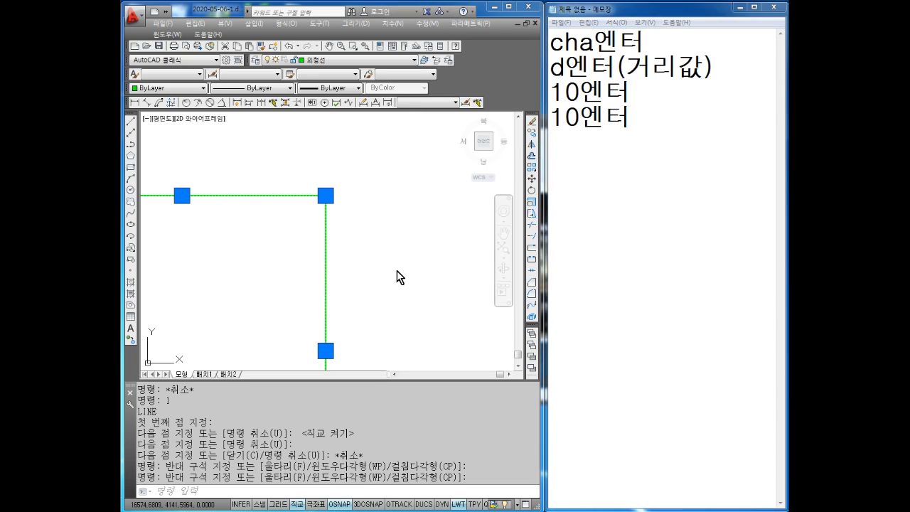
{"action": "key", "text": "Escape"}
{"action": "key", "text": "Escape"}
{"action": "key", "text": "Escape"}
{"action": "type", "text": "ch"}
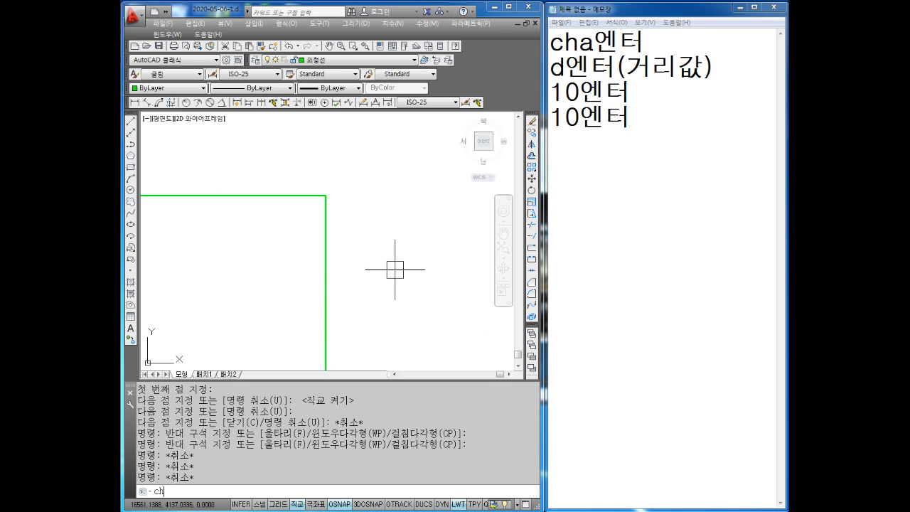
{"action": "type", "text": "a"}
{"action": "key", "text": "Return"}
{"action": "type", "text": "d"}
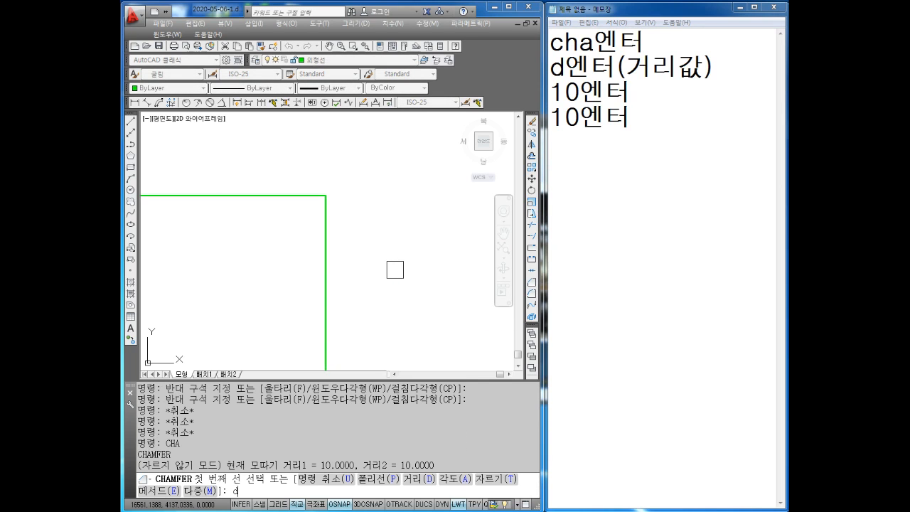
{"action": "key", "text": "Return"}
{"action": "type", "text": "10"}
{"action": "key", "text": "Return"}
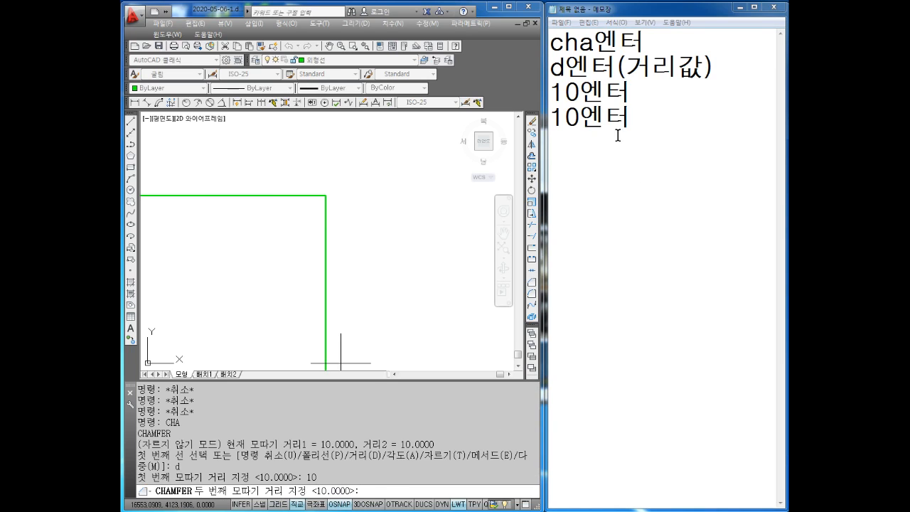
Step: Switch to Notepad and remove the "10" from the last note line, leaving only "엔터"
{"action": "left_click", "coordinate": [578, 118]}
{"action": "left_click_drag", "start_coordinate": [578, 118], "coordinate": [541, 120]}
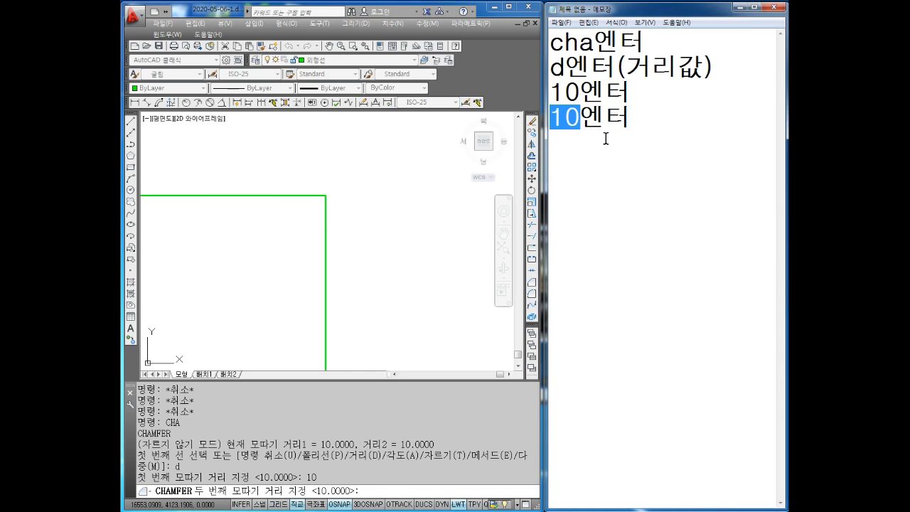
{"action": "key", "text": "Right"}
{"action": "key", "text": "Left"}
{"action": "key", "text": "Right"}
{"action": "key", "text": "Right"}
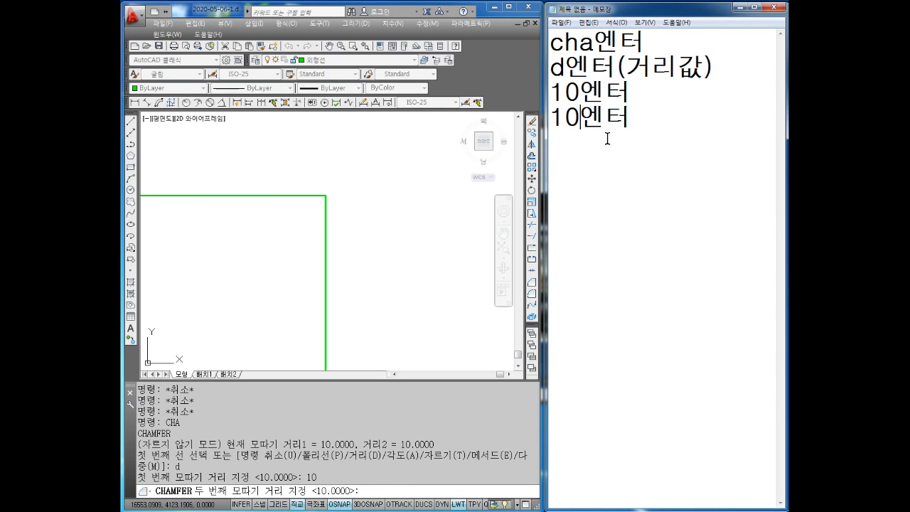
{"action": "key", "text": "BackSpace"}
{"action": "key", "text": "BackSpace"}
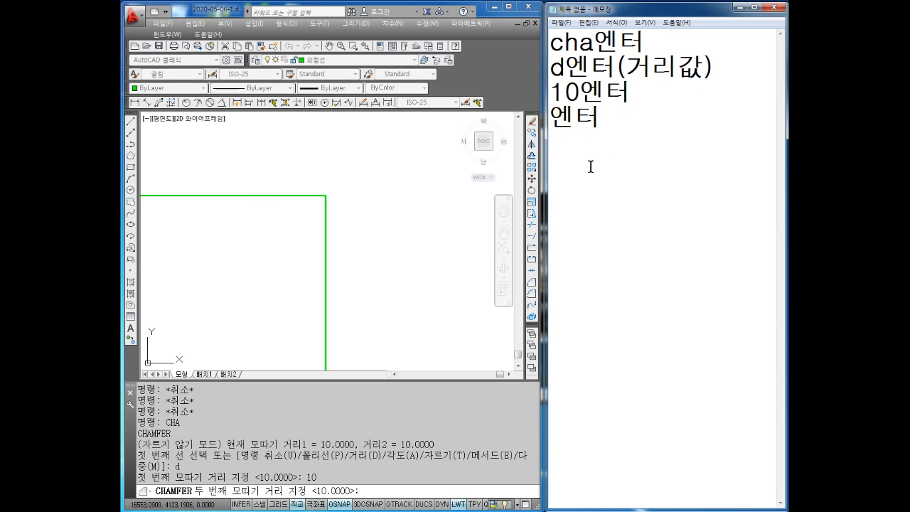
Step: Add the note line "선클릭 2개" and, after a blank line, the entry "모따기"
{"action": "left_click", "coordinate": [605, 142]}
{"action": "key", "text": "Return"}
{"action": "type", "text": "선"}
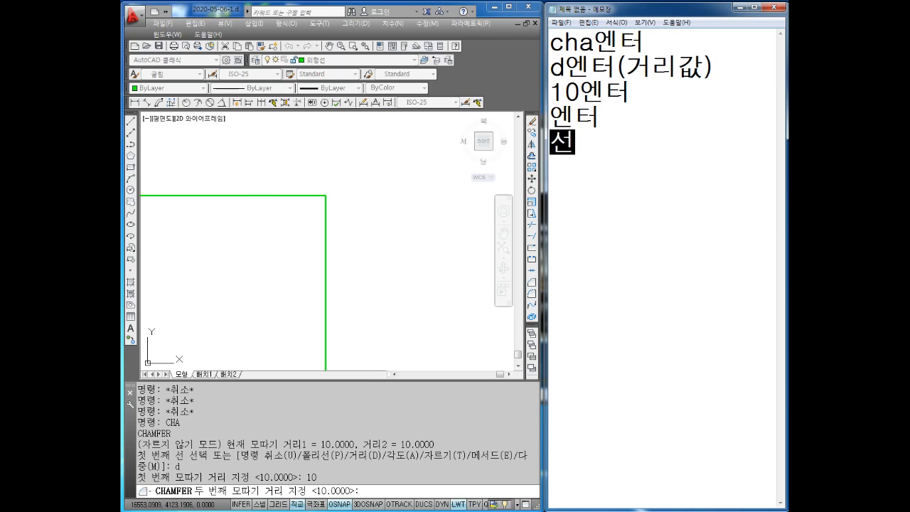
{"action": "type", "text": "클릭 2개"}
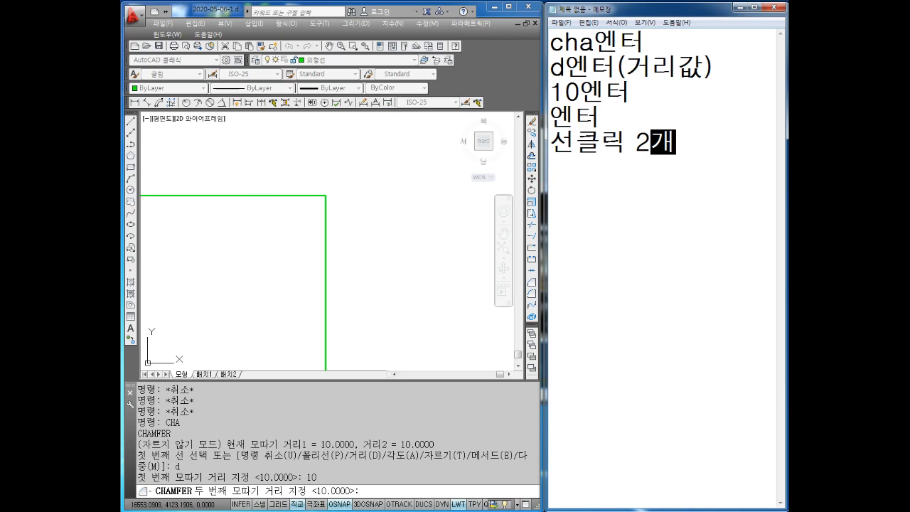
{"action": "key", "text": "Return"}
{"action": "key", "text": "Return"}
{"action": "type", "text": "모따기"}
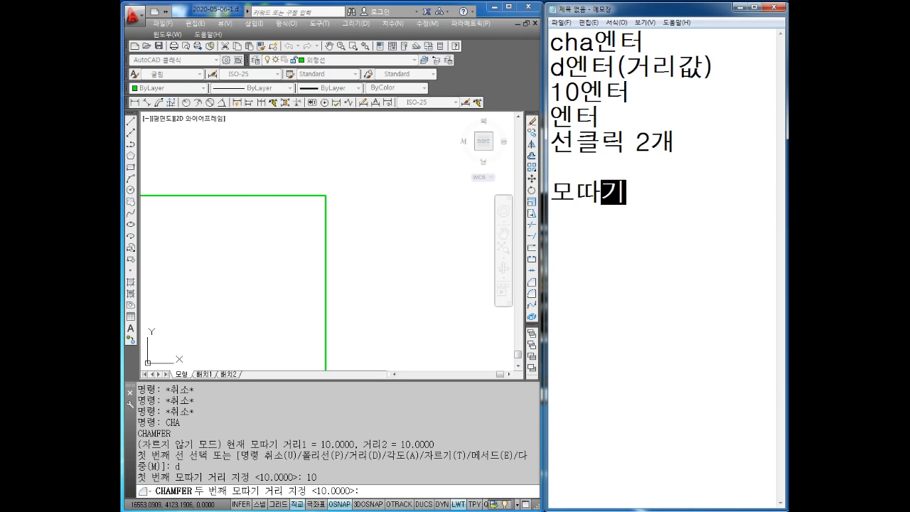
{"action": "key", "text": "Return"}
{"action": "key", "text": "Return"}
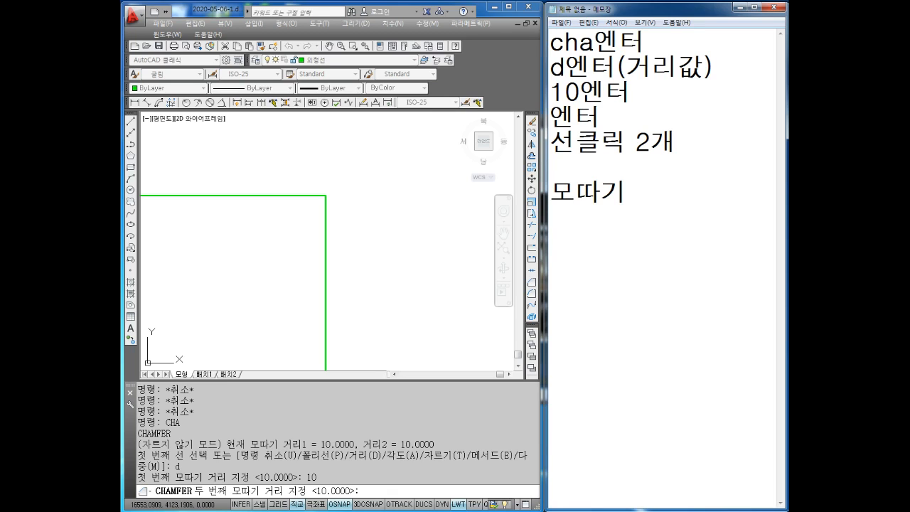
Step: Add two consecutive lines reading "T엔터" below the "모따기" entry
{"action": "type", "text": "wkfm"}
{"action": "key", "text": "BackSpace"}
{"action": "key", "text": "BackSpace"}
{"action": "key", "text": "BackSpace"}
{"action": "key", "text": "BackSpace"}
{"action": "type", "text": "ㅅ"}
{"action": "key", "text": "BackSpace"}
{"action": "type", "text": "t"}
{"action": "key", "text": "BackSpace"}
{"action": "type", "text": "T엔터"}
{"action": "key", "text": "Return"}
{"action": "type", "text": "ㅅ"}
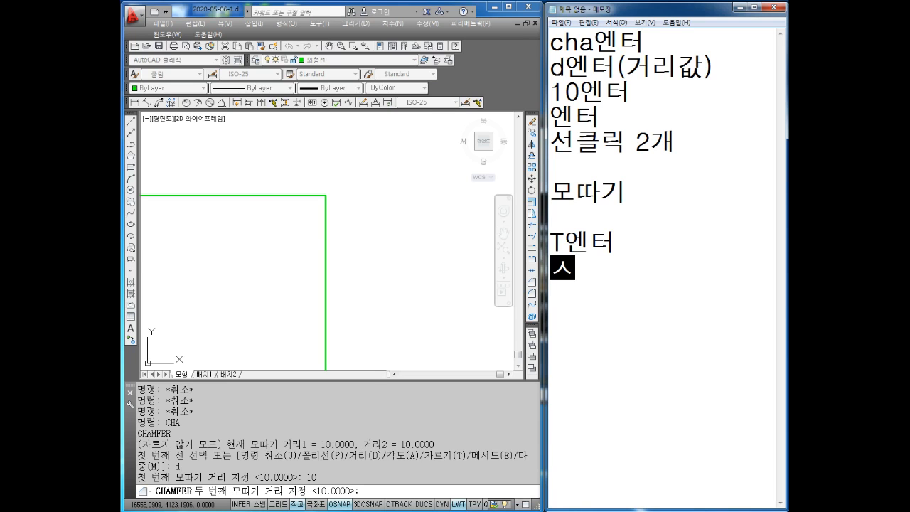
{"action": "key", "text": "BackSpace"}
{"action": "type", "text": "T엔터"}
{"action": "key", "text": "Return"}
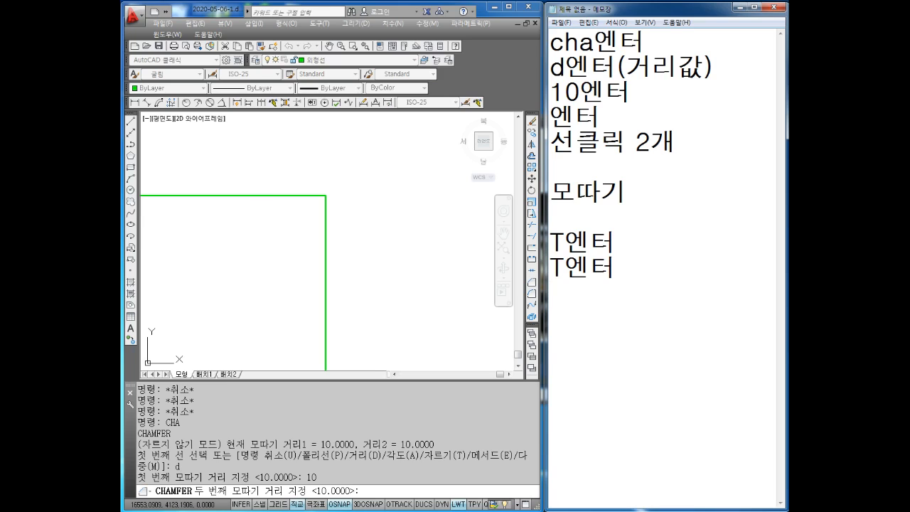
Step: Add the lines "T엔터" and "N엔터" as a separate pair after a blank line
{"action": "key", "text": "Return"}
{"action": "type", "text": "ㅇ"}
{"action": "key", "text": "BackSpace"}
{"action": "type", "text": "T엔터"}
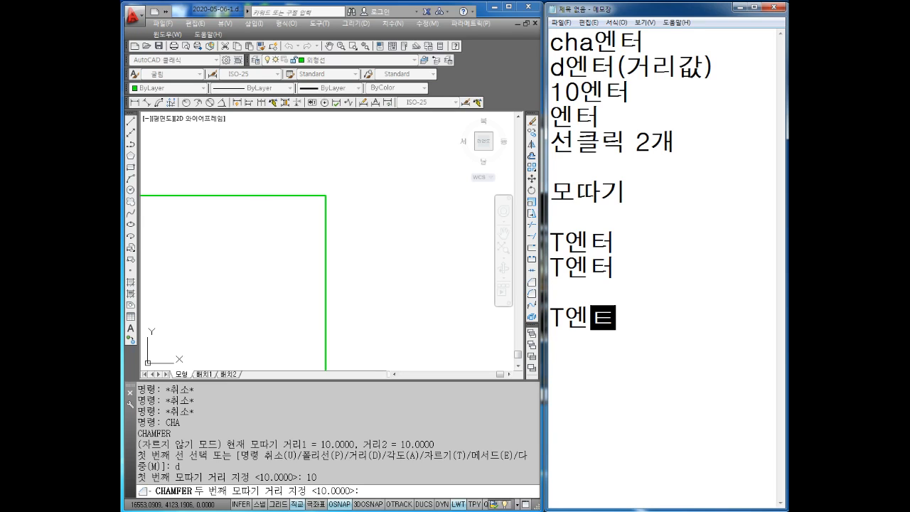
{"action": "key", "text": "Return"}
{"action": "type", "text": "N엔터"}
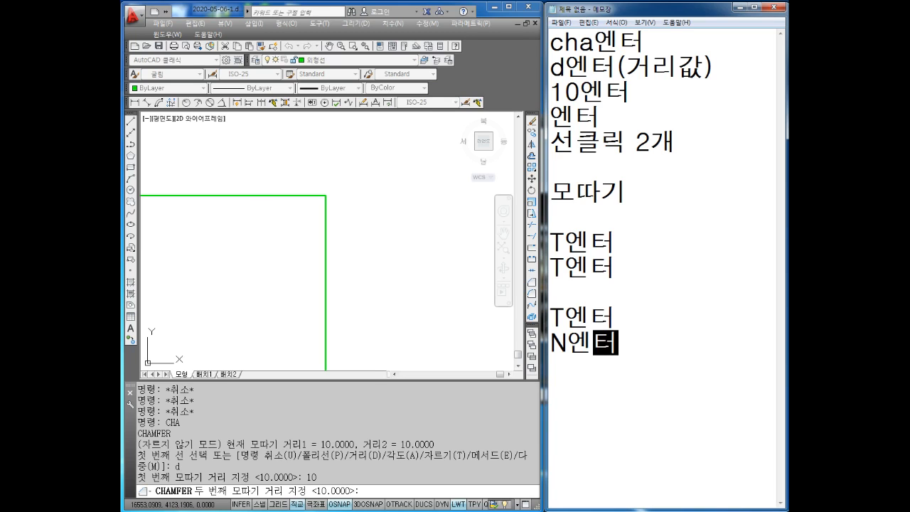
Step: Add the remark "필렛 과 동일" after a blank line below "N엔터"
{"action": "key", "text": "Return"}
{"action": "key", "text": "Return"}
{"action": "type", "text": "페ㄹㄹ"}
{"action": "key", "text": "BackSpace"}
{"action": "key", "text": "BackSpace"}
{"action": "type", "text": "필렛"}
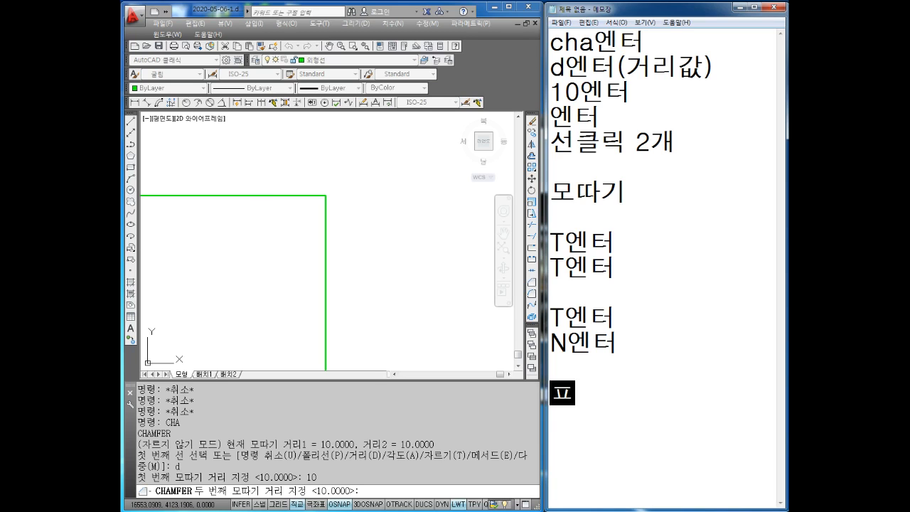
{"action": "type", "text": " 과"}
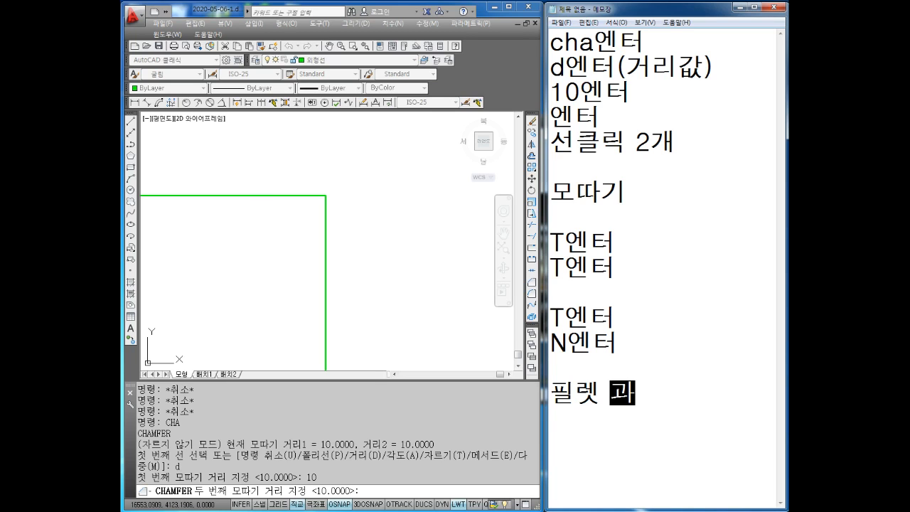
{"action": "type", "text": " 동일"}
Step: Add the entries "가공" and "모따기를 하는 이유", each separated by a blank line
{"action": "key", "text": "Return"}
{"action": "key", "text": "Return"}
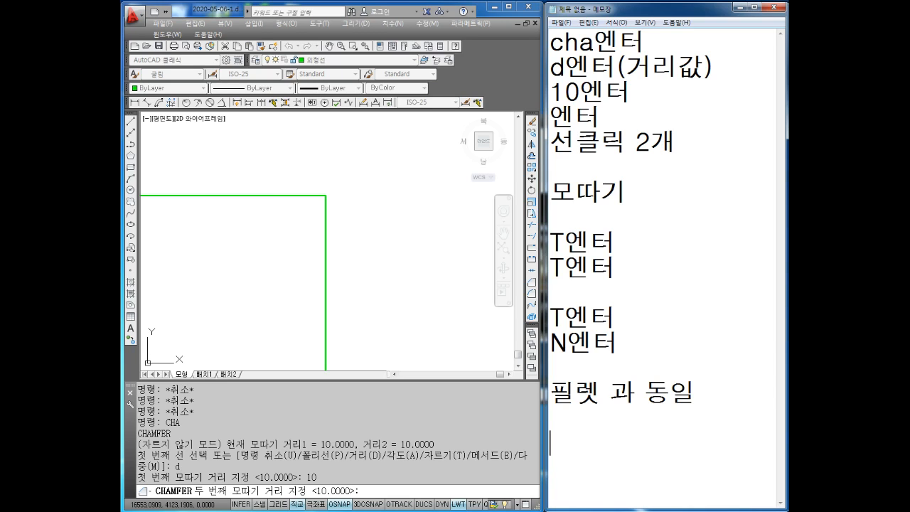
{"action": "type", "text": "가공"}
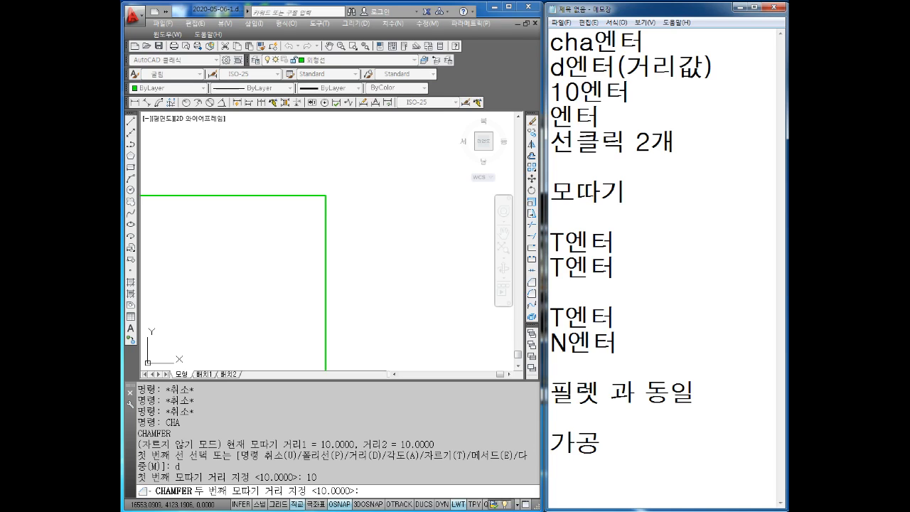
{"action": "key", "text": "Return"}
{"action": "key", "text": "Return"}
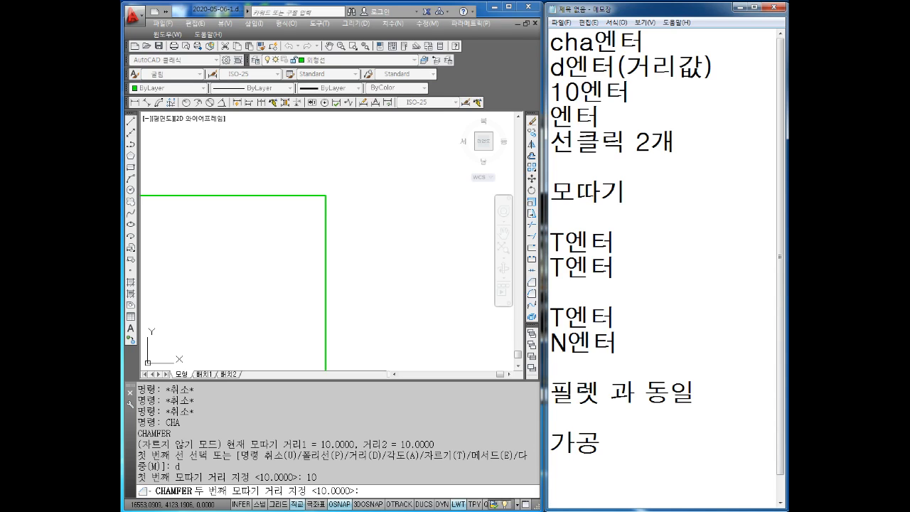
{"action": "type", "text": "모따기 2"}
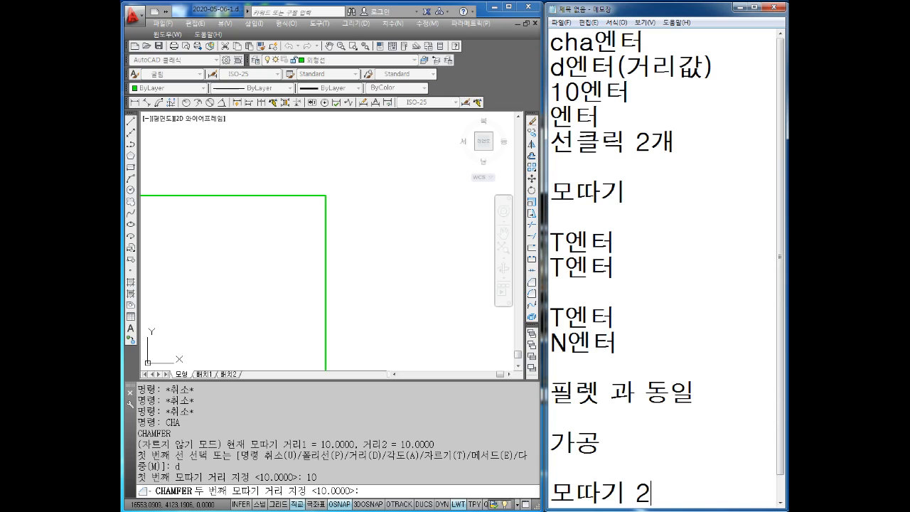
{"action": "key", "text": "BackSpace"}
{"action": "key", "text": "BackSpace"}
{"action": "type", "text": "를 하는 이유"}
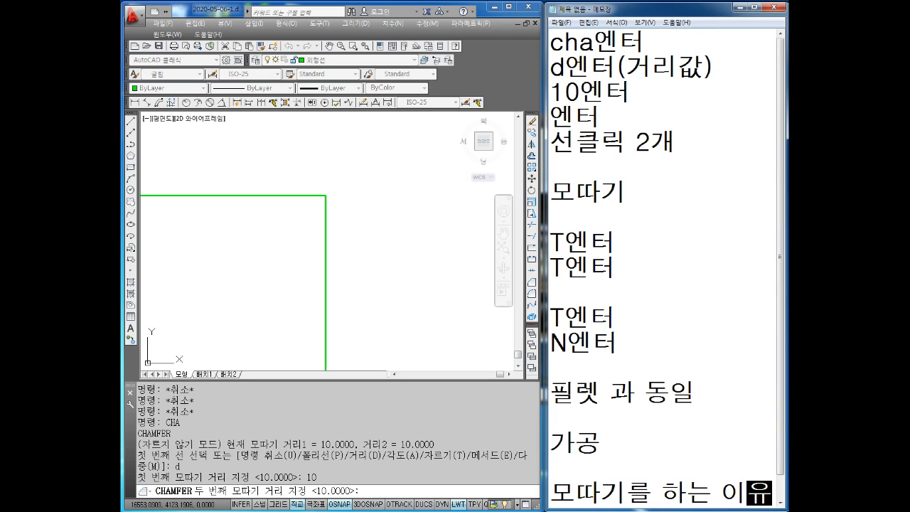
Step: Add the entry "설계 및 생산" after a blank line below "모따기를 하는 이유"
{"action": "key", "text": "Return"}
{"action": "key", "text": "Return"}
{"action": "key", "text": "Return"}
{"action": "key", "text": "Return"}
{"action": "key", "text": "Return"}
{"action": "key", "text": "Return"}
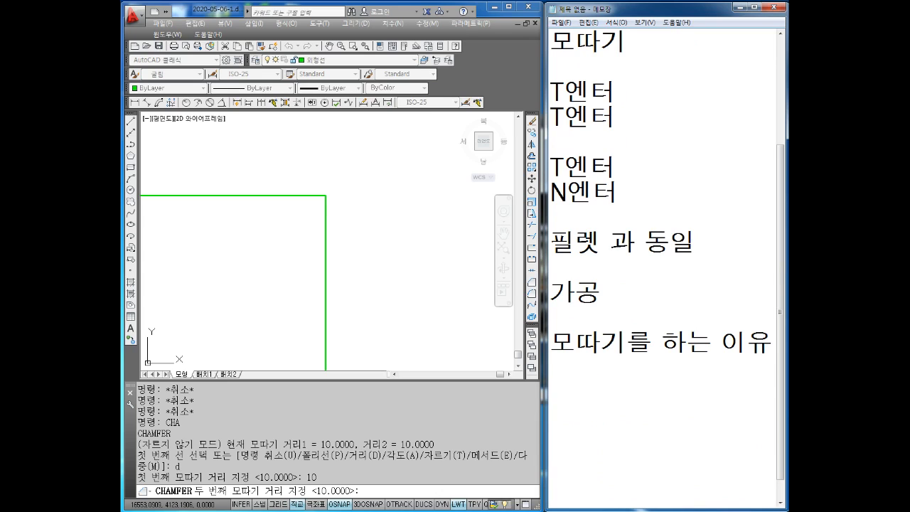
{"action": "key", "text": "Up"}
{"action": "key", "text": "Up"}
{"action": "key", "text": "Up"}
{"action": "key", "text": "Up"}
{"action": "type", "text": "우라"}
{"action": "key", "text": "BackSpace"}
{"action": "key", "text": "BackSpace"}
{"action": "key", "text": "BackSpace"}
{"action": "type", "text": "설계"}
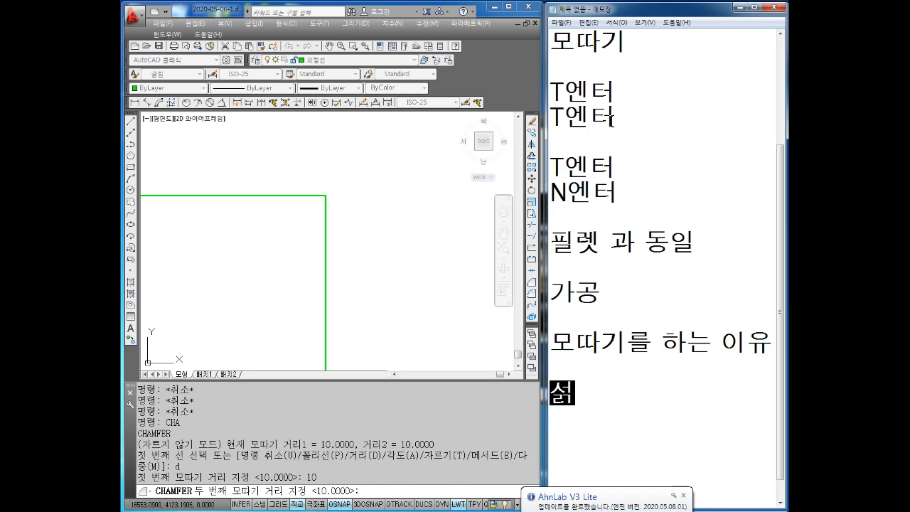
{"action": "type", "text": " 및 "}
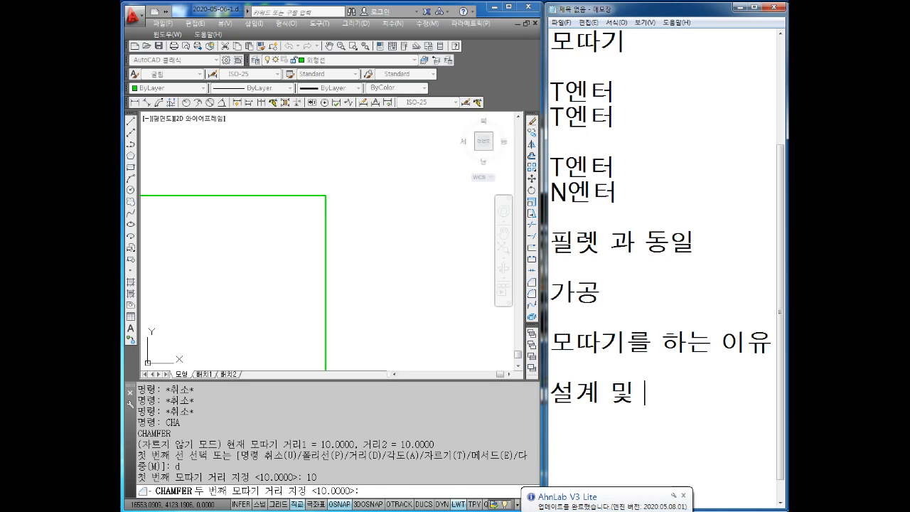
{"action": "type", "text": "부품"}
{"action": "key", "text": "BackSpace"}
{"action": "key", "text": "BackSpace"}
{"action": "key", "text": "BackSpace"}
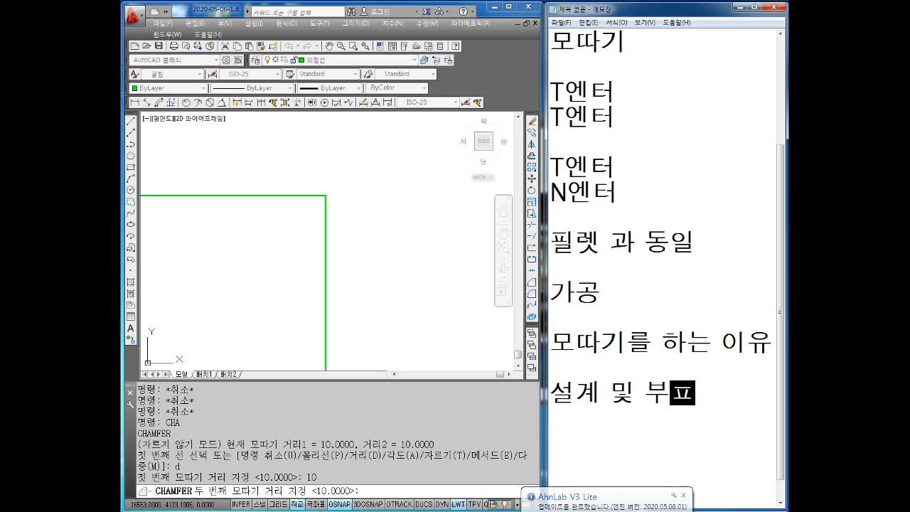
{"action": "type", "text": "생산"}
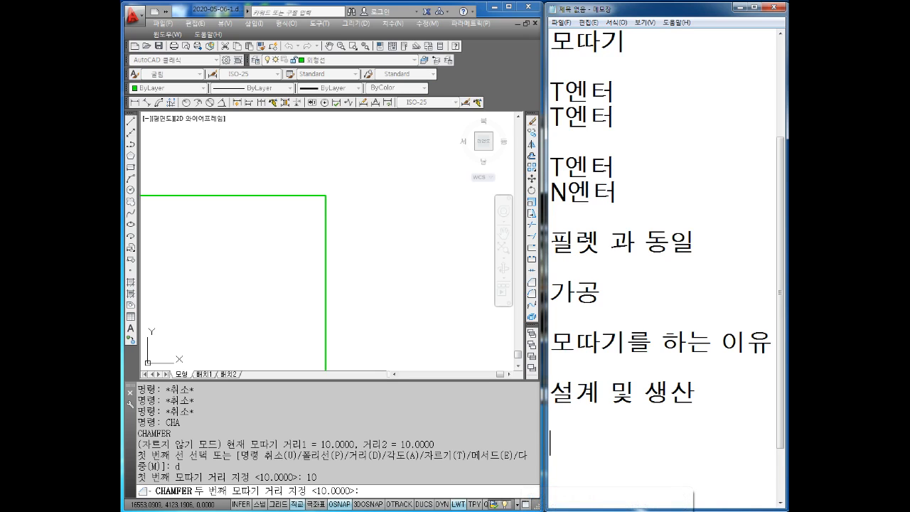
Step: Add the entry "CNC선반" after a blank line below "설계 및 생산"
{"action": "type", "text": "CNCTJ"}
{"action": "key", "text": "BackSpace"}
{"action": "key", "text": "BackSpace"}
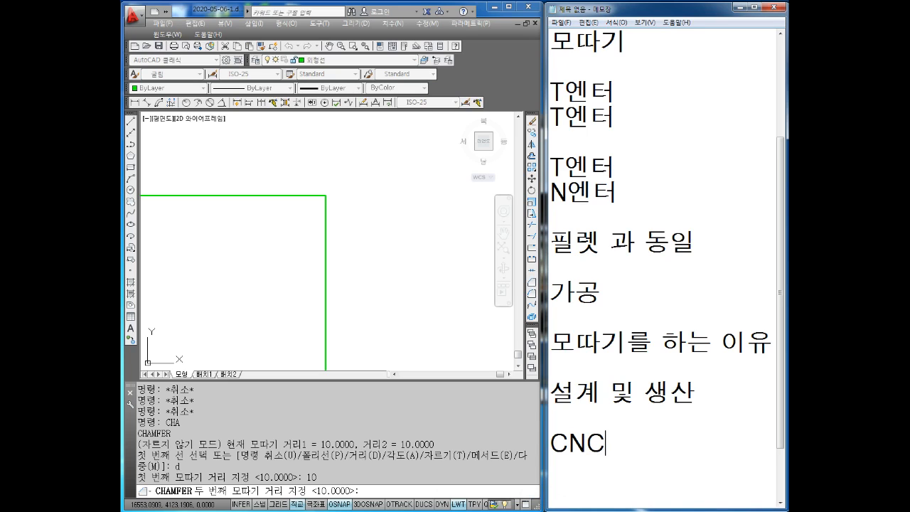
{"action": "type", "text": "선반"}
{"action": "key", "text": "Return"}
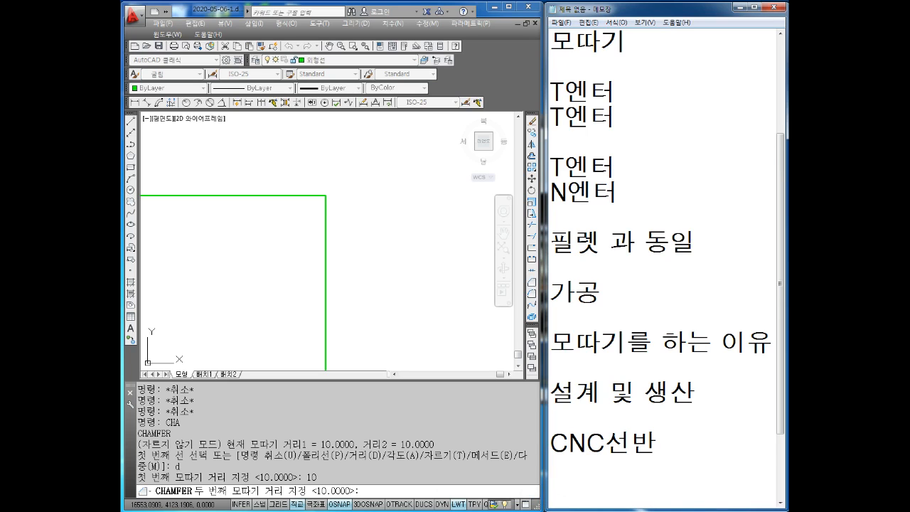
Step: Add the lines "생산한 부품" and "소비자한테 판매" directly below "CNC선반"
{"action": "type", "text": "생산"}
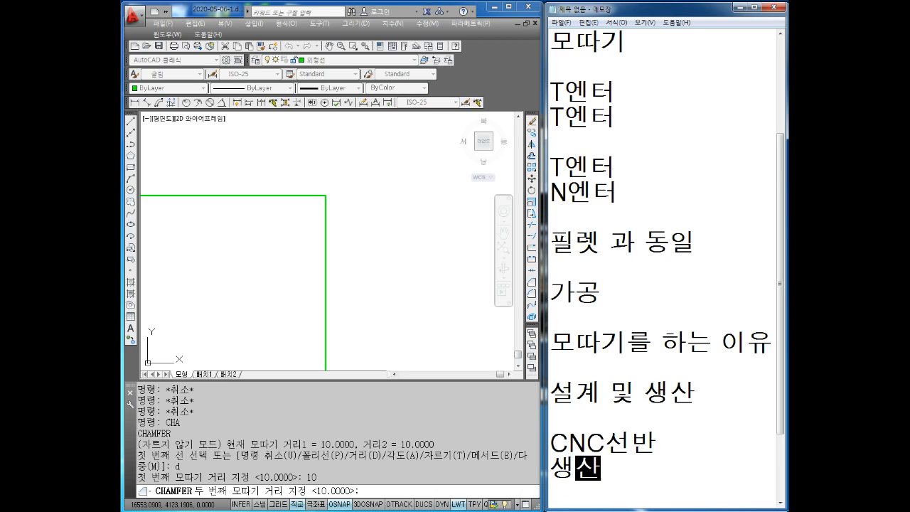
{"action": "type", "text": "한 ㅂㅜ품"}
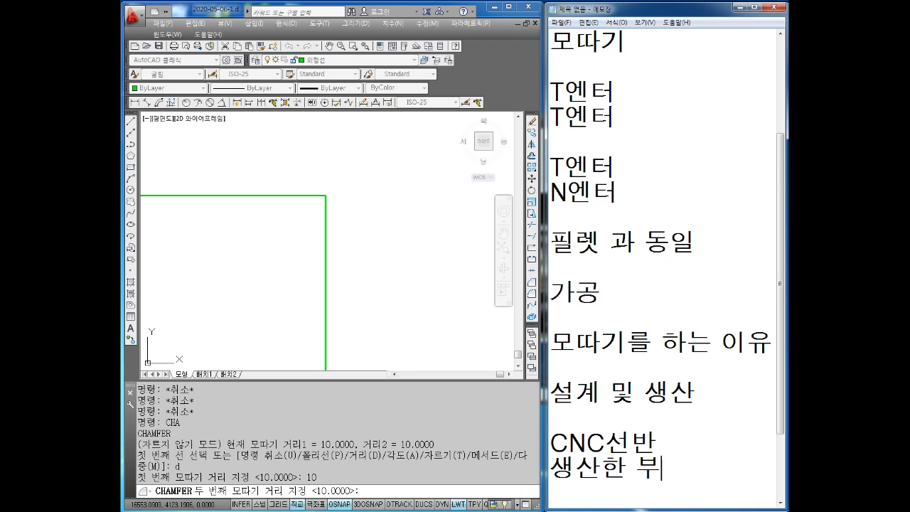
{"action": "key", "text": "Return"}
{"action": "type", "text": "소비자한"}
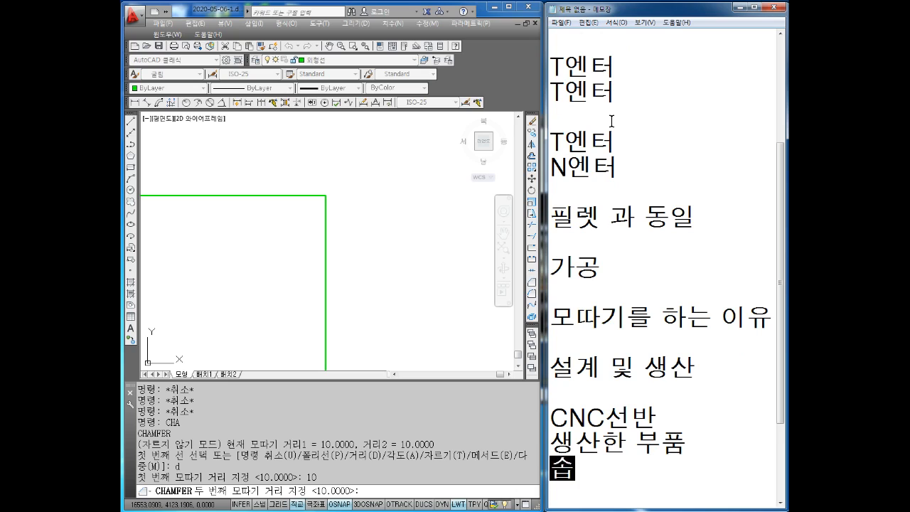
{"action": "type", "text": "테 판매"}
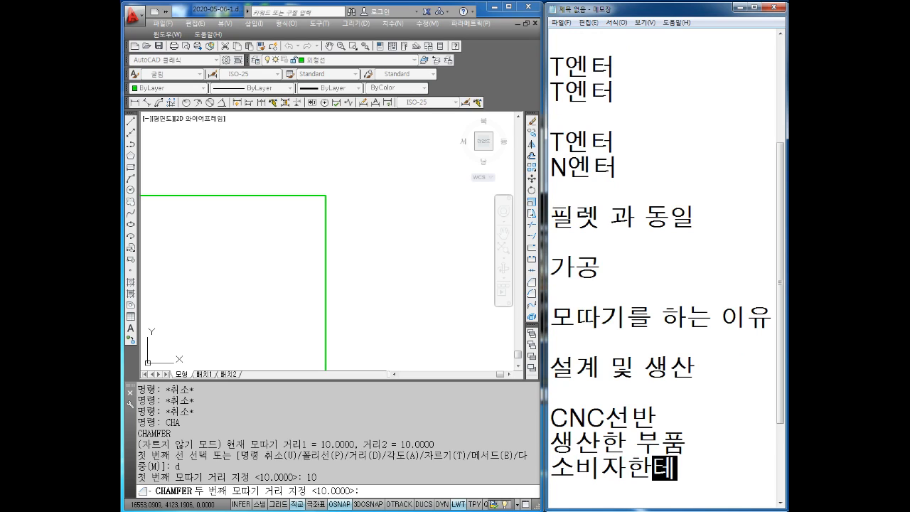
{"action": "key", "text": "Return"}
{"action": "key", "text": "Return"}
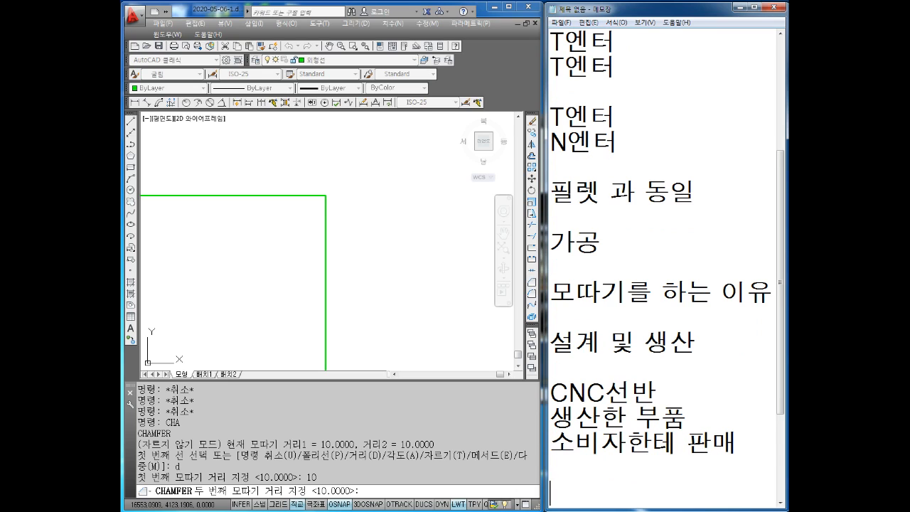
Step: Add "조립부" after a blank line, followed directly by the line "여러개의 부품"
{"action": "scroll", "coordinate": [611, 120], "scroll_direction": "down", "scroll_amount": 2}
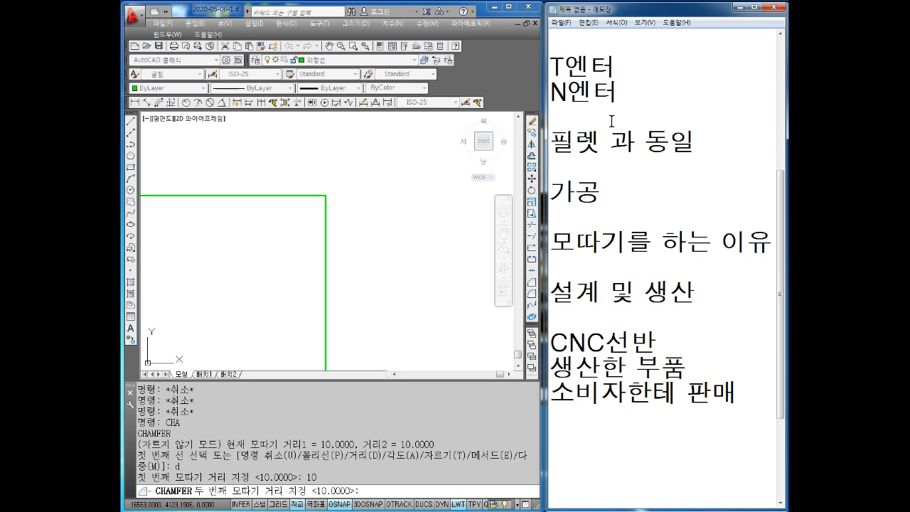
{"action": "type", "text": "조립부"}
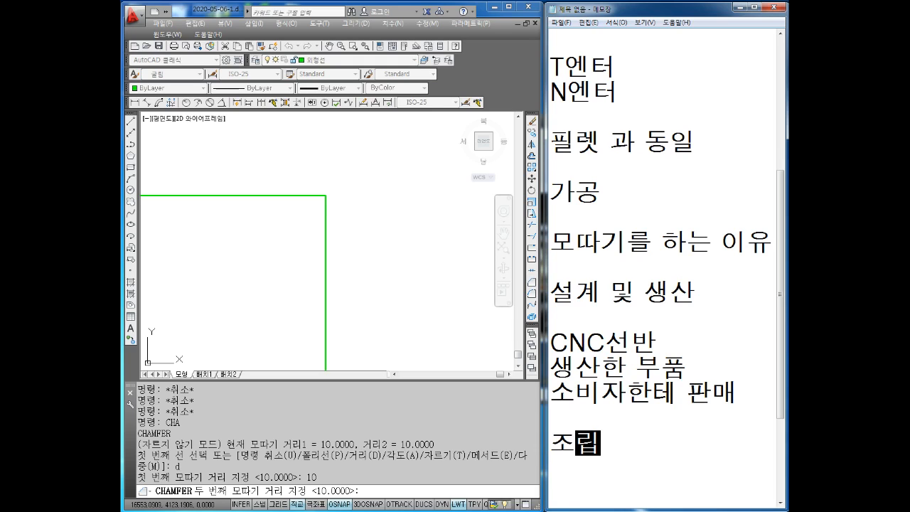
{"action": "key", "text": "Return"}
{"action": "key", "text": "Return"}
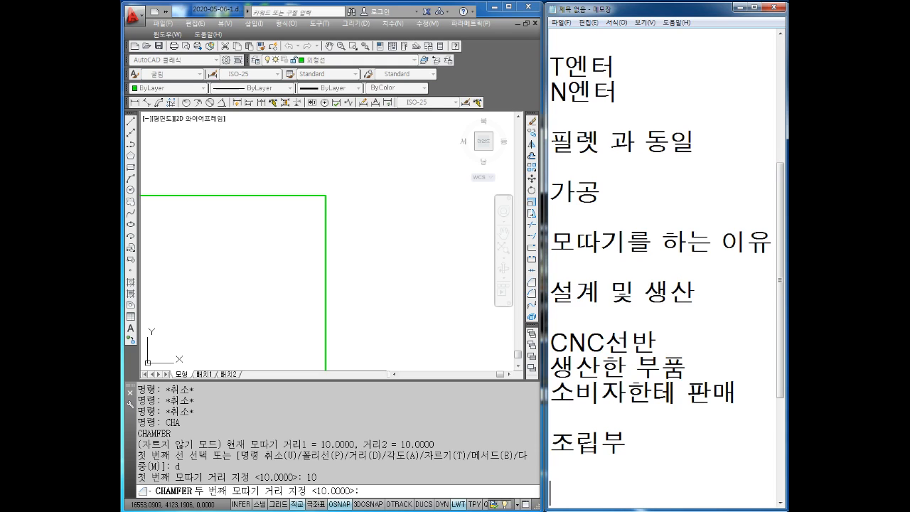
{"action": "type", "text": "여러개으"}
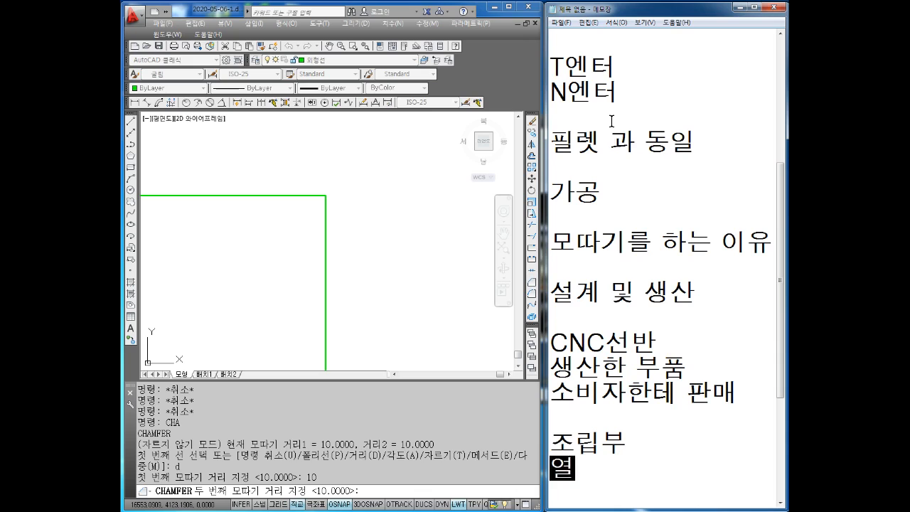
{"action": "type", "text": "의 부품"}
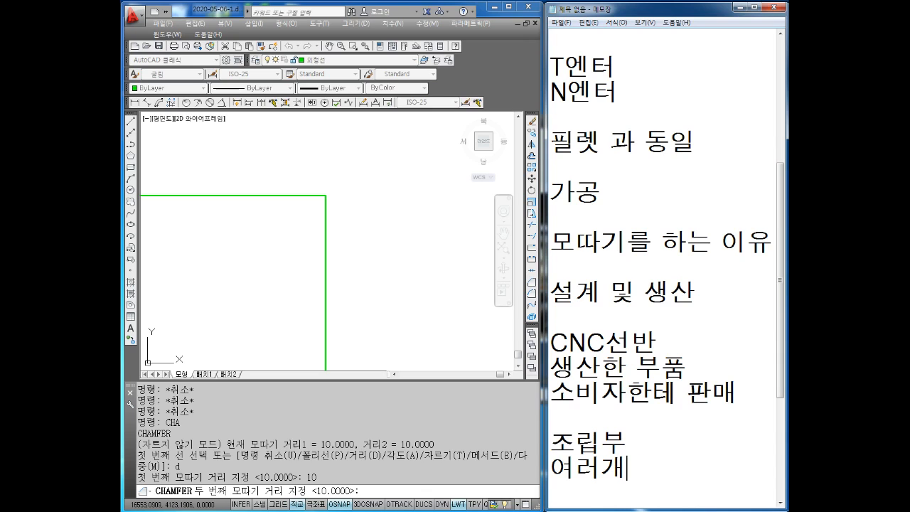
Step: Continue the assembly notes with the consecutive lines "조립을해서", "마무리" and "도색"
{"action": "key", "text": "Return"}
{"action": "type", "text": "졸립을해서"}
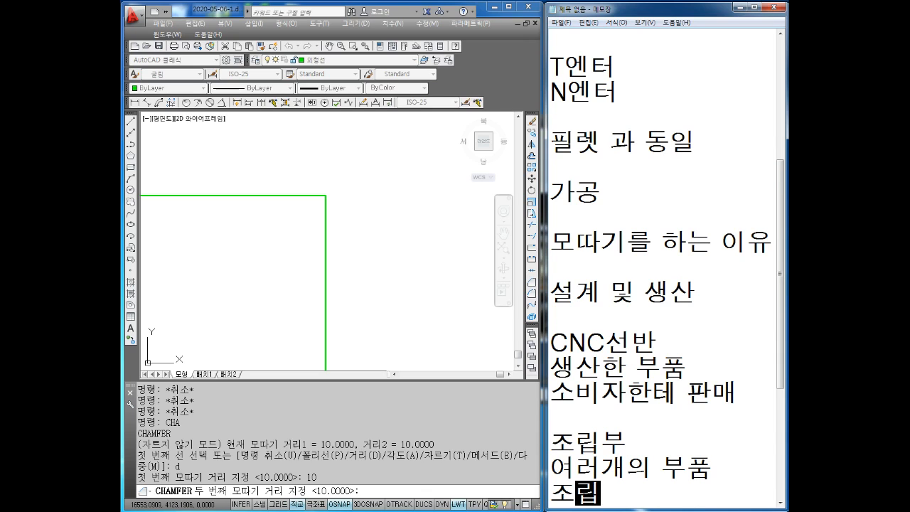
{"action": "key", "text": "Return"}
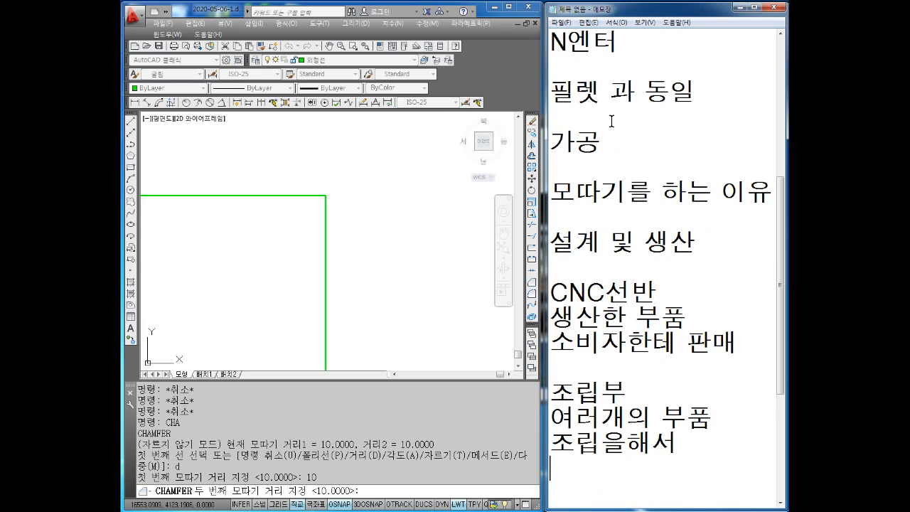
{"action": "type", "text": "마무리"}
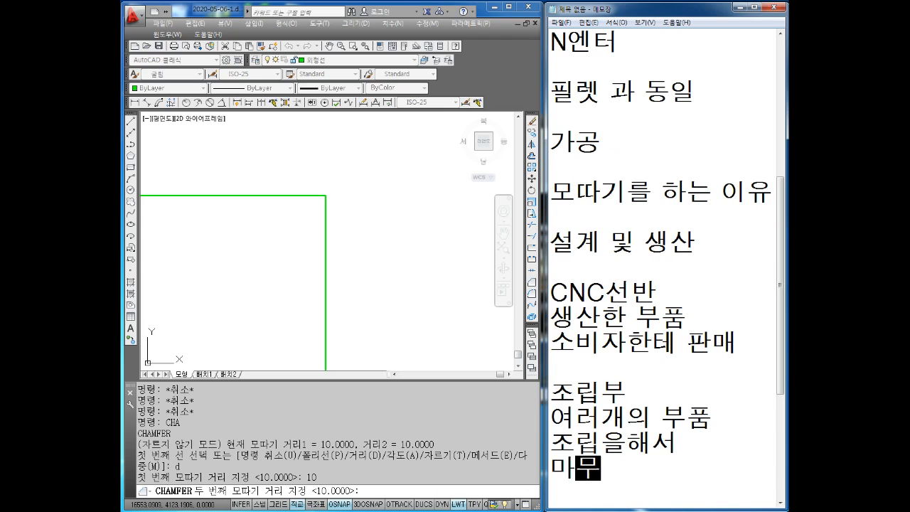
{"action": "key", "text": "Return"}
{"action": "type", "text": "도색"}
{"action": "key", "text": "Return"}
{"action": "key", "text": "Return"}
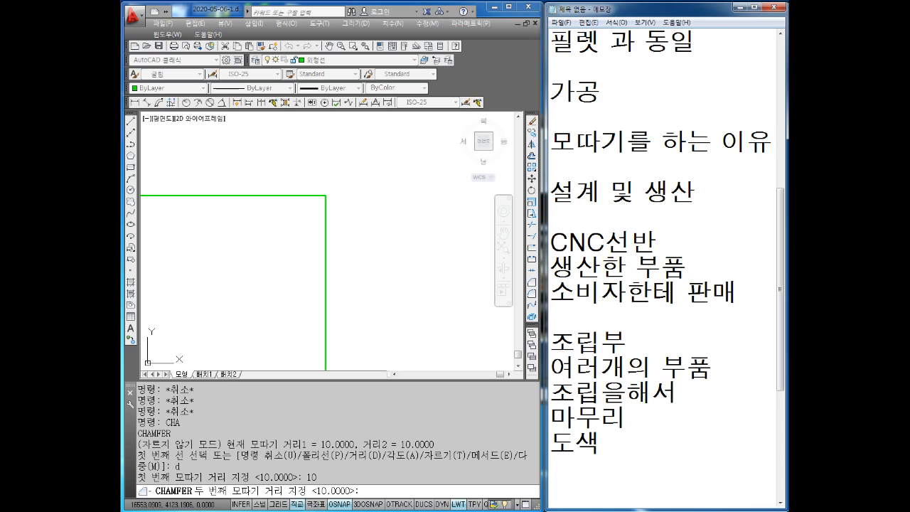
Step: Add "판매" after a blank line below "도색" and insert two blank lines directly under "조립부"
{"action": "type", "text": "판매"}
{"action": "key", "text": "Return"}
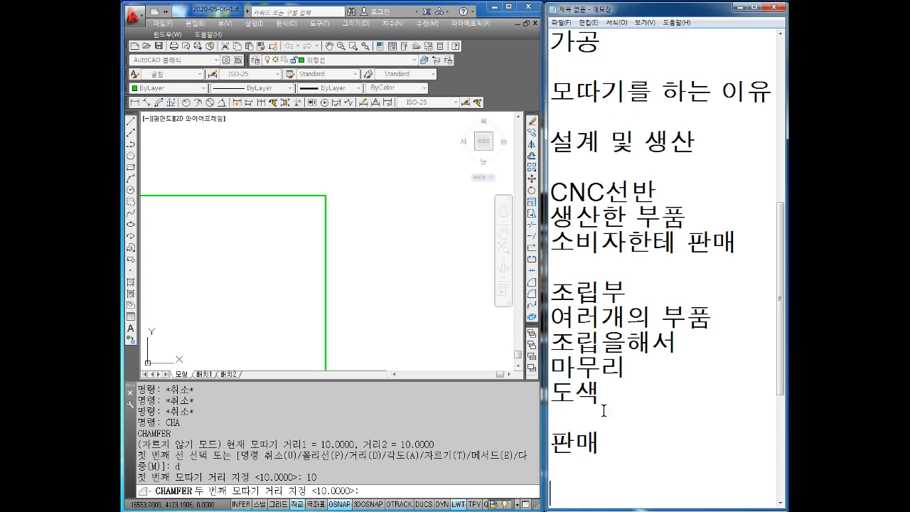
{"action": "key", "text": "Return"}
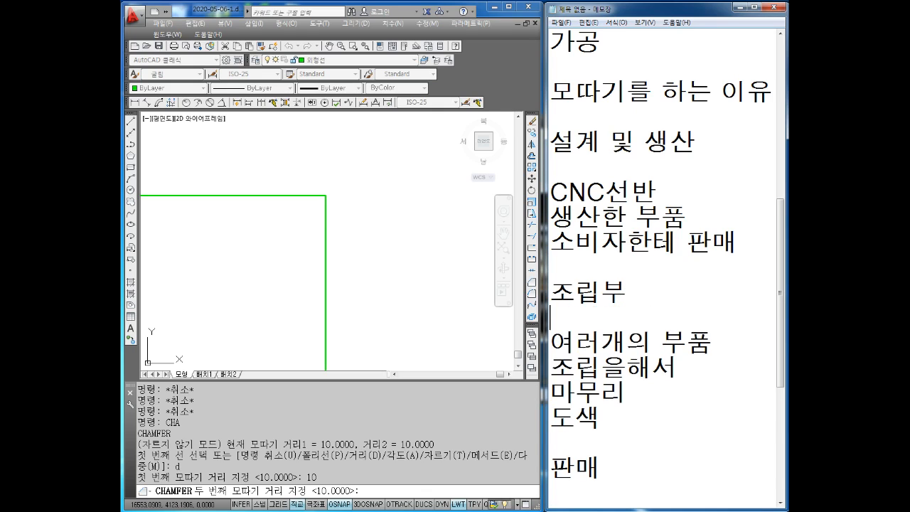
{"action": "key", "text": "Return"}
{"action": "key", "text": "Up"}
{"action": "key", "text": "Up"}
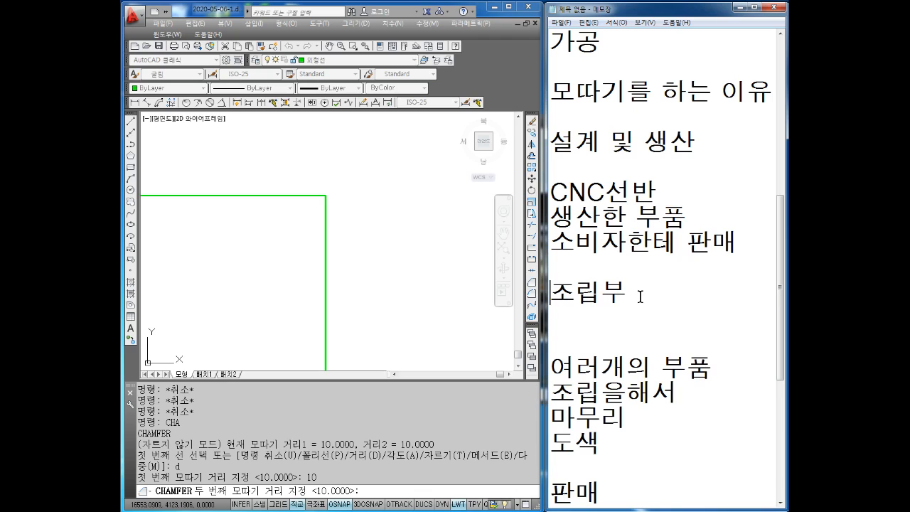
Step: Switch to AutoCAD and cancel the pending Chamfer command
{"action": "left_click", "coordinate": [318, 241]}
{"action": "mouse_move", "coordinate": [275, 222]}
{"action": "middle_mouse_down"}
{"action": "mouse_move", "coordinate": [293, 211]}
{"action": "mouse_move", "coordinate": [328, 261]}
{"action": "mouse_move", "coordinate": [312, 292]}
{"action": "mouse_move", "coordinate": [330, 287]}
{"action": "middle_mouse_up"}
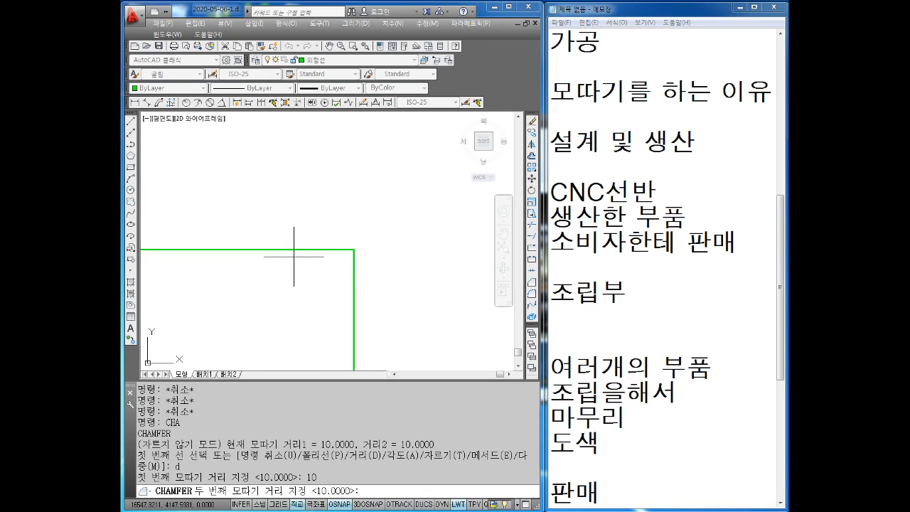
{"action": "middle_click_drag", "start_coordinate": [355, 262], "coordinate": [347, 270]}
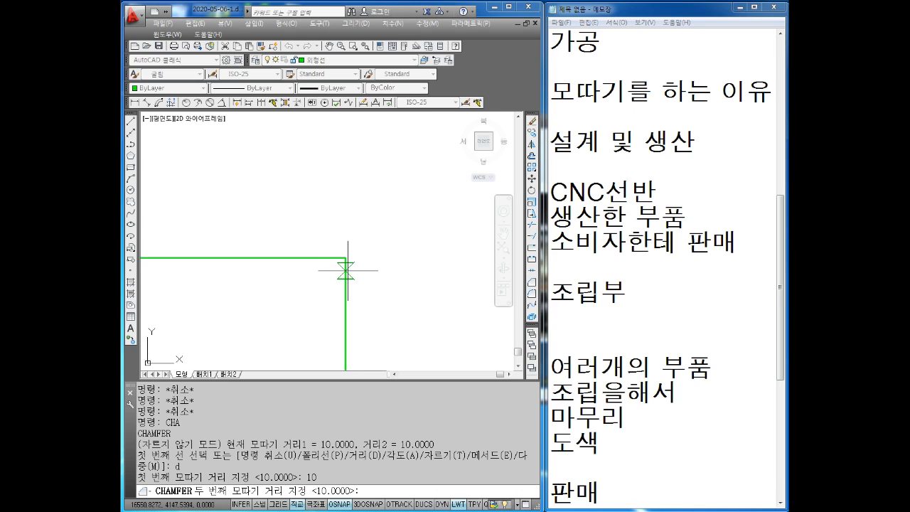
{"action": "scroll", "coordinate": [357, 280], "scroll_direction": "up", "scroll_amount": 1}
{"action": "key", "text": "Escape"}
{"action": "key", "text": "Escape"}
{"action": "key", "text": "Escape"}
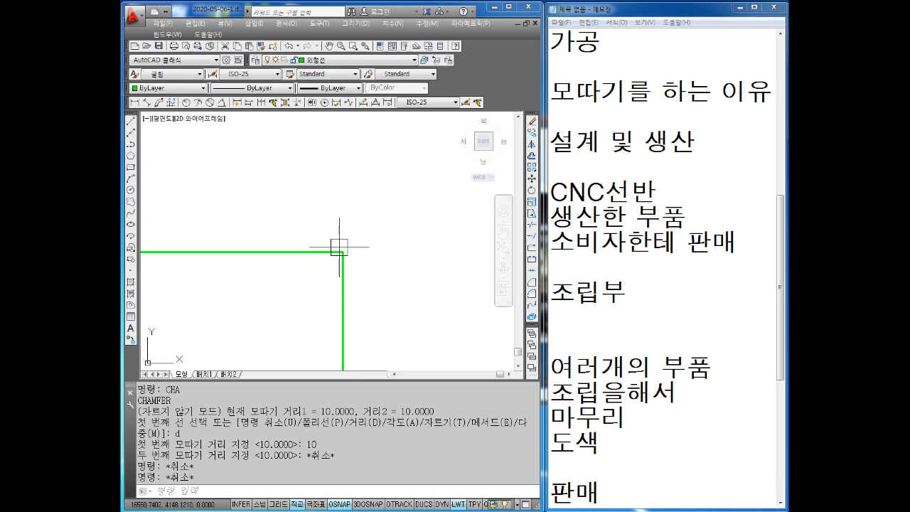
Step: Draw a short, steep line rising from the corner of the two green lines, with ortho mode off
{"action": "type", "text": "L"}
{"action": "key", "text": "Return"}
{"action": "middle_click_drag", "start_coordinate": [381, 203], "coordinate": [353, 240]}
{"action": "middle_click_drag", "start_coordinate": [309, 293], "coordinate": [323, 226]}
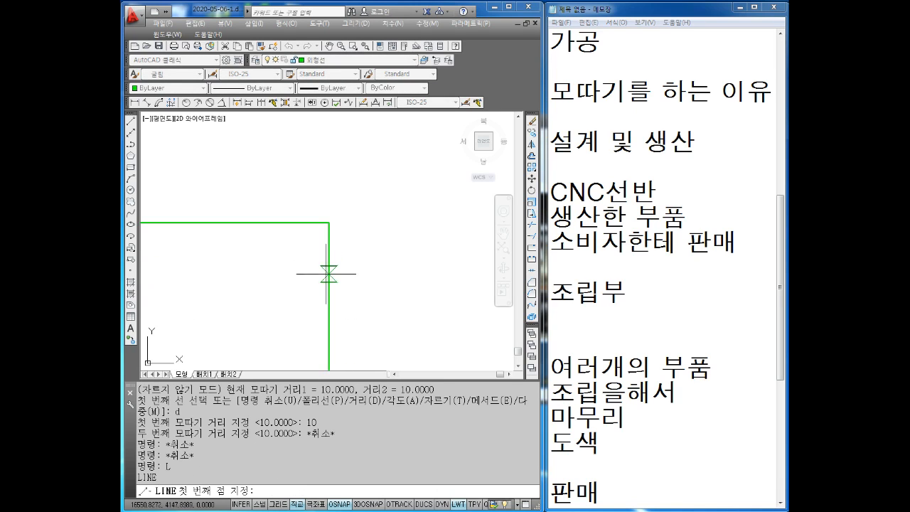
{"action": "left_click", "coordinate": [328, 222]}
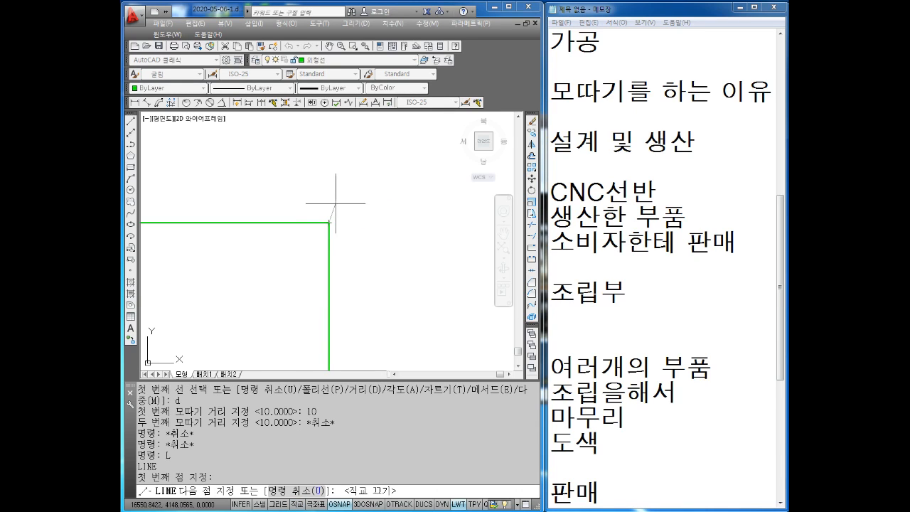
{"action": "middle_click_drag", "start_coordinate": [335, 203], "coordinate": [327, 223]}
{"action": "left_click", "coordinate": [323, 228]}
{"action": "scroll", "coordinate": [327, 254], "scroll_direction": "up", "scroll_amount": 3}
{"action": "key", "text": "Escape"}
{"action": "key", "text": "Escape"}
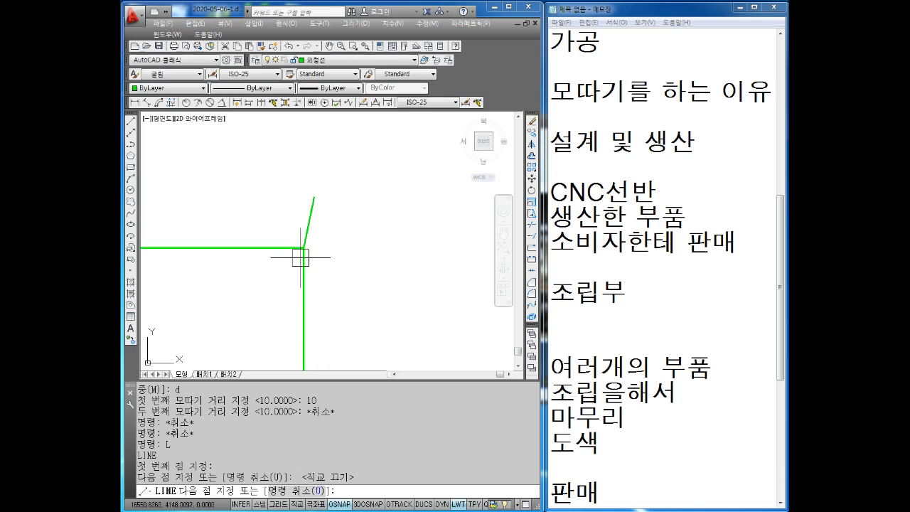
Step: Draw a short line from the same corner, sloping gently down and outward to the right
{"action": "key", "text": "space"}
{"action": "left_click", "coordinate": [304, 247]}
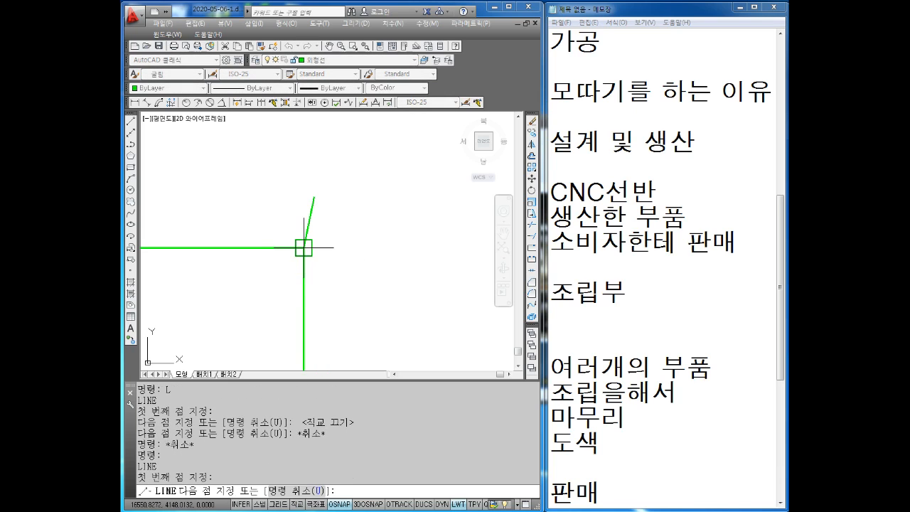
{"action": "left_click", "coordinate": [341, 263]}
{"action": "key", "text": "Escape"}
{"action": "key", "text": "Escape"}
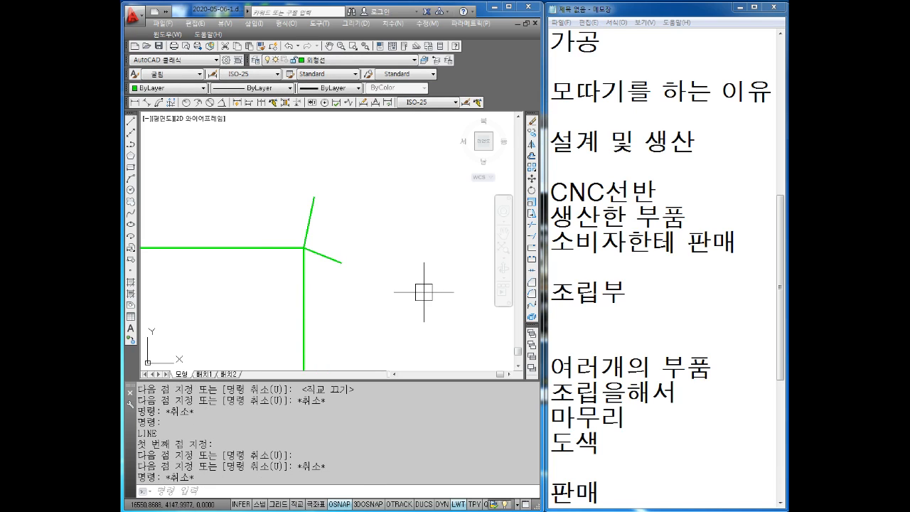
Step: Erase the steep line rising from the corner
{"action": "scroll", "coordinate": [348, 238], "scroll_direction": "up", "scroll_amount": 2}
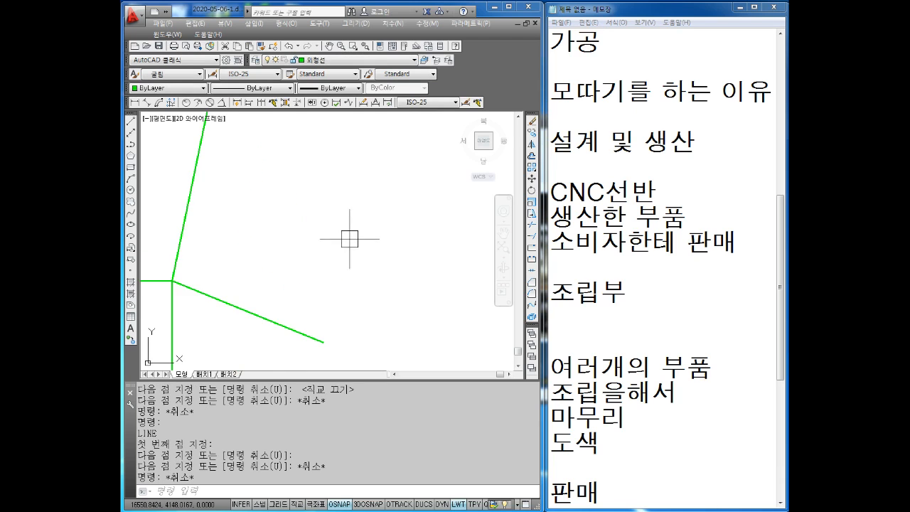
{"action": "middle_click_drag", "start_coordinate": [359, 238], "coordinate": [323, 269]}
{"action": "key", "text": "Escape"}
{"action": "left_click", "coordinate": [321, 267]}
{"action": "left_click", "coordinate": [256, 238]}
{"action": "key", "text": "Delete"}
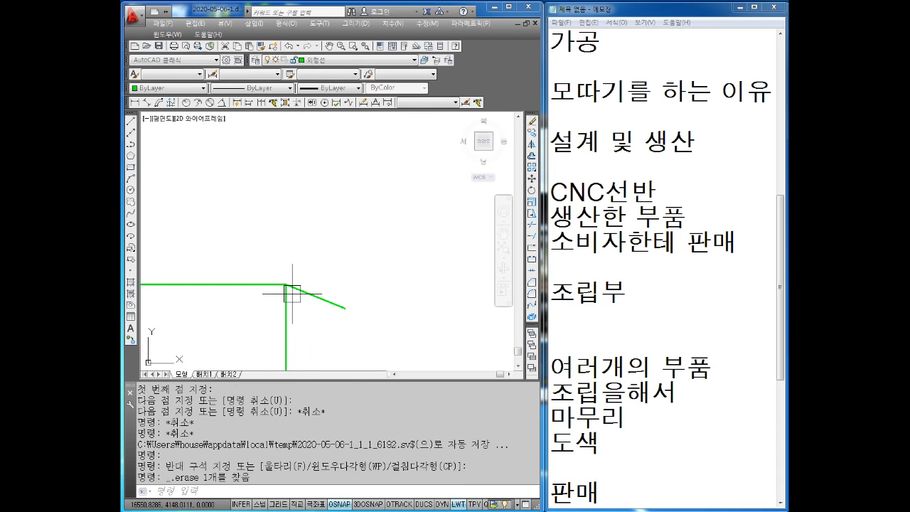
{"action": "key", "text": "Escape"}
{"action": "scroll", "coordinate": [320, 315], "scroll_direction": "up", "scroll_amount": 4}
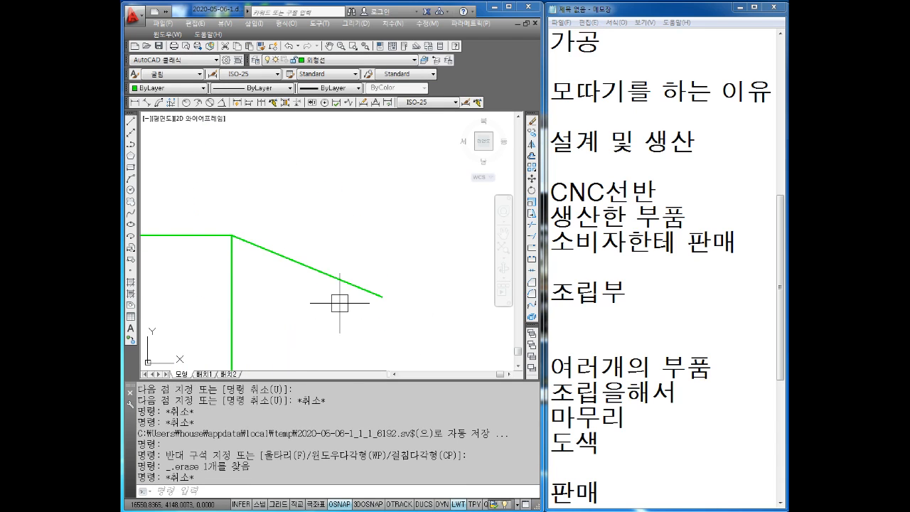
Step: Add the note "연한재질" on its own line below "판매" in Notepad, followed by blank lines
{"action": "left_click", "coordinate": [672, 472]}
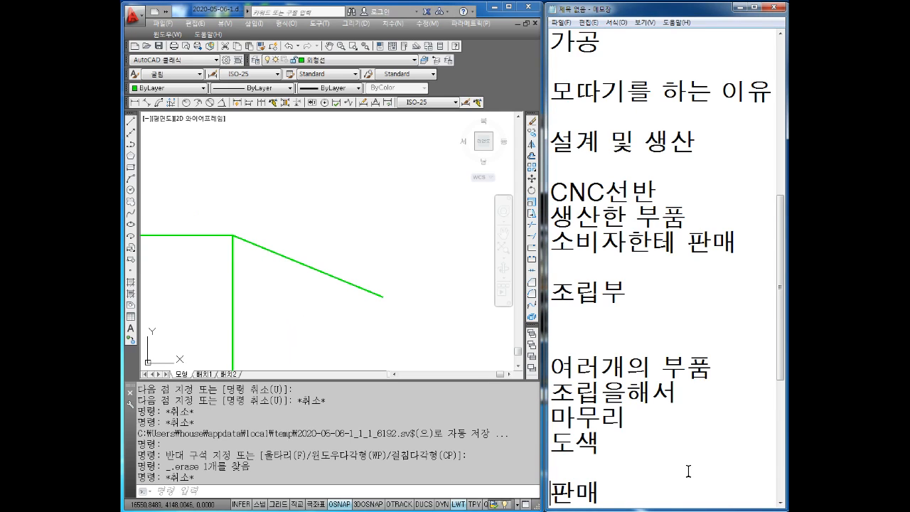
{"action": "key", "text": "Down"}
{"action": "key", "text": "Down"}
{"action": "key", "text": "Down"}
{"action": "type", "text": "여"}
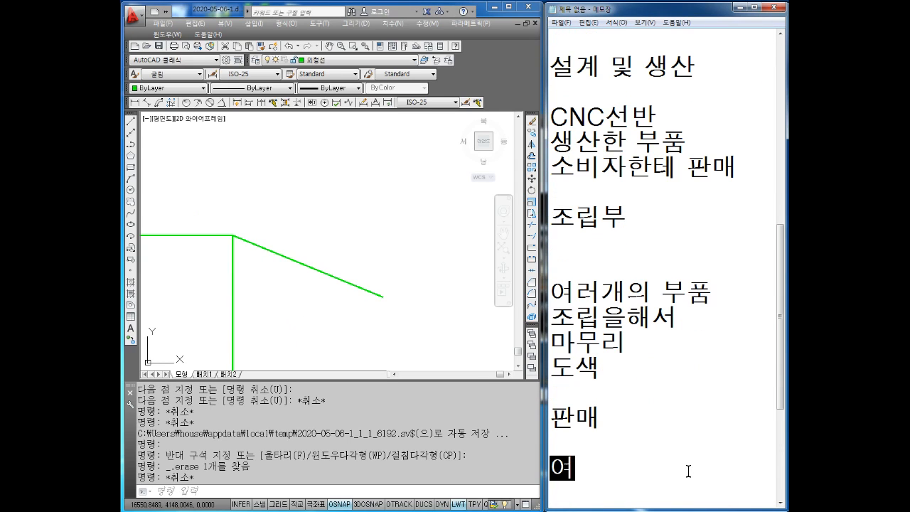
{"action": "type", "text": "한재질"}
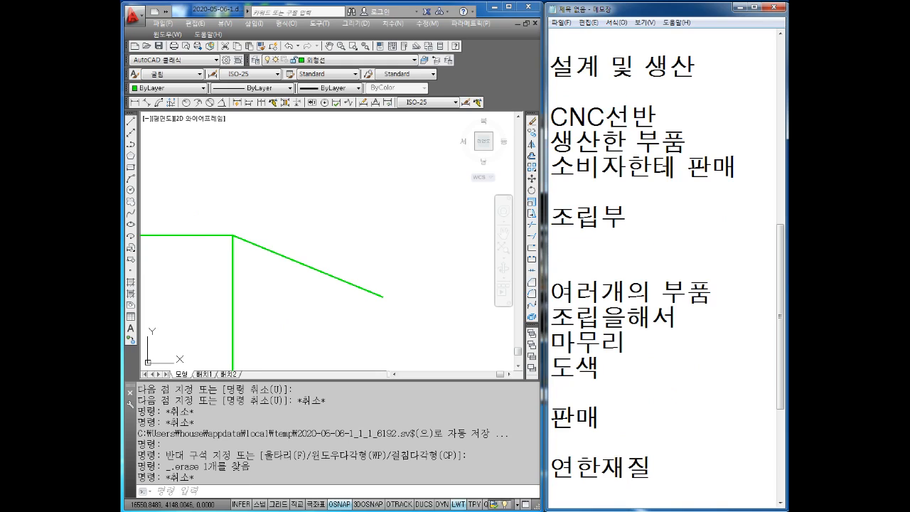
{"action": "key", "text": "Return"}
{"action": "key", "text": "Return"}
{"action": "key", "text": "Return"}
{"action": "key", "text": "Return"}
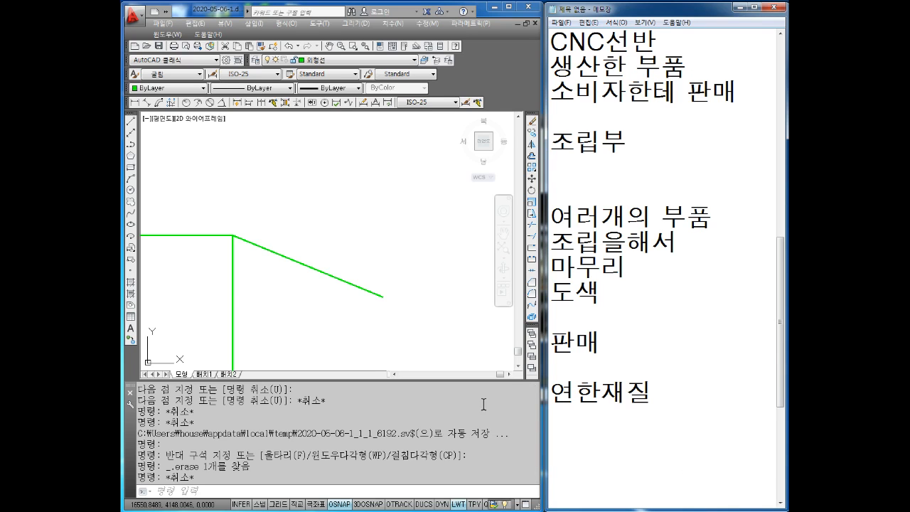
Step: Switch to AutoCAD and set the current object colour to red
{"action": "left_click", "coordinate": [248, 270]}
{"action": "scroll", "coordinate": [275, 278], "scroll_direction": "down", "scroll_amount": 4}
{"action": "mouse_move", "coordinate": [281, 296]}
{"action": "middle_mouse_down"}
{"action": "mouse_move", "coordinate": [272, 215]}
{"action": "mouse_move", "coordinate": [292, 231]}
{"action": "middle_mouse_up"}
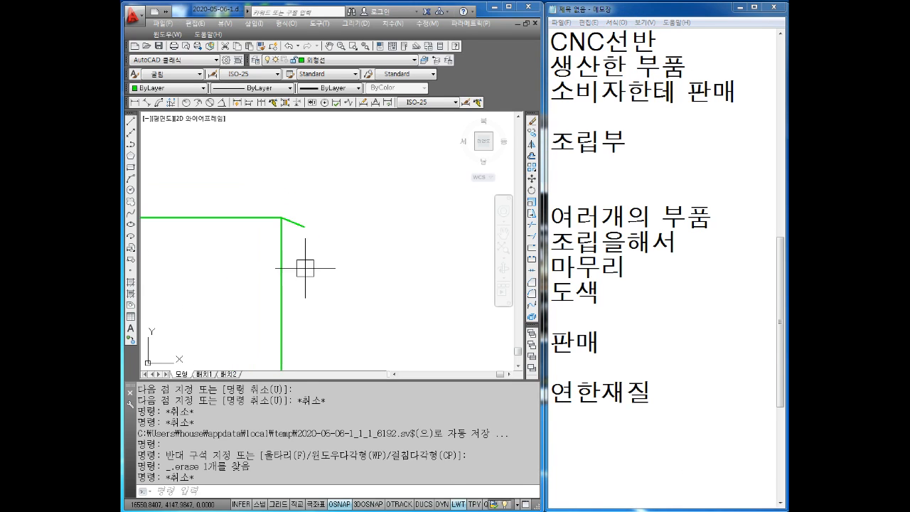
{"action": "left_click", "coordinate": [305, 268]}
{"action": "left_click", "coordinate": [236, 292]}
{"action": "middle_click_drag", "start_coordinate": [319, 269], "coordinate": [310, 257]}
{"action": "key", "text": "Escape"}
{"action": "key", "text": "Escape"}
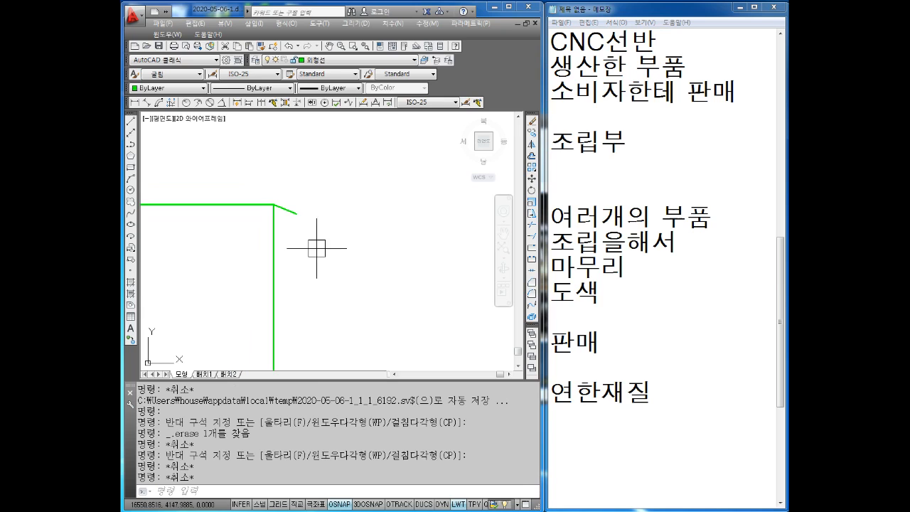
{"action": "left_click", "coordinate": [191, 86]}
{"action": "left_click", "coordinate": [153, 115]}
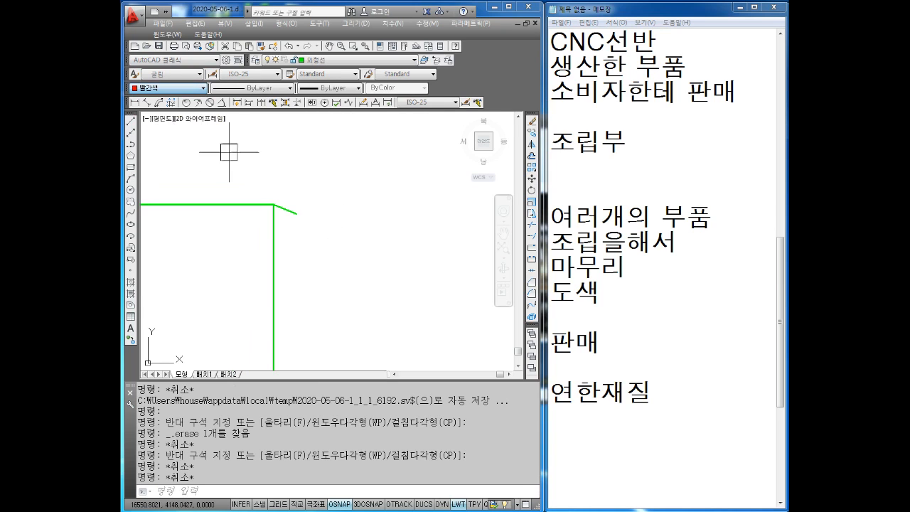
Step: Draw a red rectangle in the empty area to the right of the green corner, extending upward
{"action": "middle_click_drag", "start_coordinate": [228, 152], "coordinate": [203, 199]}
{"action": "key", "text": "Escape"}
{"action": "key", "text": "Escape"}
{"action": "type", "text": "rec"}
{"action": "key", "text": "Return"}
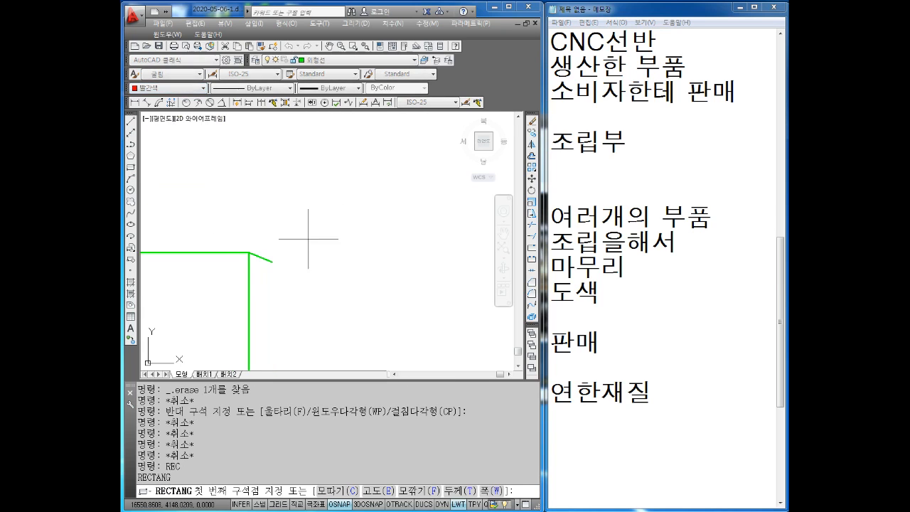
{"action": "left_click", "coordinate": [320, 259]}
{"action": "left_click", "coordinate": [442, 149]}
{"action": "key", "text": "Escape"}
{"action": "scroll", "coordinate": [277, 343], "scroll_direction": "up", "scroll_amount": 2}
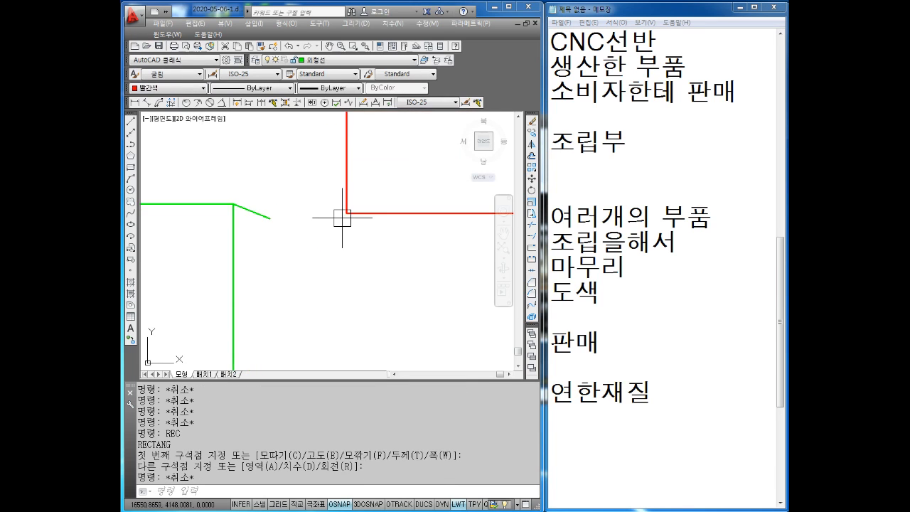
Step: Move the red rectangle by its lower-left corner closer to the green corner, level with the green top line
{"action": "middle_click_drag", "start_coordinate": [342, 218], "coordinate": [356, 245]}
{"action": "key", "text": "Escape"}
{"action": "key", "text": "Escape"}
{"action": "type", "text": "m"}
{"action": "key", "text": "Return"}
{"action": "left_click", "coordinate": [396, 230]}
{"action": "left_click", "coordinate": [352, 265]}
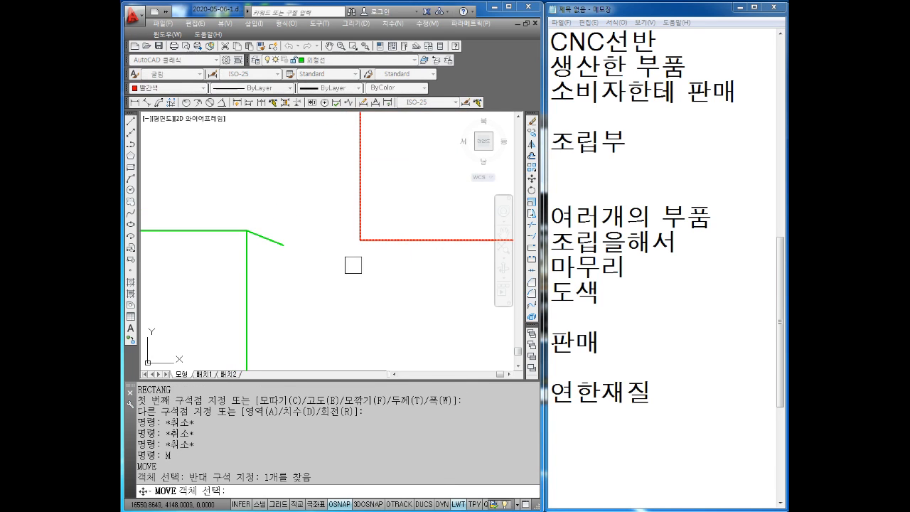
{"action": "key", "text": "Return"}
{"action": "left_click", "coordinate": [361, 240]}
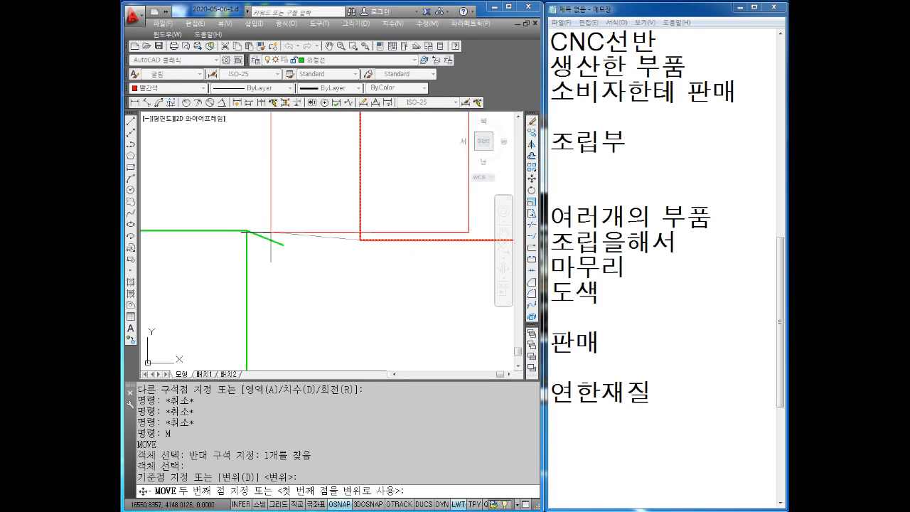
{"action": "left_click", "coordinate": [271, 230]}
{"action": "key", "text": "Escape"}
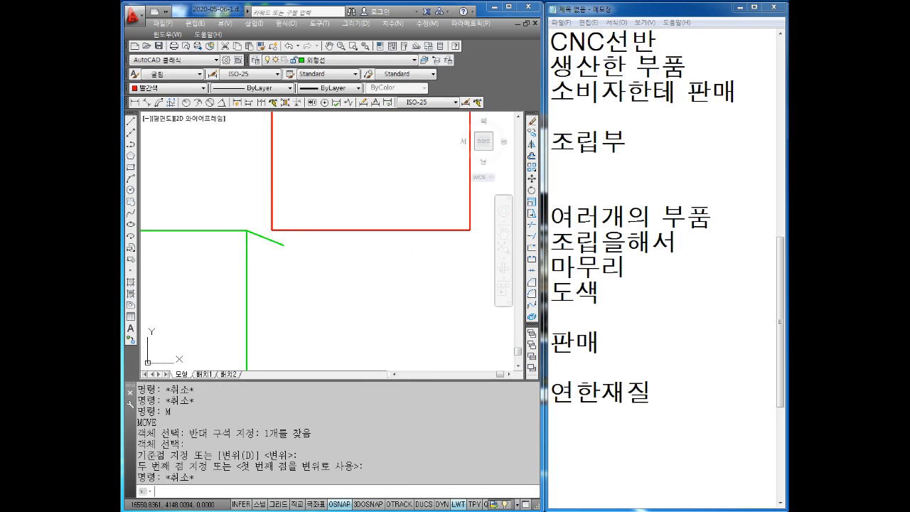
{"action": "key", "text": "Escape"}
Step: Draw a red diagonal line across the green corner, from the vertical line to the horizontal top line
{"action": "scroll", "coordinate": [278, 241], "scroll_direction": "up", "scroll_amount": 2}
{"action": "scroll", "coordinate": [284, 219], "scroll_direction": "up", "scroll_amount": 2}
{"action": "scroll", "coordinate": [317, 238], "scroll_direction": "down", "scroll_amount": 2}
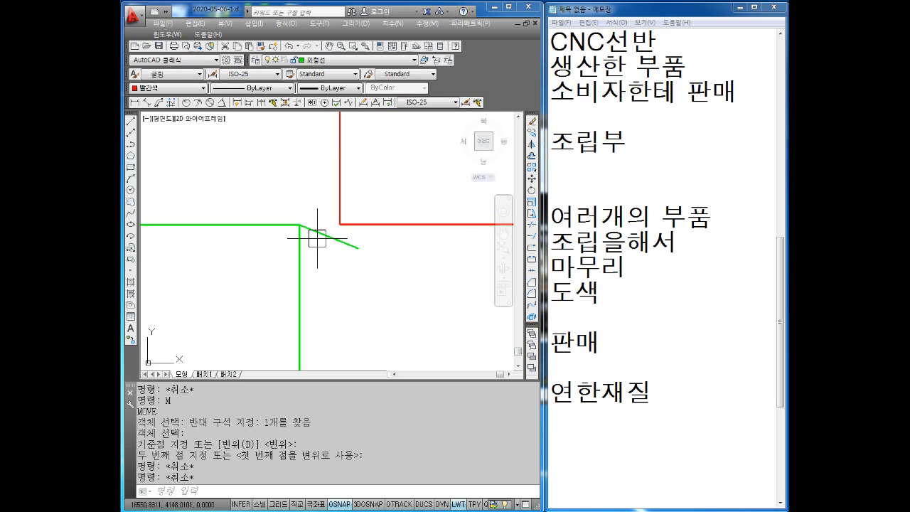
{"action": "middle_click_drag", "start_coordinate": [323, 243], "coordinate": [285, 271]}
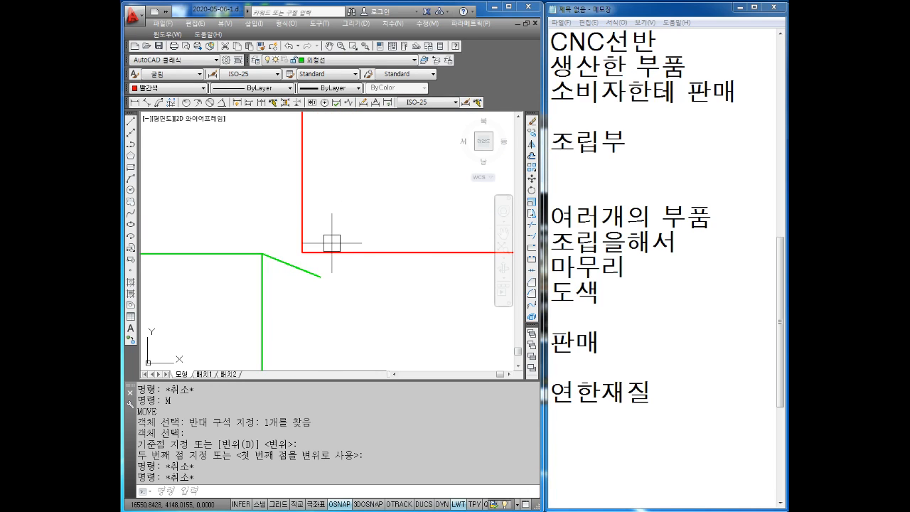
{"action": "scroll", "coordinate": [334, 256], "scroll_direction": "up", "scroll_amount": 2}
{"action": "key", "text": "Escape"}
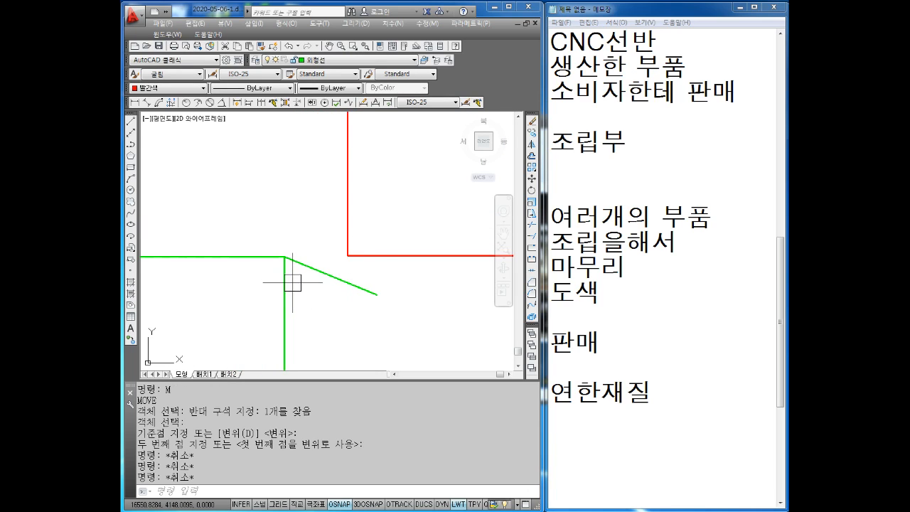
{"action": "key", "text": "Escape"}
{"action": "key", "text": "Escape"}
{"action": "key", "text": "Escape"}
{"action": "type", "text": "L"}
{"action": "key", "text": "Return"}
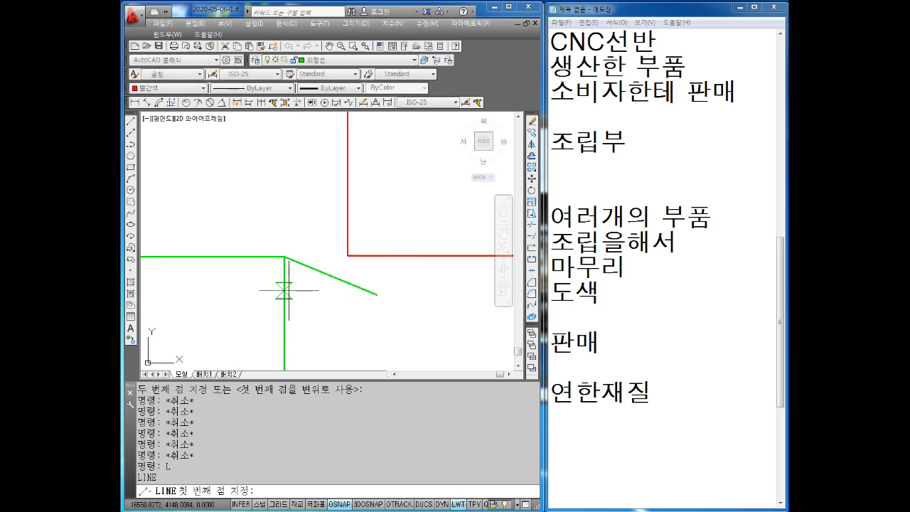
{"action": "left_click", "coordinate": [285, 287]}
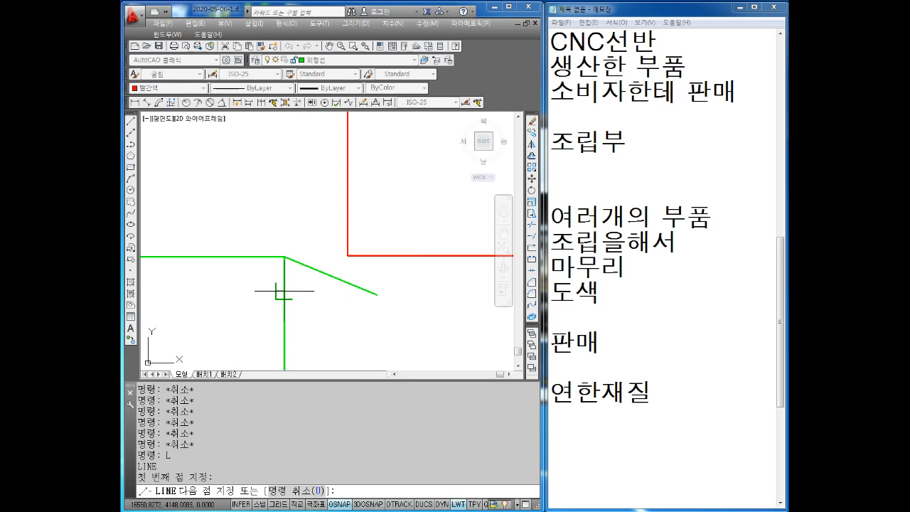
{"action": "left_click", "coordinate": [256, 257]}
{"action": "key", "text": "Escape"}
Step: Trim both green line ends beyond the red diagonal so the corner is cut off
{"action": "type", "text": "TR"}
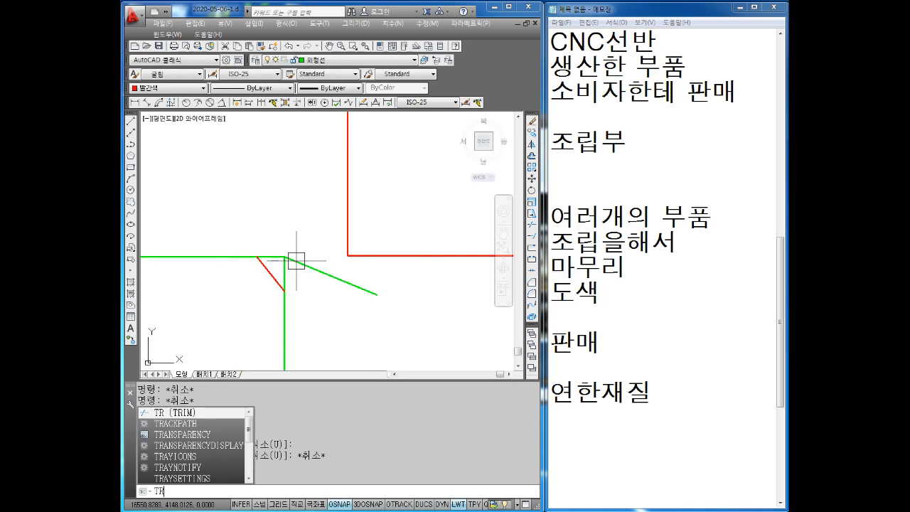
{"action": "key", "text": "Return"}
{"action": "key", "text": "Return"}
{"action": "left_click", "coordinate": [287, 272]}
{"action": "left_click", "coordinate": [288, 255]}
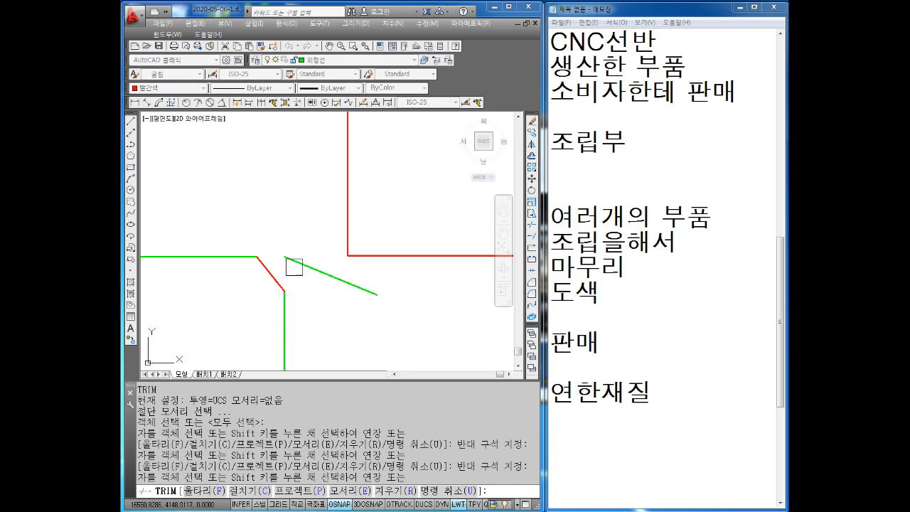
{"action": "key", "text": "Escape"}
{"action": "key", "text": "Escape"}
Step: Erase the loose green line sloping outward from the former corner
{"action": "left_click", "coordinate": [324, 255]}
{"action": "left_click", "coordinate": [279, 293]}
{"action": "key", "text": "Escape"}
{"action": "key", "text": "Escape"}
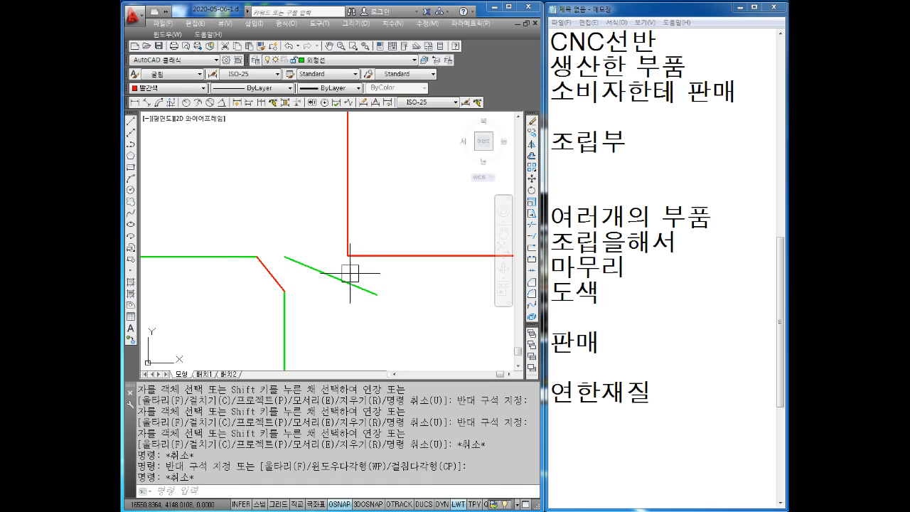
{"action": "left_click", "coordinate": [349, 272]}
{"action": "left_click", "coordinate": [329, 292]}
{"action": "key", "text": "Delete"}
{"action": "scroll", "coordinate": [312, 270], "scroll_direction": "down", "scroll_amount": 2}
{"action": "key", "text": "Escape"}
{"action": "key", "text": "Escape"}
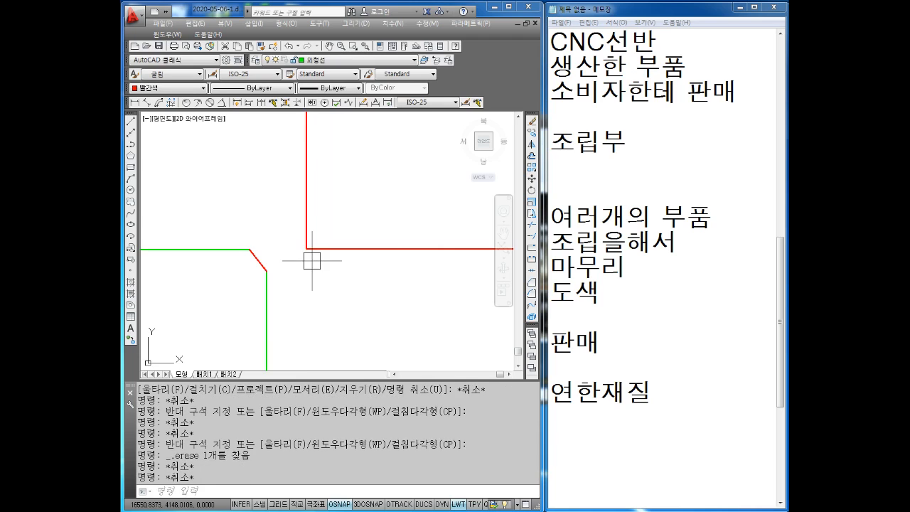
Step: Move the red rectangle by its lower-left corner to just above the cut corner, in line with the green vertical line
{"action": "type", "text": "M"}
{"action": "key", "text": "Return"}
{"action": "left_click", "coordinate": [331, 231]}
{"action": "left_click", "coordinate": [293, 217]}
{"action": "key", "text": "Return"}
{"action": "left_click", "coordinate": [306, 248]}
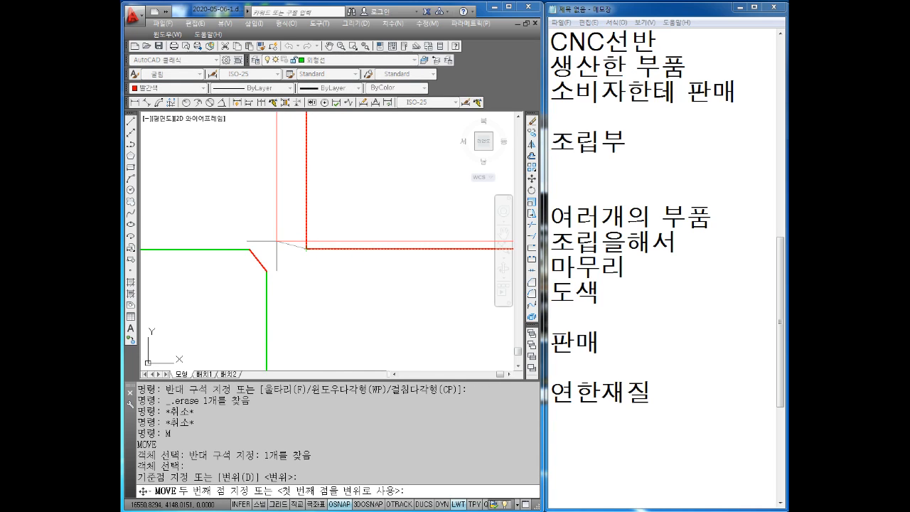
{"action": "scroll", "coordinate": [284, 241], "scroll_direction": "up", "scroll_amount": 2}
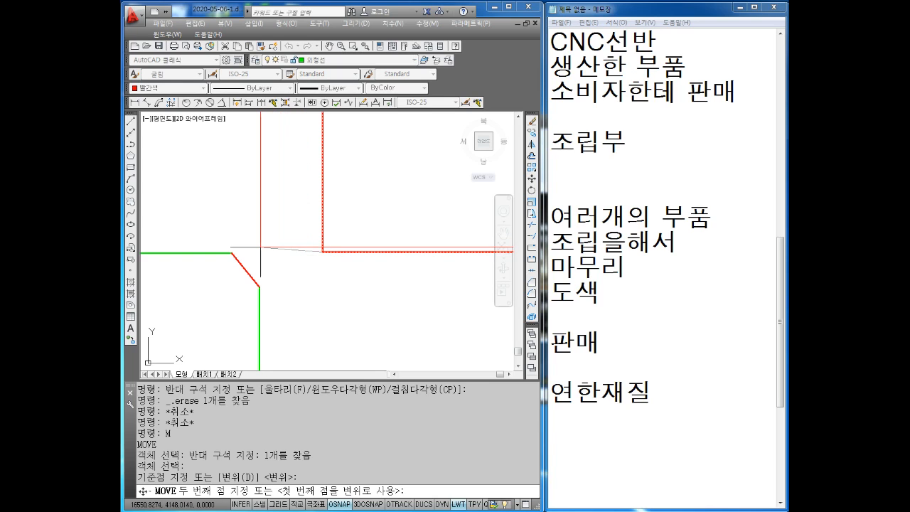
{"action": "left_click", "coordinate": [260, 248]}
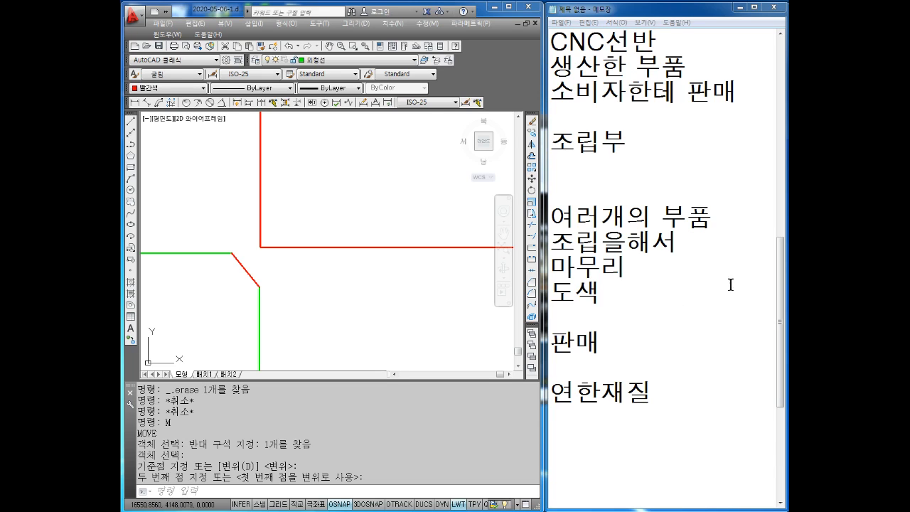
Step: Erase the red rectangle beside the cut corner
{"action": "scroll", "coordinate": [332, 264], "scroll_direction": "down", "scroll_amount": 3}
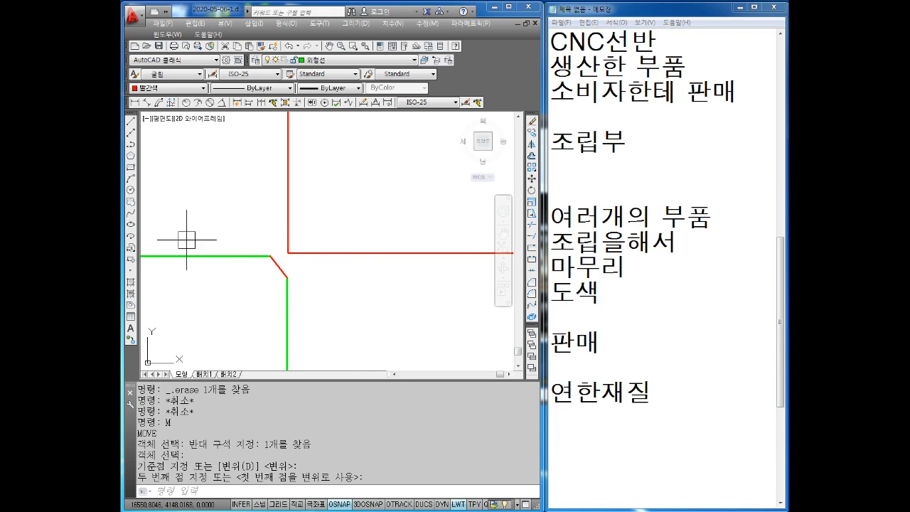
{"action": "scroll", "coordinate": [186, 240], "scroll_direction": "down", "scroll_amount": 3}
{"action": "middle_click_drag", "start_coordinate": [249, 230], "coordinate": [406, 276]}
{"action": "key", "text": "Escape"}
{"action": "key", "text": "Escape"}
{"action": "key", "text": "Escape"}
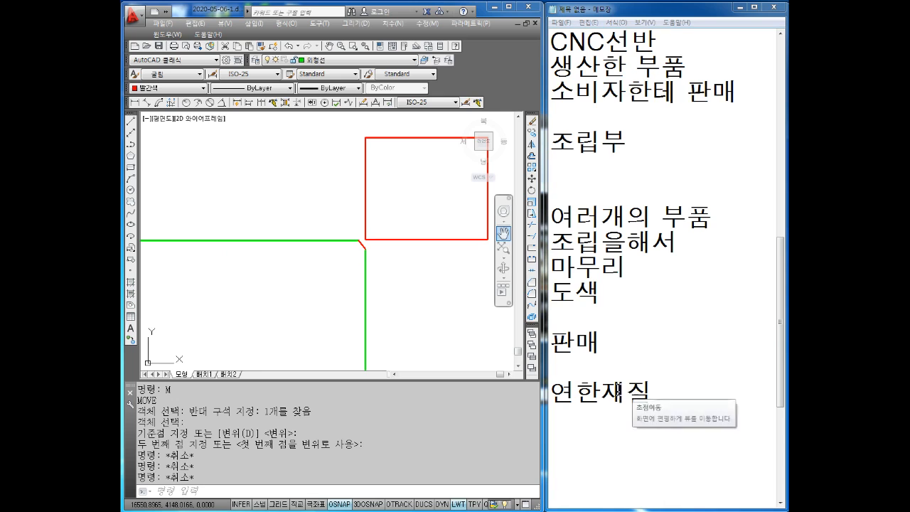
{"action": "left_click", "coordinate": [379, 260]}
{"action": "scroll", "coordinate": [366, 244], "scroll_direction": "down", "scroll_amount": 2}
{"action": "mouse_move", "coordinate": [366, 241]}
{"action": "middle_mouse_down"}
{"action": "mouse_move", "coordinate": [343, 226]}
{"action": "mouse_move", "coordinate": [317, 248]}
{"action": "mouse_move", "coordinate": [435, 257]}
{"action": "middle_mouse_up"}
{"action": "key", "text": "Escape"}
{"action": "key", "text": "Escape"}
{"action": "left_click", "coordinate": [425, 168]}
{"action": "left_click", "coordinate": [346, 265]}
{"action": "key", "text": "Delete"}
{"action": "key", "text": "Escape"}
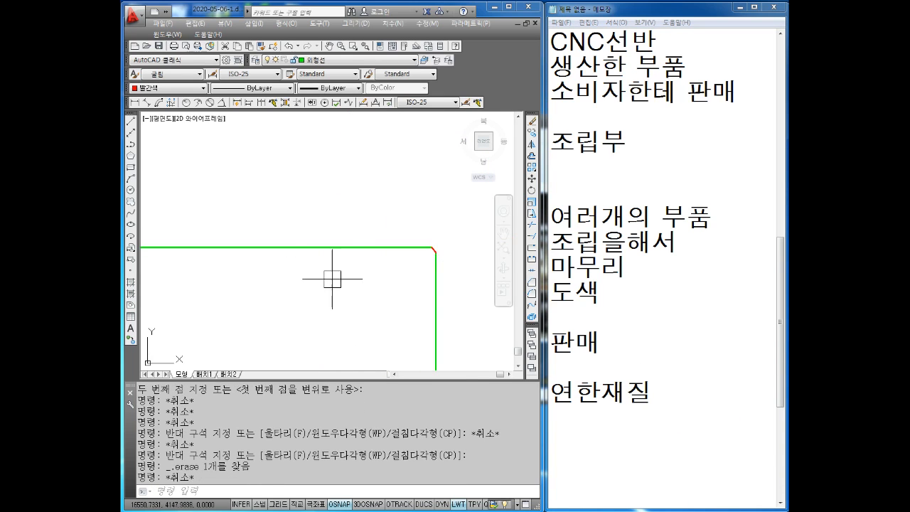
Step: Draw a small red rectangle in the empty area above the green top line, to the left of the cut corner
{"action": "scroll", "coordinate": [289, 259], "scroll_direction": "up", "scroll_amount": 3}
{"action": "scroll", "coordinate": [288, 255], "scroll_direction": "down", "scroll_amount": 3}
{"action": "middle_click_drag", "start_coordinate": [288, 256], "coordinate": [429, 257]}
{"action": "middle_click_drag", "start_coordinate": [310, 267], "coordinate": [349, 263]}
{"action": "mouse_move", "coordinate": [155, 263]}
{"action": "middle_mouse_down"}
{"action": "mouse_move", "coordinate": [268, 263]}
{"action": "mouse_move", "coordinate": [284, 251]}
{"action": "middle_mouse_up"}
{"action": "middle_click_drag", "start_coordinate": [166, 249], "coordinate": [290, 248]}
{"action": "scroll", "coordinate": [208, 246], "scroll_direction": "down", "scroll_amount": 4}
{"action": "middle_click_drag", "start_coordinate": [208, 247], "coordinate": [319, 245]}
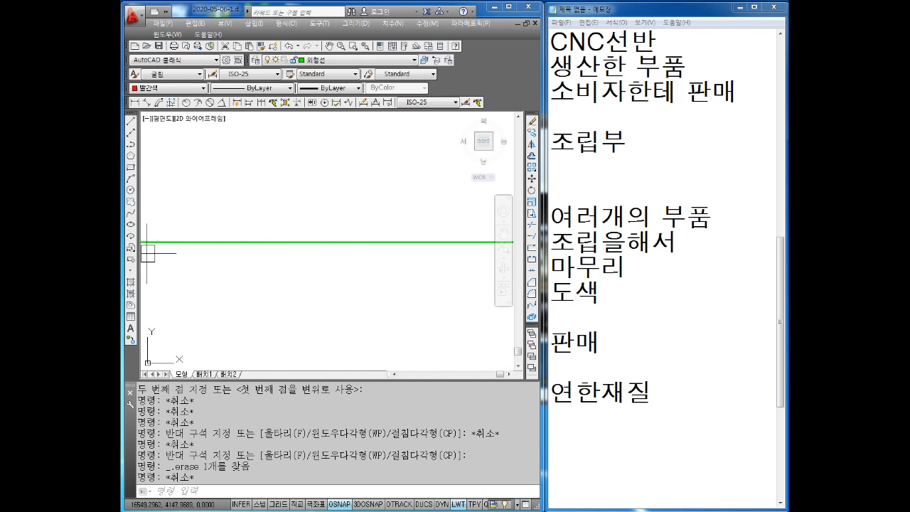
{"action": "scroll", "coordinate": [292, 245], "scroll_direction": "down", "scroll_amount": 3}
{"action": "middle_click_drag", "start_coordinate": [146, 254], "coordinate": [266, 309]}
{"action": "scroll", "coordinate": [272, 263], "scroll_direction": "up", "scroll_amount": 2}
{"action": "scroll", "coordinate": [198, 240], "scroll_direction": "down", "scroll_amount": 1}
{"action": "key", "text": "Escape"}
{"action": "key", "text": "Escape"}
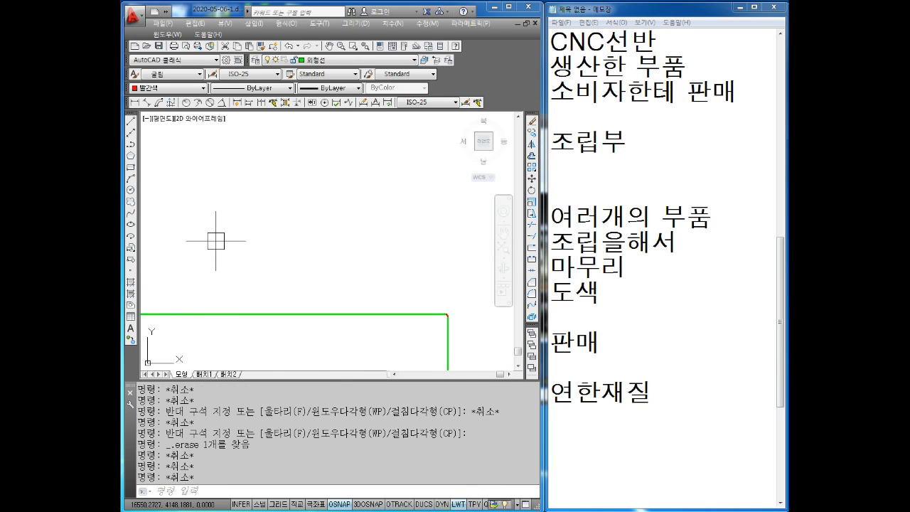
{"action": "type", "text": "rec"}
{"action": "key", "text": "Return"}
{"action": "left_click", "coordinate": [292, 225]}
{"action": "left_click", "coordinate": [330, 255]}
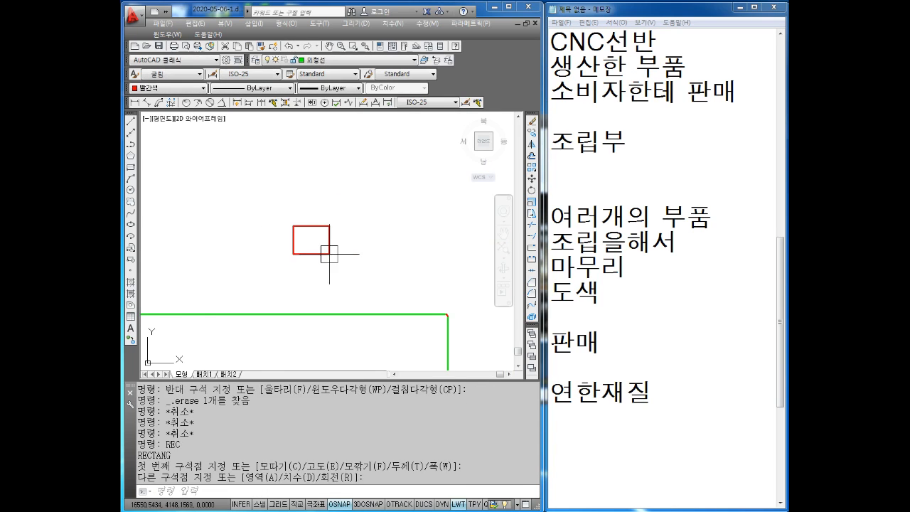
{"action": "key", "text": "Escape"}
Step: Draw a short vertical line upward from the upper-right corner of the red rectangle as a burr
{"action": "scroll", "coordinate": [325, 237], "scroll_direction": "up", "scroll_amount": 6}
{"action": "scroll", "coordinate": [325, 233], "scroll_direction": "up", "scroll_amount": 1}
{"action": "middle_click_drag", "start_coordinate": [357, 180], "coordinate": [343, 216]}
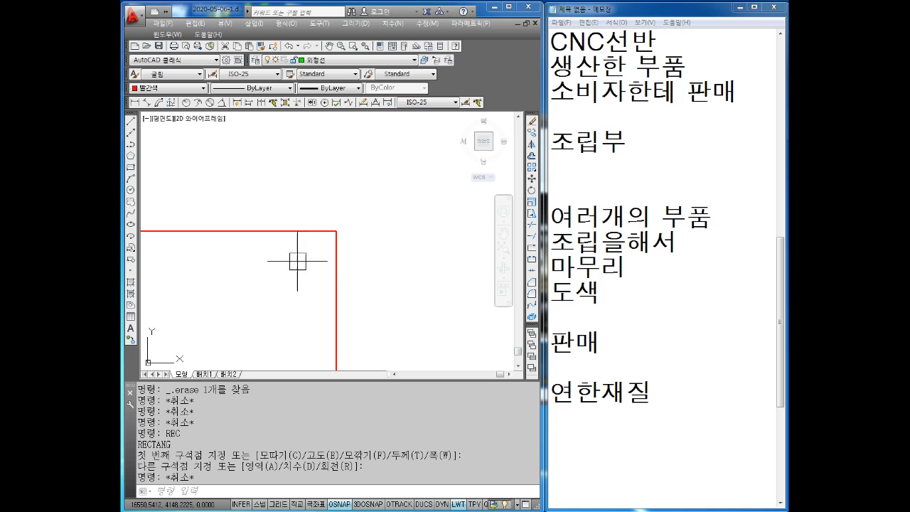
{"action": "key", "text": "Escape"}
{"action": "scroll", "coordinate": [331, 230], "scroll_direction": "up", "scroll_amount": 3}
{"action": "key", "text": "Escape"}
{"action": "key", "text": "Escape"}
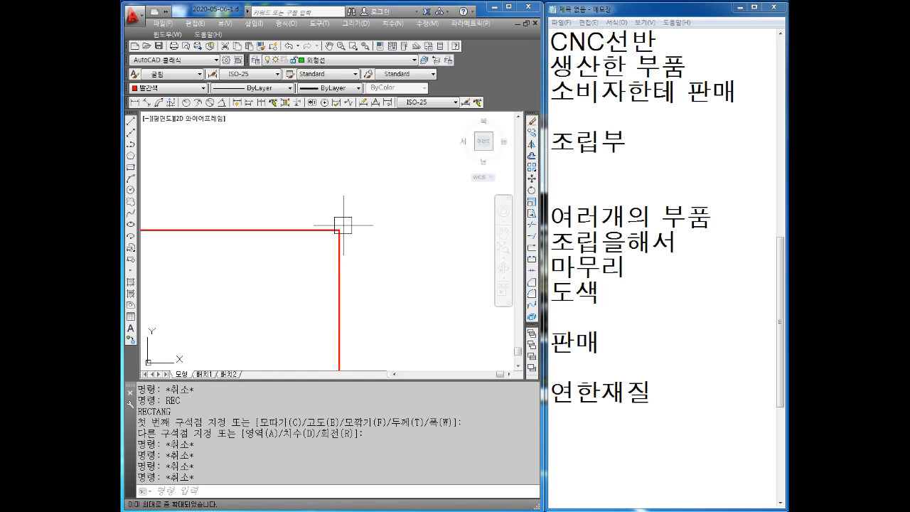
{"action": "middle_click_drag", "start_coordinate": [343, 234], "coordinate": [360, 274]}
{"action": "key", "text": "Escape"}
{"action": "key", "text": "Escape"}
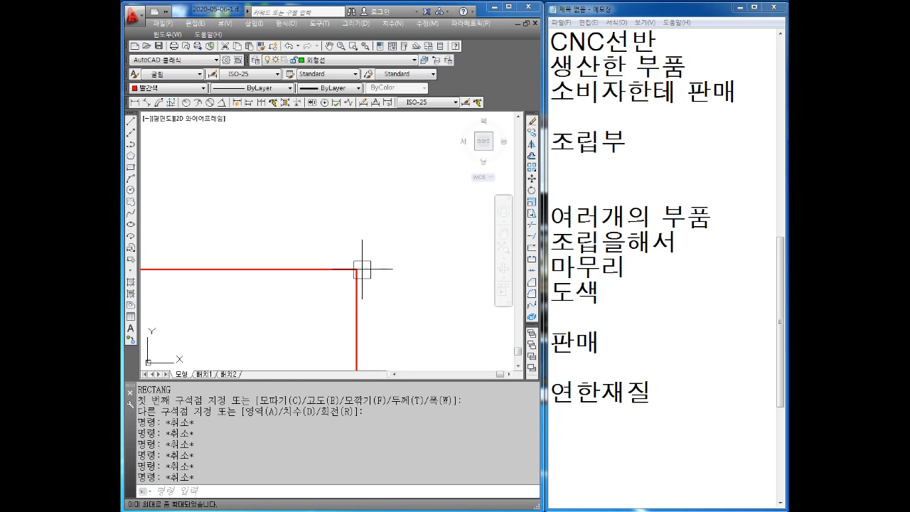
{"action": "type", "text": "L"}
{"action": "key", "text": "Return"}
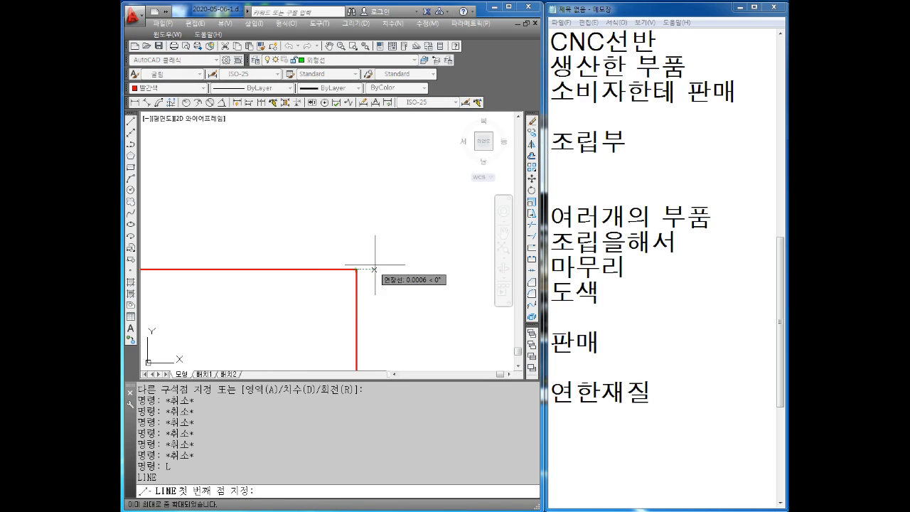
{"action": "left_click", "coordinate": [356, 269]}
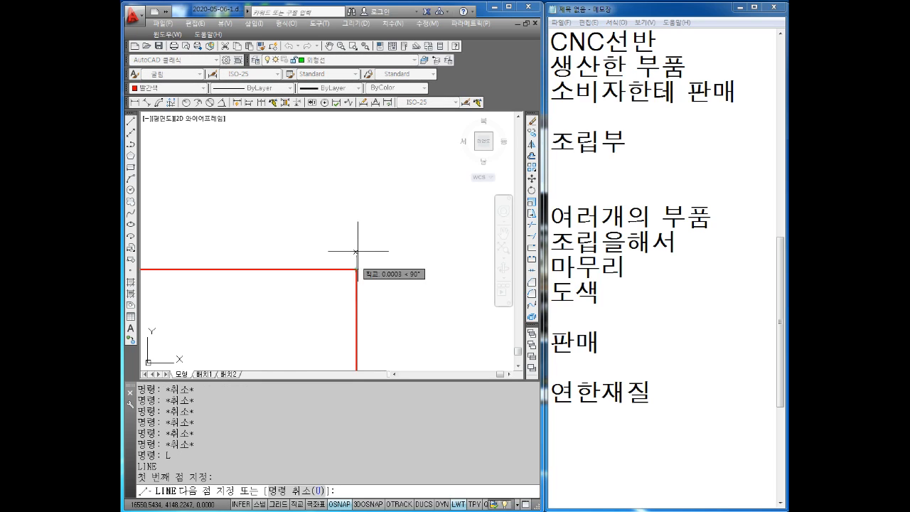
{"action": "left_click", "coordinate": [356, 249]}
{"action": "key", "text": "Escape"}
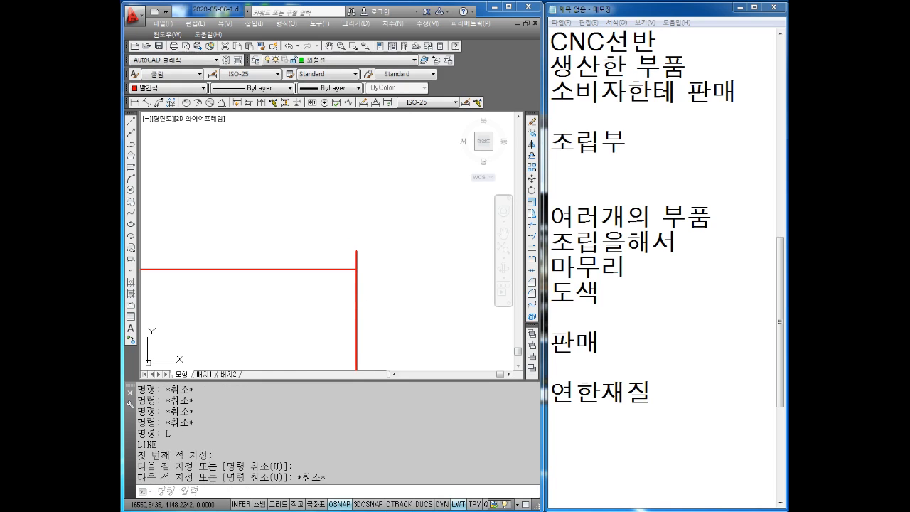
{"action": "key", "text": "Escape"}
{"action": "scroll", "coordinate": [362, 262], "scroll_direction": "up", "scroll_amount": 2}
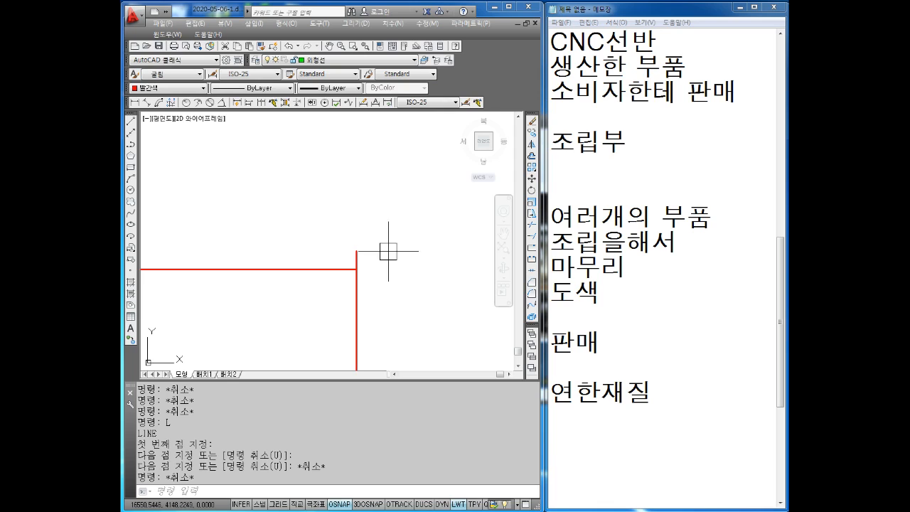
{"action": "key", "text": "Escape"}
{"action": "key", "text": "Escape"}
{"action": "key", "text": "Escape"}
{"action": "key", "text": "Escape"}
{"action": "key", "text": "Escape"}
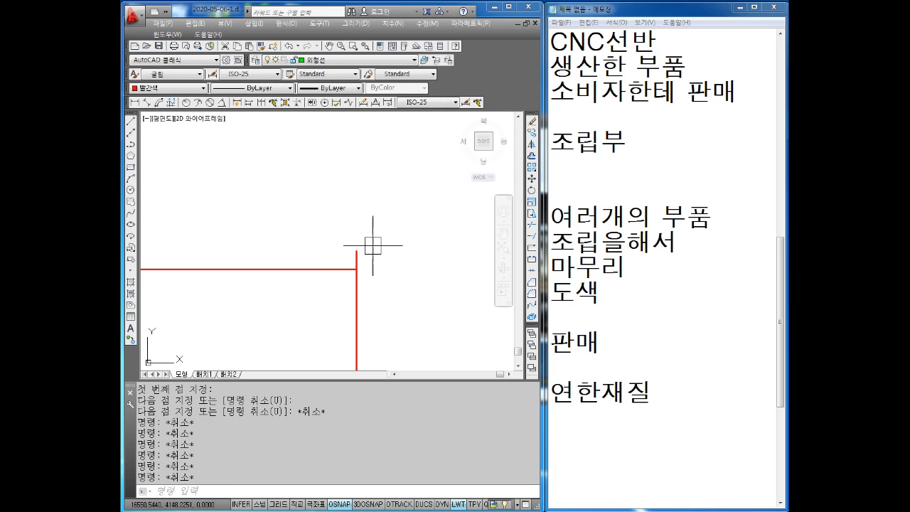
Step: Draw a diagonal line from the empty area above the rectangle's top edge down to its upper-right corner
{"action": "type", "text": "l"}
{"action": "key", "text": "Return"}
{"action": "left_click", "coordinate": [277, 212]}
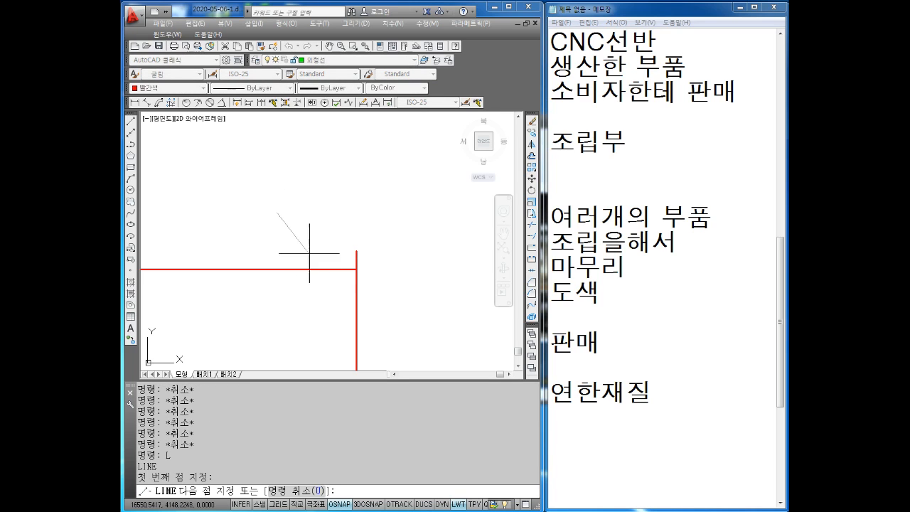
{"action": "left_click", "coordinate": [356, 269]}
{"action": "key", "text": "Escape"}
{"action": "key", "text": "Escape"}
{"action": "key", "text": "Escape"}
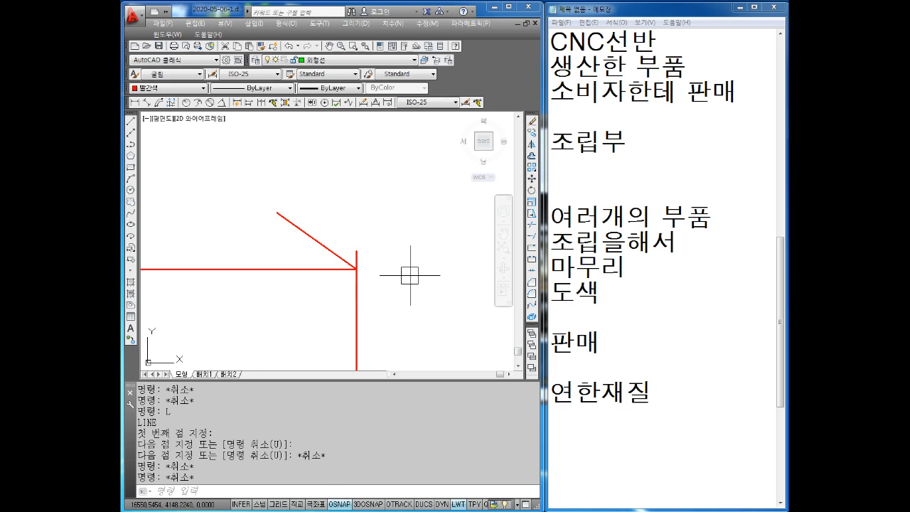
{"action": "key", "text": "Escape"}
{"action": "key", "text": "Escape"}
{"action": "key", "text": "Escape"}
Step: Erase the diagonal line that ends at the rectangle's upper-right corner
{"action": "left_click", "coordinate": [316, 240]}
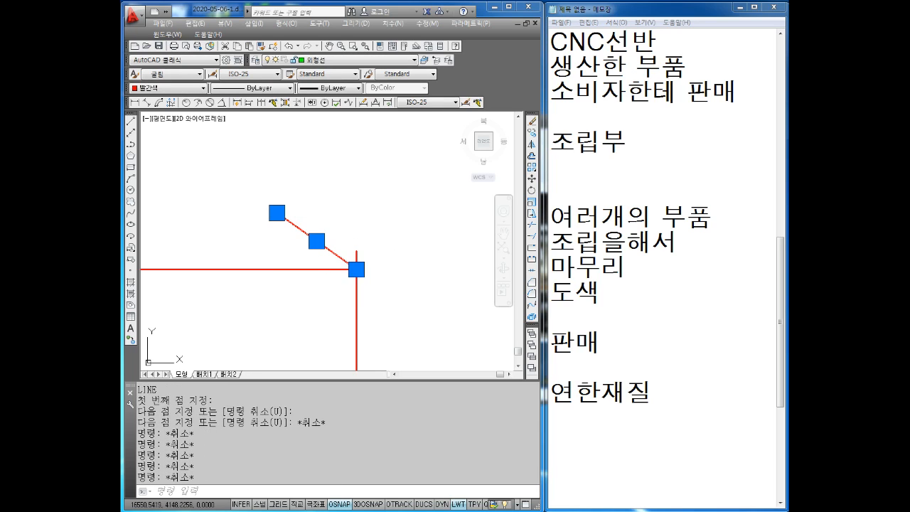
{"action": "key", "text": "Delete"}
{"action": "key", "text": "Escape"}
{"action": "key", "text": "Escape"}
{"action": "key", "text": "Escape"}
{"action": "type", "text": "L"}
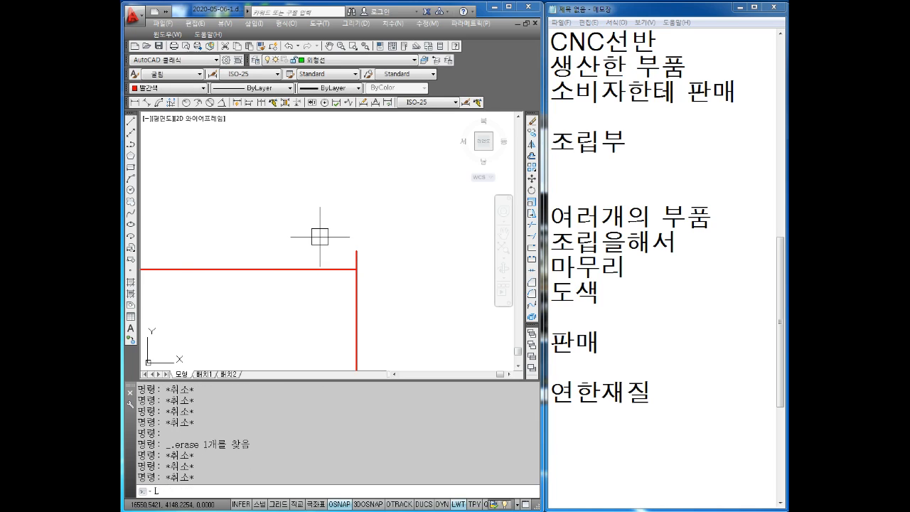
{"action": "key", "text": "Return"}
{"action": "key", "text": "Escape"}
{"action": "key", "text": "Escape"}
Step: Draw a three-point arc that dips through the rectangle's upper-right corner, with both ends above the top edge
{"action": "type", "text": "A"}
{"action": "key", "text": "Return"}
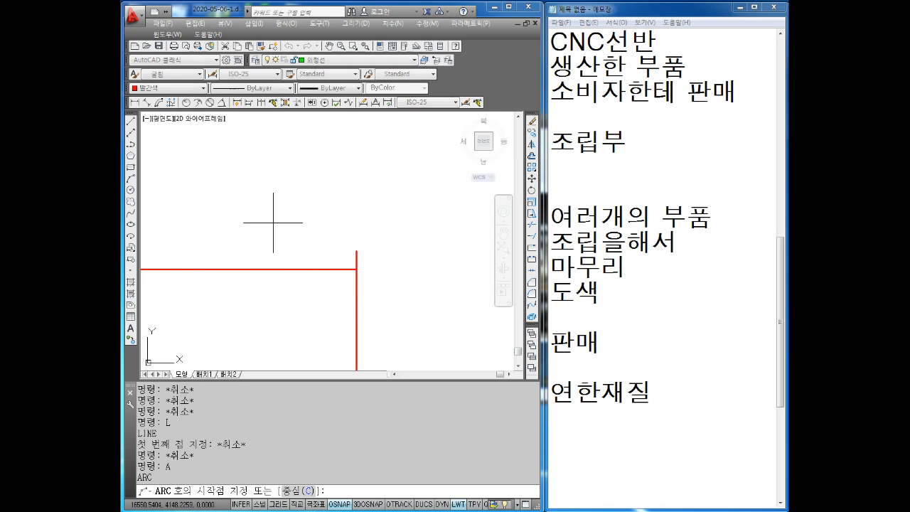
{"action": "left_click", "coordinate": [275, 209]}
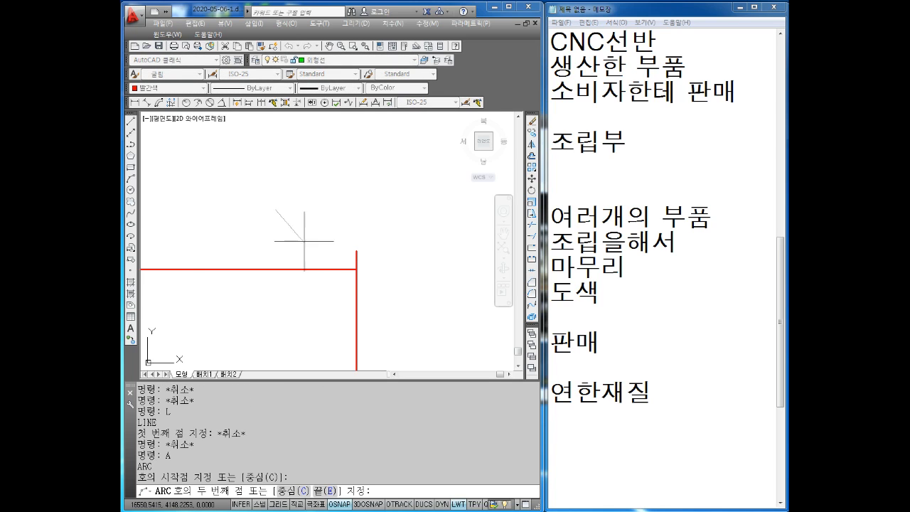
{"action": "left_click", "coordinate": [356, 269]}
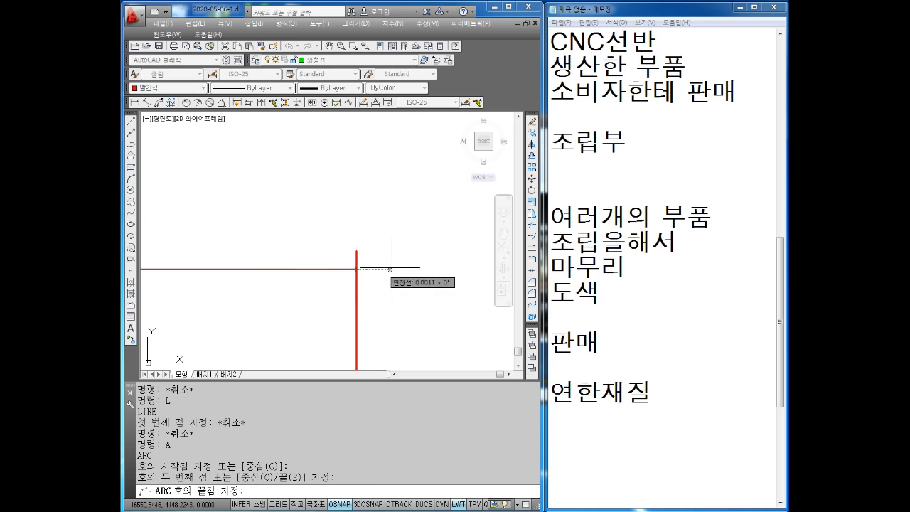
{"action": "left_click", "coordinate": [462, 226]}
{"action": "key", "text": "Escape"}
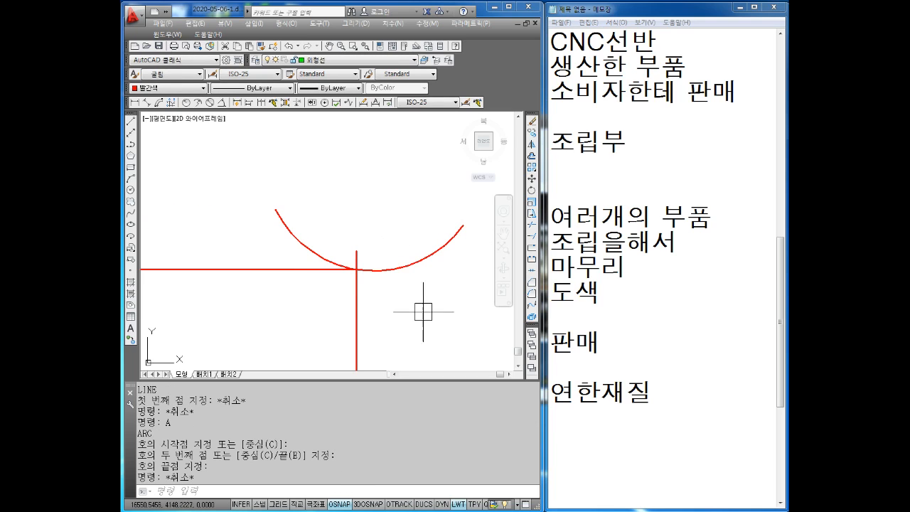
{"action": "middle_click_drag", "start_coordinate": [409, 319], "coordinate": [368, 293]}
{"action": "key", "text": "Escape"}
{"action": "key", "text": "Escape"}
Step: Add the line "일반모따기" below "연한재질" in the Notepad notes, followed by blank lines
{"action": "left_click", "coordinate": [620, 405]}
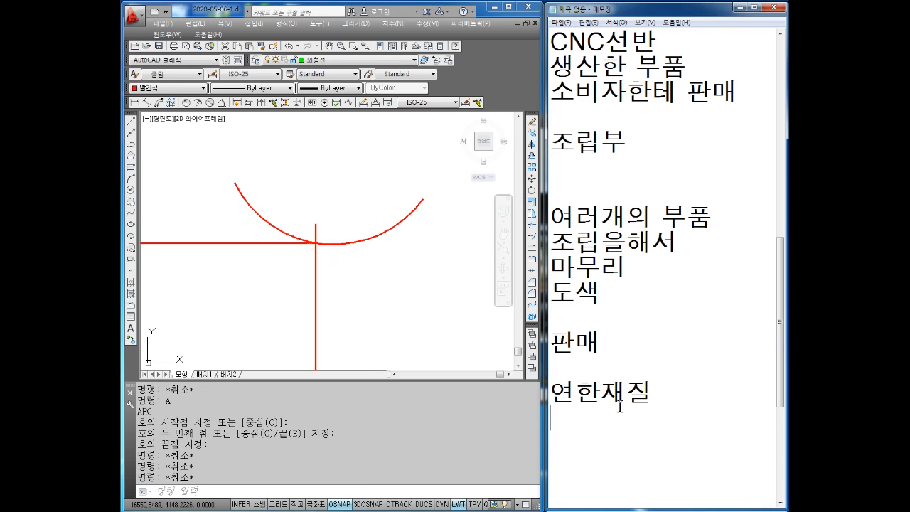
{"action": "key", "text": "Return"}
{"action": "key", "text": "Return"}
{"action": "left_click", "coordinate": [567, 439]}
{"action": "type", "text": "일반모"}
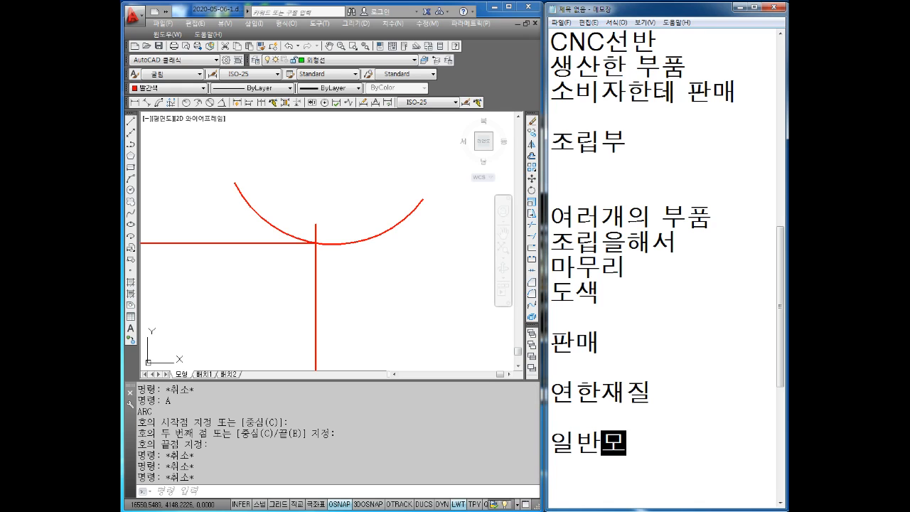
{"action": "type", "text": "따기"}
{"action": "key", "text": "Return"}
{"action": "key", "text": "Return"}
{"action": "key", "text": "Return"}
{"action": "key", "text": "Return"}
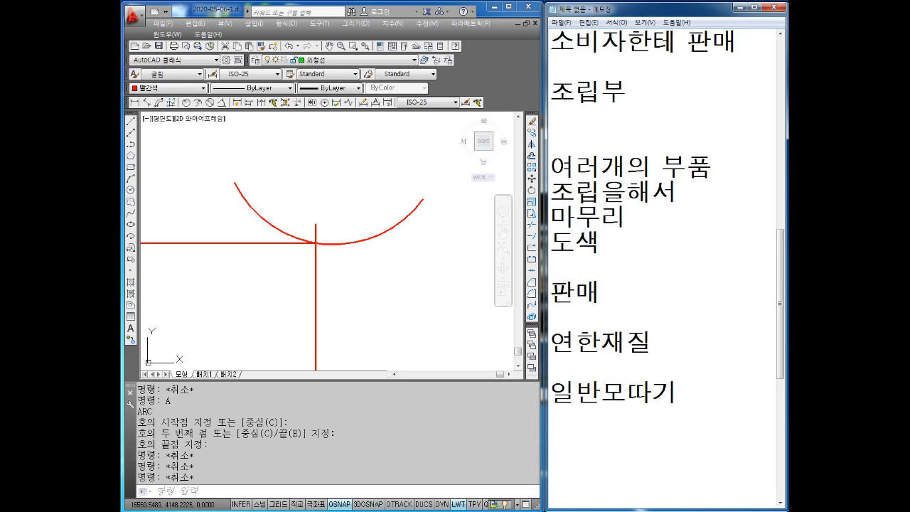
Step: Erase the arc and the short vertical line at the rectangle's upper-right corner in AutoCAD
{"action": "middle_click_drag", "start_coordinate": [313, 231], "coordinate": [313, 251]}
{"action": "left_click", "coordinate": [360, 247]}
{"action": "left_click", "coordinate": [351, 271]}
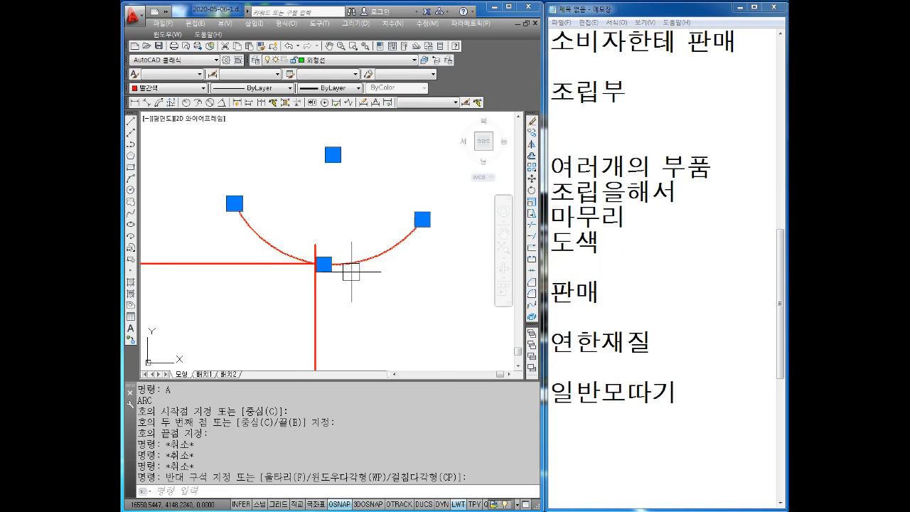
{"action": "key", "text": "Delete"}
{"action": "left_click", "coordinate": [315, 253]}
{"action": "key", "text": "Delete"}
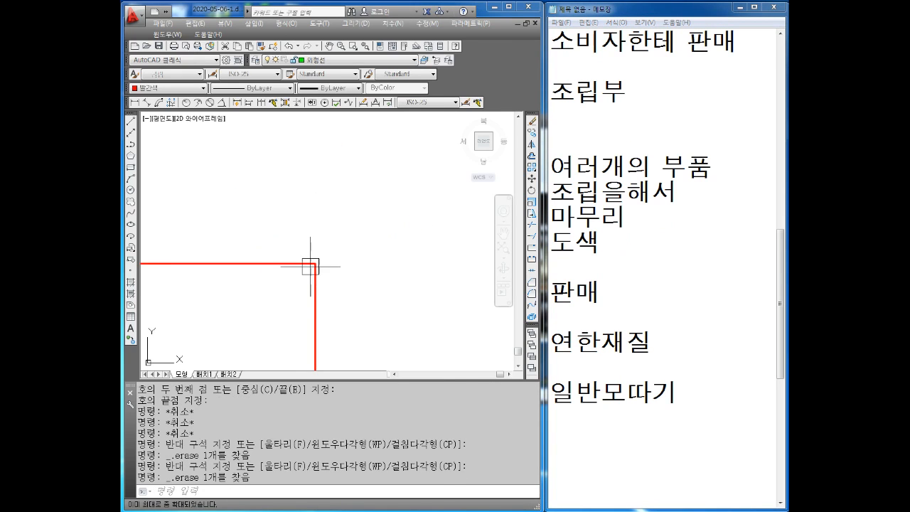
{"action": "middle_click_drag", "start_coordinate": [304, 281], "coordinate": [344, 214]}
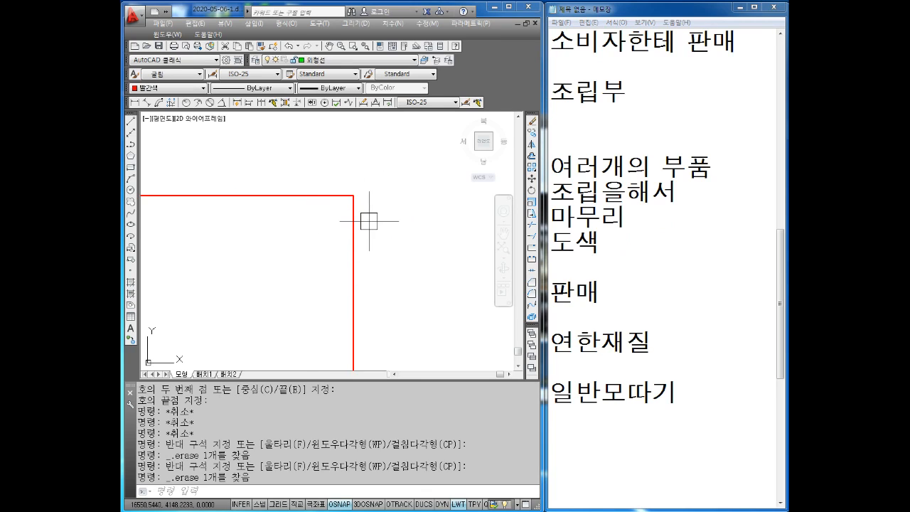
Step: List C0.1, C0.2 and C0.3 under "일반모따기" in Notepad and add blank lines around that block
{"action": "left_click", "coordinate": [690, 391]}
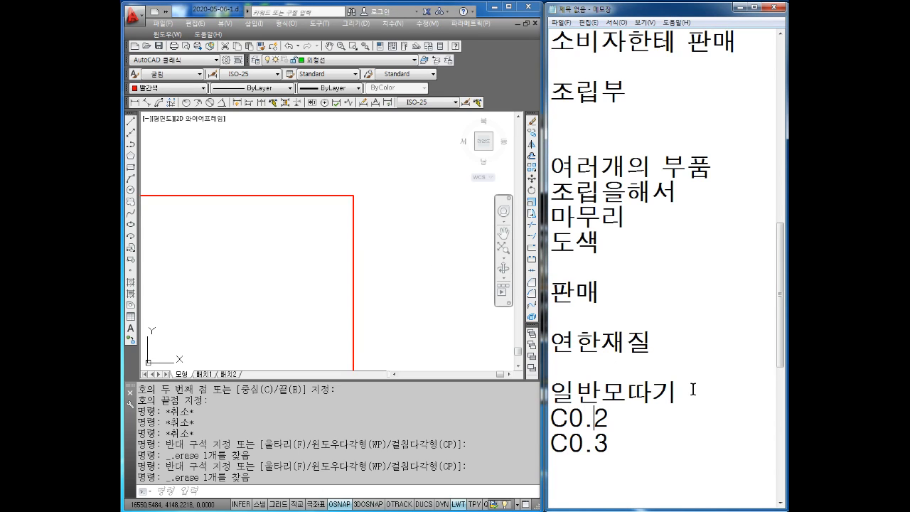
{"action": "key", "text": "Up"}
{"action": "key", "text": "Return"}
{"action": "key", "text": "Up"}
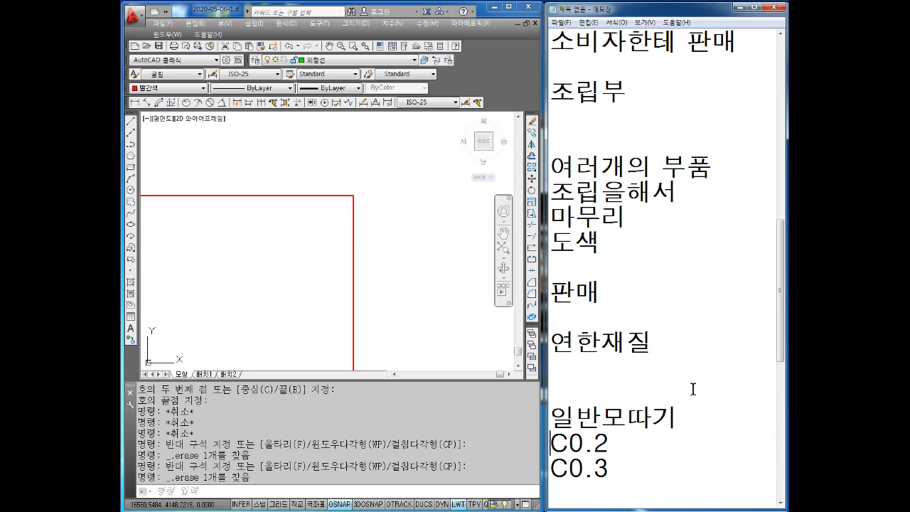
{"action": "key", "text": "Return"}
{"action": "key", "text": "Up"}
{"action": "type", "text": "C"}
{"action": "key", "text": "Return"}
{"action": "key", "text": "Return"}
{"action": "key", "text": "Return"}
{"action": "key", "text": "Return"}
{"action": "key", "text": "Return"}
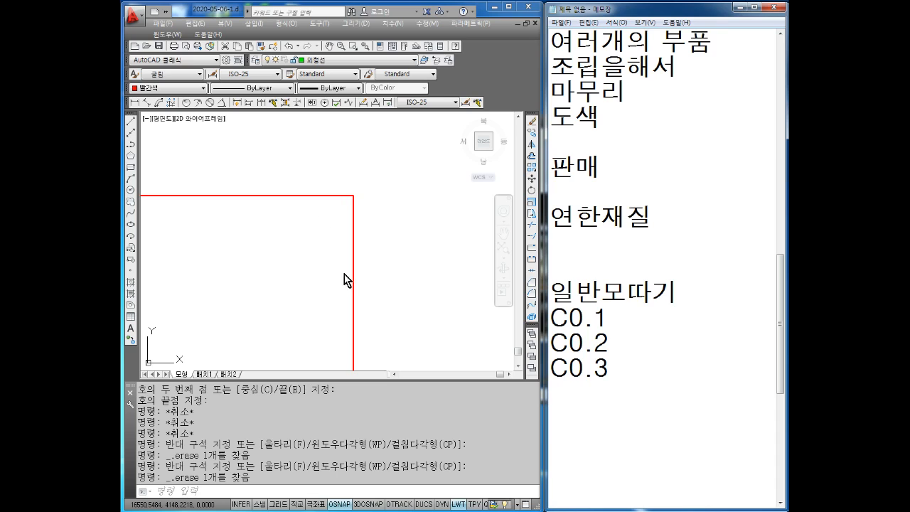
Step: Erase the red rectangle from the AutoCAD drawing
{"action": "left_click", "coordinate": [311, 287]}
{"action": "scroll", "coordinate": [338, 278], "scroll_direction": "down", "scroll_amount": 2}
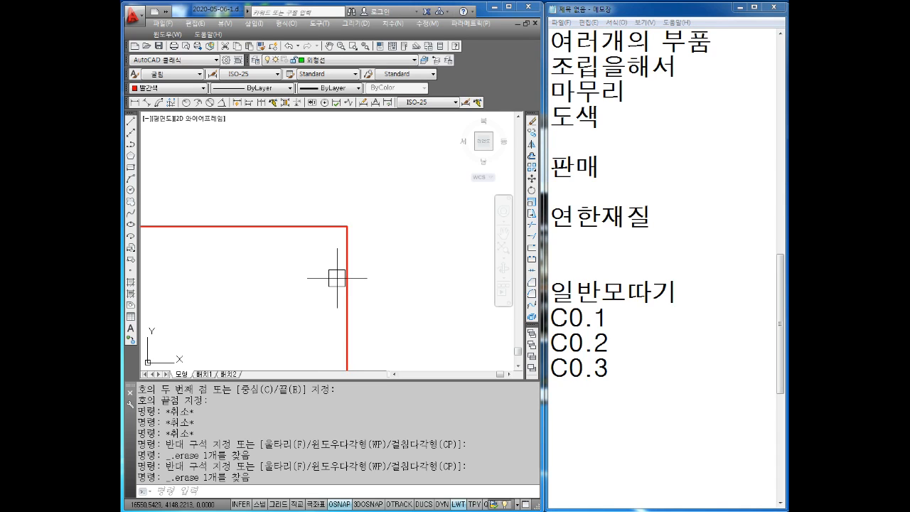
{"action": "middle_click_drag", "start_coordinate": [326, 284], "coordinate": [331, 285]}
{"action": "scroll", "coordinate": [362, 247], "scroll_direction": "down", "scroll_amount": 3}
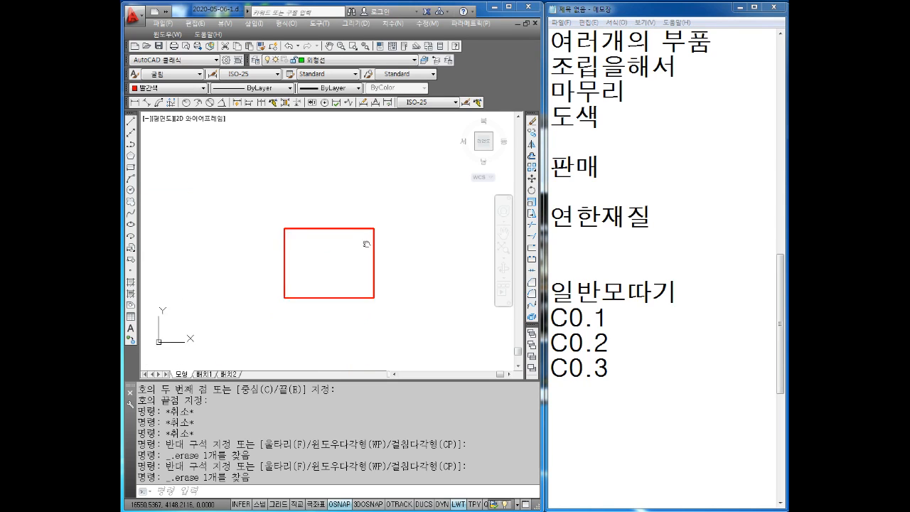
{"action": "key", "text": "Escape"}
{"action": "left_click", "coordinate": [423, 172]}
{"action": "left_click", "coordinate": [206, 313]}
{"action": "key", "text": "Delete"}
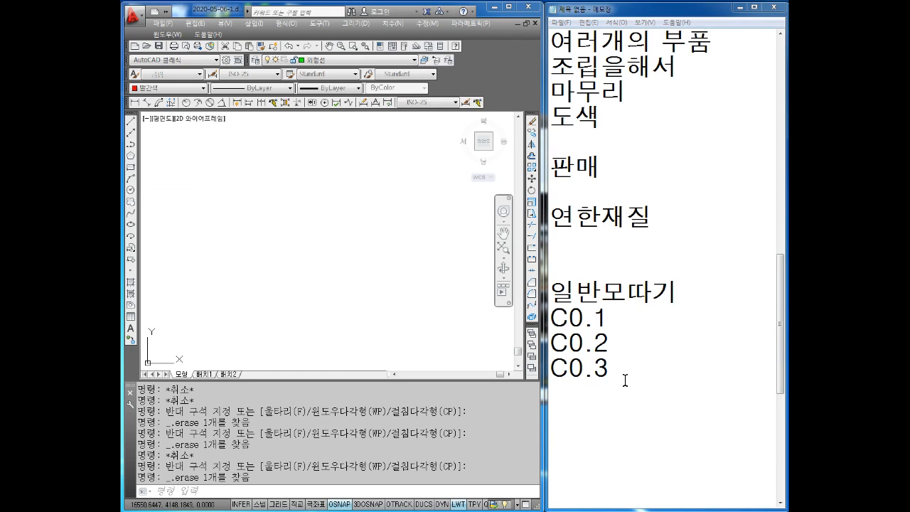
Step: Add blank lines below C0.3 in Notepad until an empty page area is available for new notes
{"action": "left_click", "coordinate": [645, 402]}
{"action": "key", "text": "Return"}
{"action": "key", "text": "Return"}
{"action": "key", "text": "Return"}
{"action": "key", "text": "Return"}
{"action": "key", "text": "Return"}
{"action": "key", "text": "Return"}
{"action": "key", "text": "Return"}
{"action": "key", "text": "Return"}
{"action": "key", "text": "Return"}
{"action": "key", "text": "Return"}
{"action": "key", "text": "Return"}
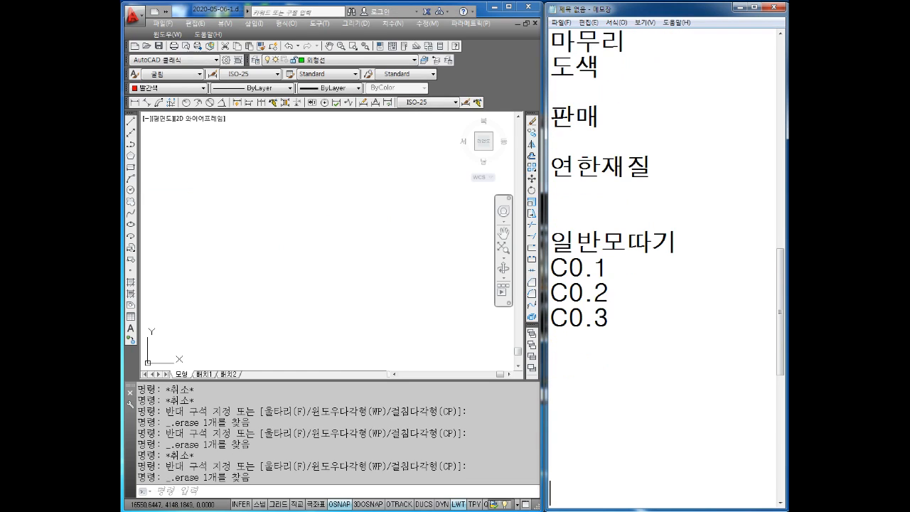
{"action": "key", "text": "Return"}
{"action": "key", "text": "Return"}
{"action": "key", "text": "Return"}
{"action": "key", "text": "Return"}
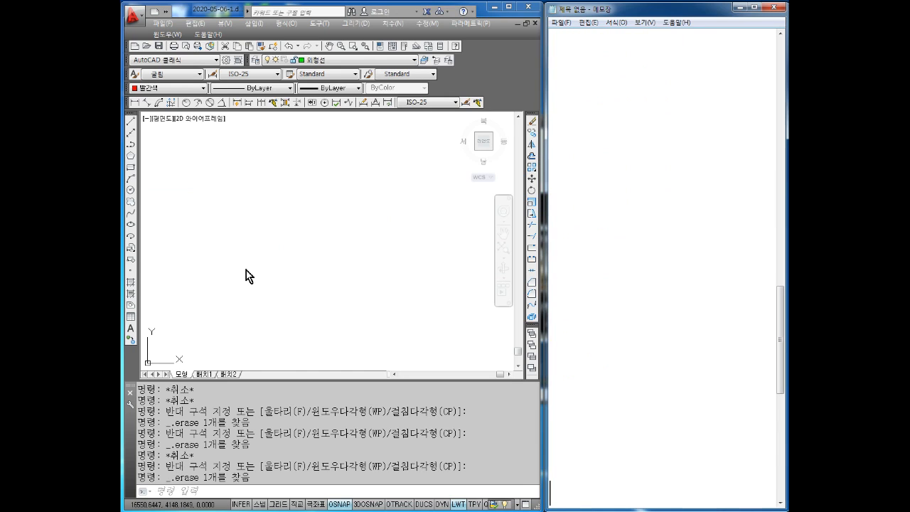
{"action": "left_click", "coordinate": [270, 291]}
{"action": "key", "text": "Escape"}
{"action": "key", "text": "Escape"}
{"action": "key", "text": "Escape"}
{"action": "key", "text": "Escape"}
{"action": "key", "text": "Escape"}
{"action": "key", "text": "Escape"}
{"action": "key", "text": "Escape"}
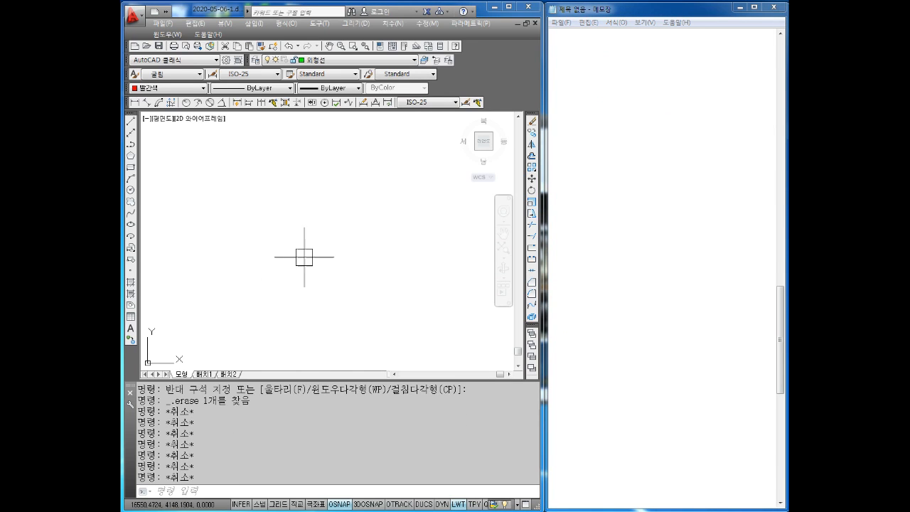
{"action": "left_click", "coordinate": [583, 113]}
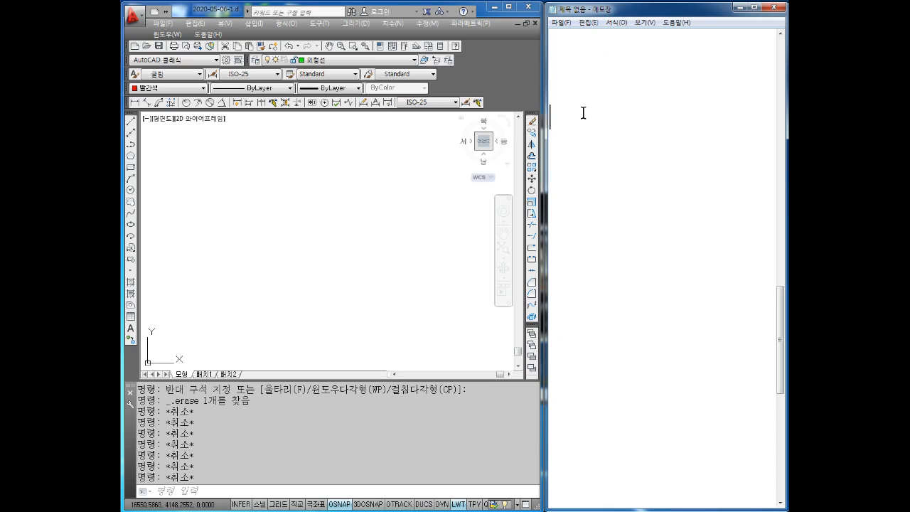
{"action": "type", "text": "REC엔터"}
{"action": "key", "text": "Return"}
{"action": "type", "text": "이"}
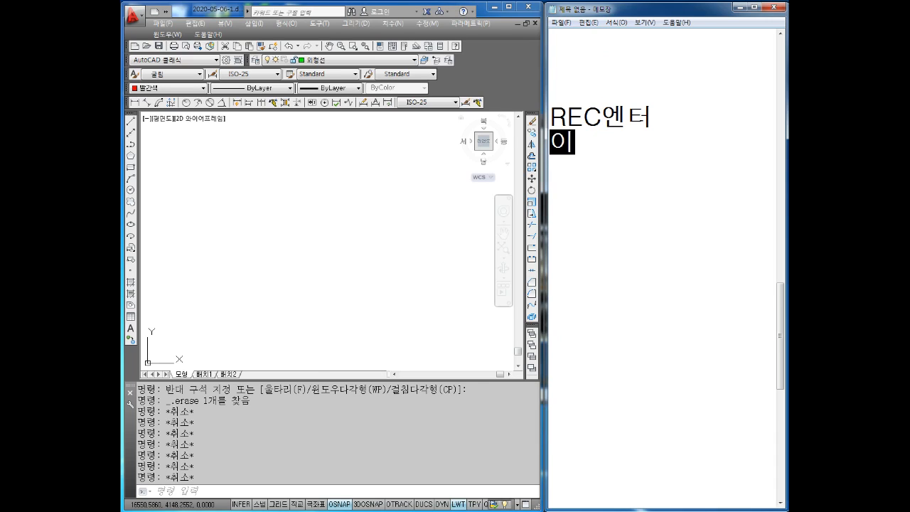
{"action": "type", "text": "ㅁ의점"}
{"action": "key", "text": "Return"}
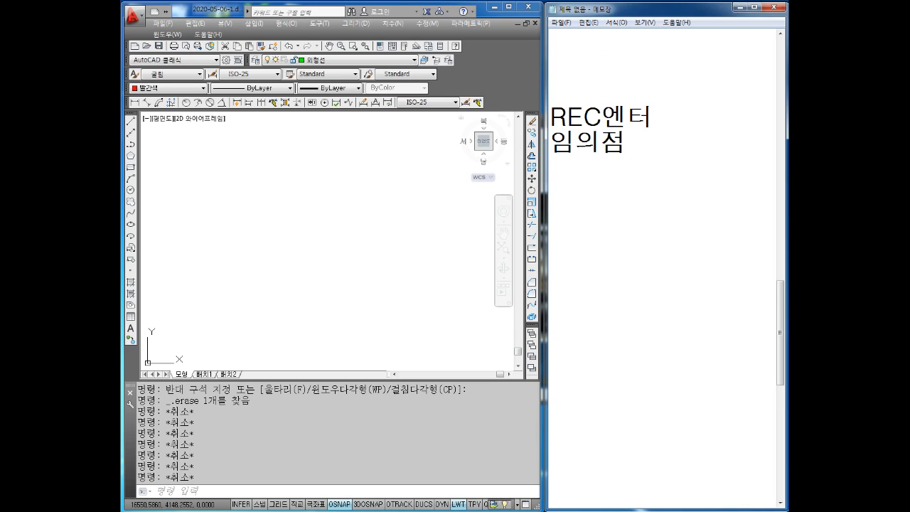
{"action": "type", "text": "@50,5"}
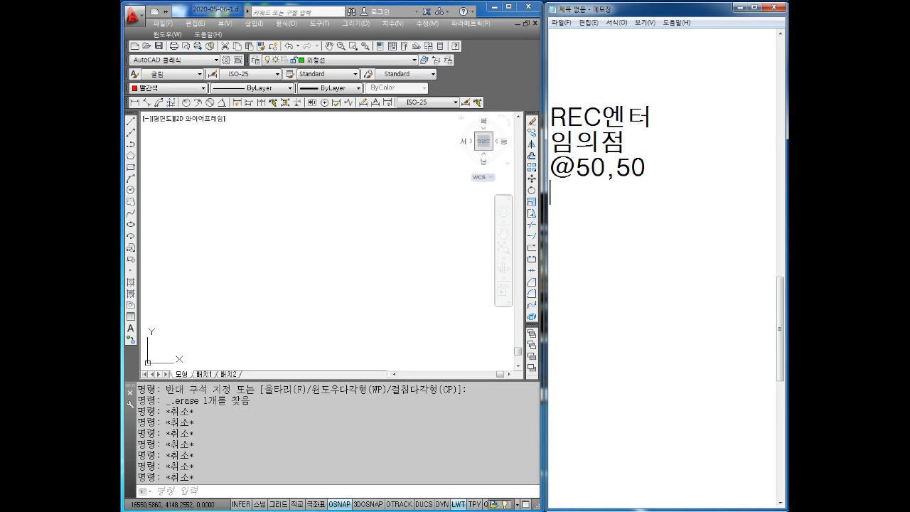
{"action": "left_click", "coordinate": [386, 203]}
{"action": "key", "text": "Escape"}
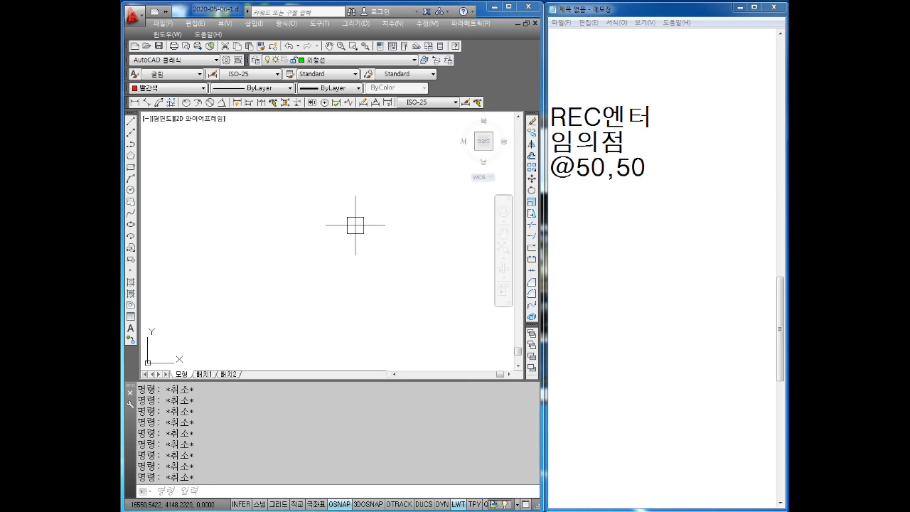
{"action": "type", "text": "REC"}
{"action": "key", "text": "Return"}
{"action": "left_click", "coordinate": [277, 247]}
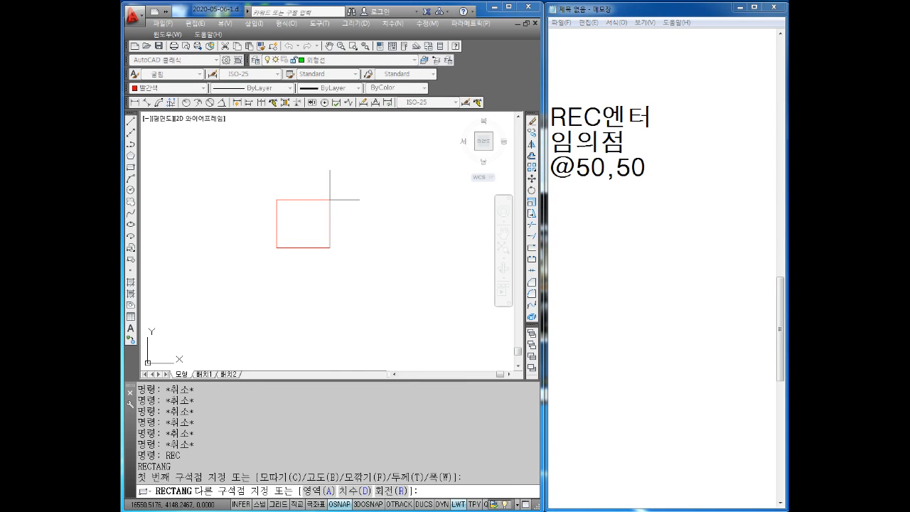
{"action": "type", "text": "@50,50"}
{"action": "key", "text": "Return"}
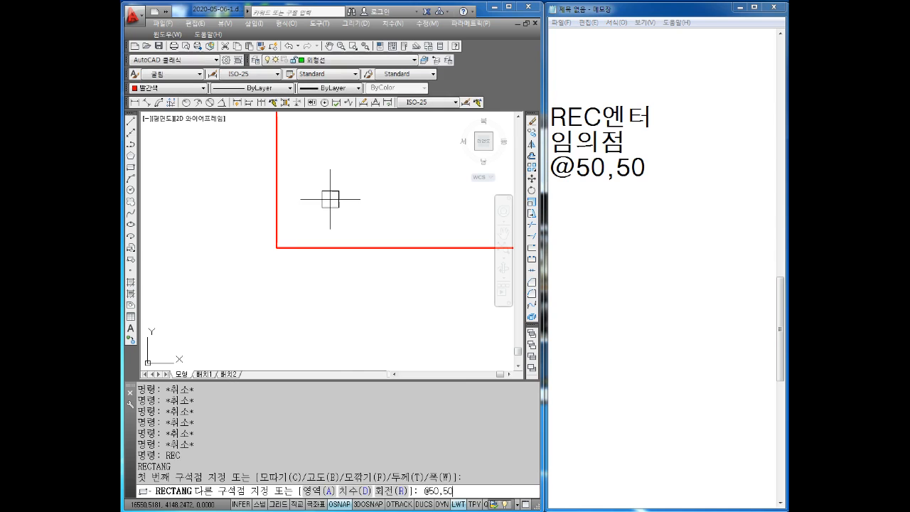
{"action": "key", "text": "Escape"}
Step: Erase the leftover green shape beside the lower-left corner of the new red rectangle
{"action": "scroll", "coordinate": [361, 197], "scroll_direction": "down", "scroll_amount": 9}
{"action": "middle_click_drag", "start_coordinate": [362, 199], "coordinate": [240, 319]}
{"action": "scroll", "coordinate": [305, 251], "scroll_direction": "down", "scroll_amount": 2}
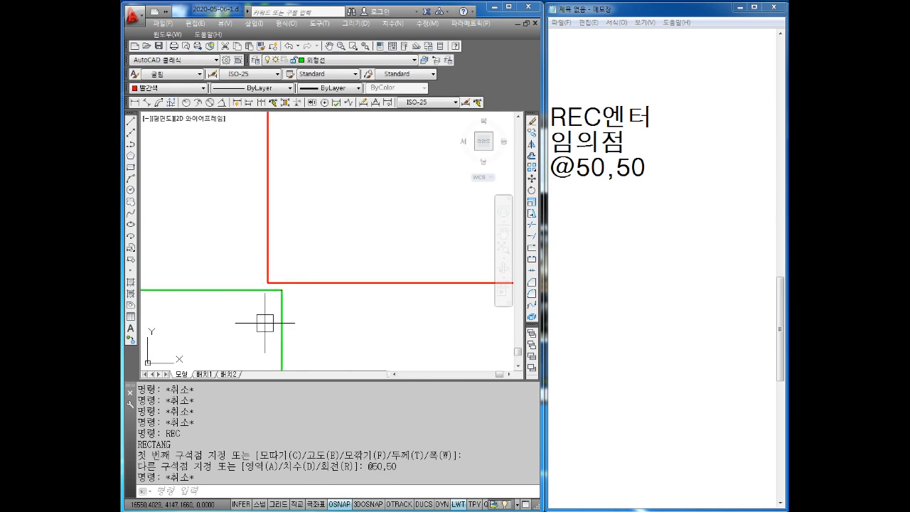
{"action": "scroll", "coordinate": [264, 323], "scroll_direction": "up", "scroll_amount": 8}
{"action": "key", "text": "Escape"}
{"action": "left_click", "coordinate": [341, 206]}
{"action": "left_click", "coordinate": [289, 255]}
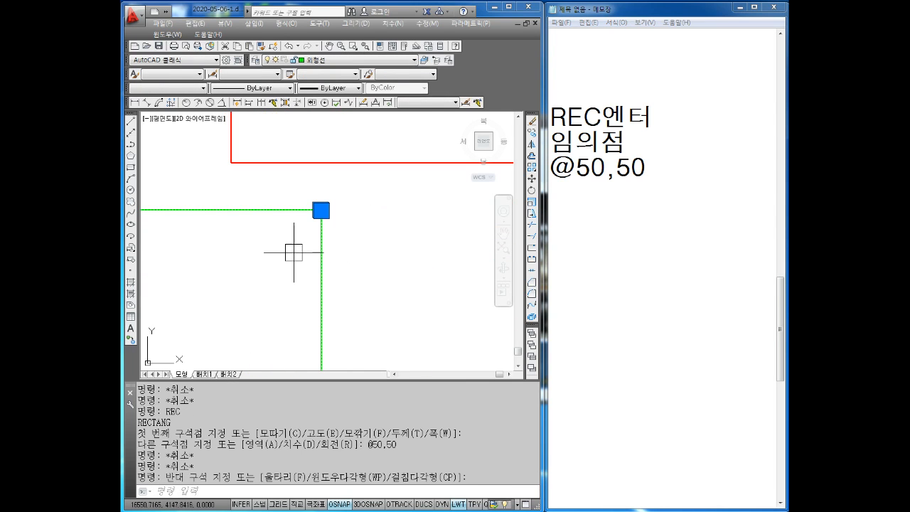
{"action": "key", "text": "Delete"}
Step: Change the 50 by 50 rectangle's colour to ByLayer and clear the selection
{"action": "scroll", "coordinate": [303, 242], "scroll_direction": "down", "scroll_amount": 8}
{"action": "mouse_move", "coordinate": [361, 196]}
{"action": "middle_mouse_down"}
{"action": "mouse_move", "coordinate": [310, 273]}
{"action": "mouse_move", "coordinate": [319, 269]}
{"action": "middle_mouse_up"}
{"action": "scroll", "coordinate": [322, 251], "scroll_direction": "down", "scroll_amount": 10}
{"action": "scroll", "coordinate": [326, 252], "scroll_direction": "up", "scroll_amount": 10}
{"action": "scroll", "coordinate": [326, 256], "scroll_direction": "down", "scroll_amount": 4}
{"action": "left_click", "coordinate": [425, 185]}
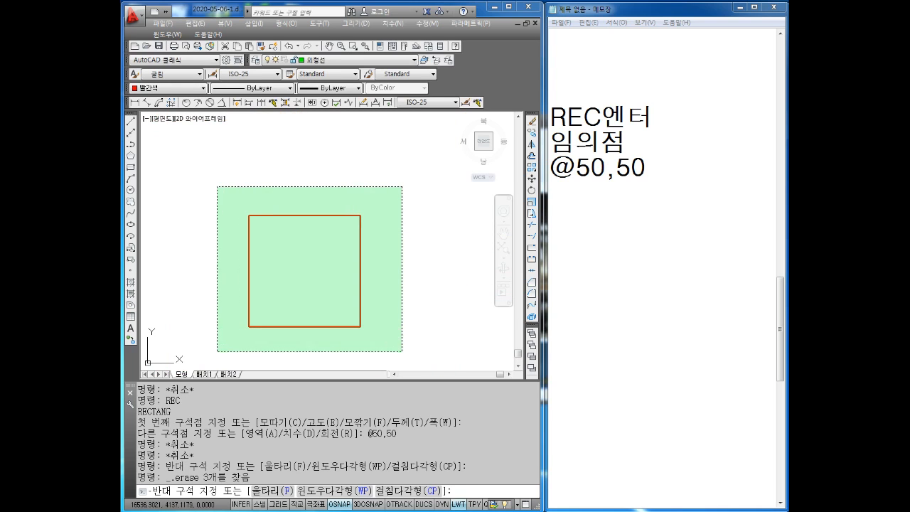
{"action": "left_click", "coordinate": [218, 365]}
{"action": "left_click", "coordinate": [171, 88]}
{"action": "left_click", "coordinate": [158, 108]}
{"action": "key", "text": "Escape"}
{"action": "scroll", "coordinate": [348, 203], "scroll_direction": "up", "scroll_amount": 3}
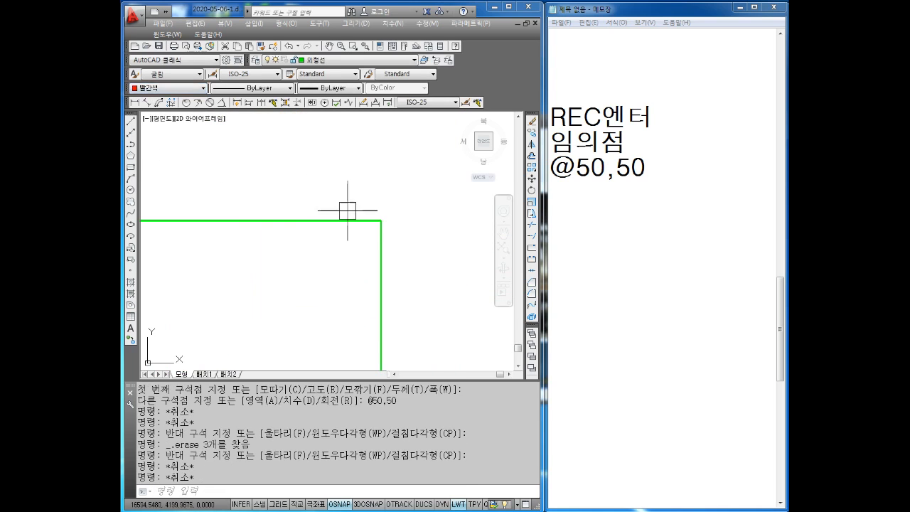
{"action": "scroll", "coordinate": [398, 178], "scroll_direction": "down", "scroll_amount": 3}
{"action": "key", "text": "Escape"}
{"action": "key", "text": "Escape"}
{"action": "key", "text": "Escape"}
{"action": "left_click", "coordinate": [552, 230]}
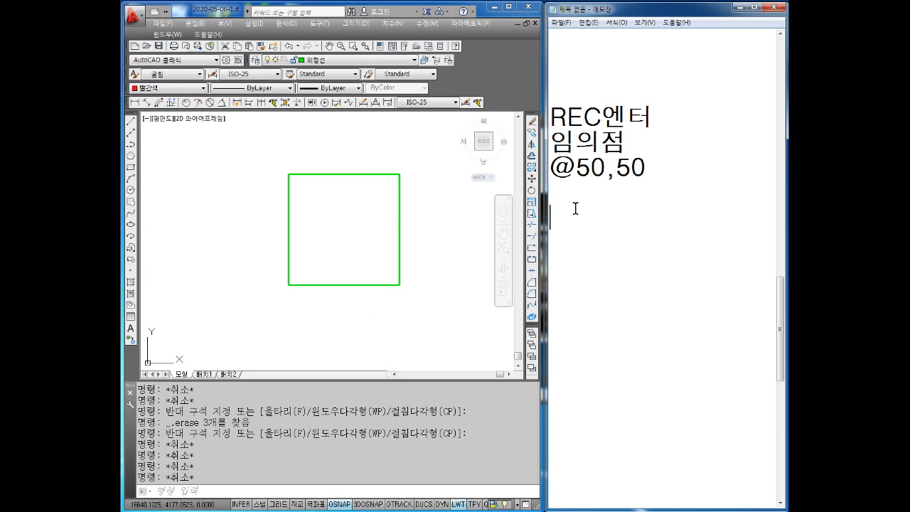
{"action": "type", "text": "ㅊ"}
{"action": "key", "text": "BackSpace"}
{"action": "key", "text": "Hangul"}
{"action": "type", "text": "CAH"}
{"action": "type", "text": "HA"}
{"action": "key", "text": "Hangul"}
{"action": "type", "text": "엔터"}
{"action": "key", "text": "Return"}
Step: Add "D엔터" and "5엔터" on separate lines under "CHA엔터"
{"action": "type", "text": "ㅇ"}
{"action": "key", "text": "Hangul"}
{"action": "type", "text": "D"}
{"action": "key", "text": "BackSpace"}
{"action": "key", "text": "BackSpace"}
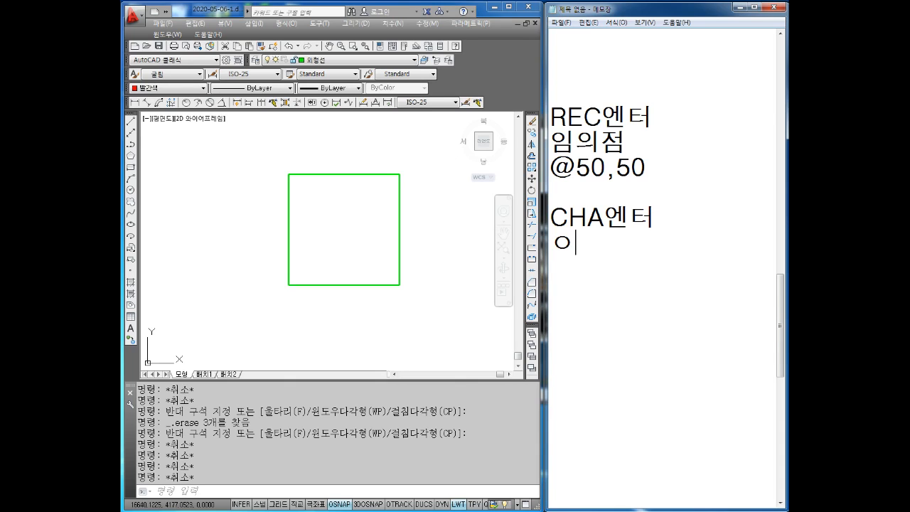
{"action": "type", "text": "D"}
{"action": "key", "text": "Hangul"}
{"action": "type", "text": "엔터"}
{"action": "key", "text": "Return"}
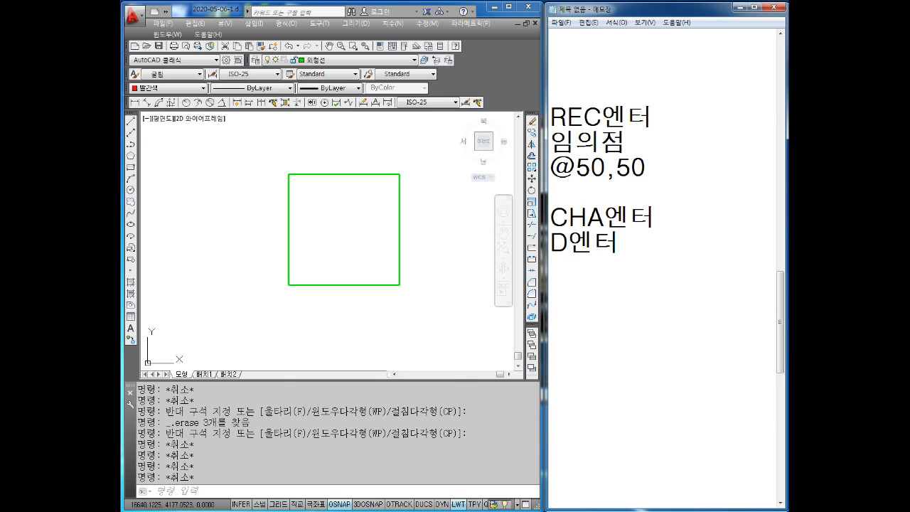
{"action": "type", "text": "5엔터"}
{"action": "key", "text": "Return"}
Step: Finish the chamfer command notes with the lines "엔터" and "2개의 선 클릭"
{"action": "type", "text": "엔터"}
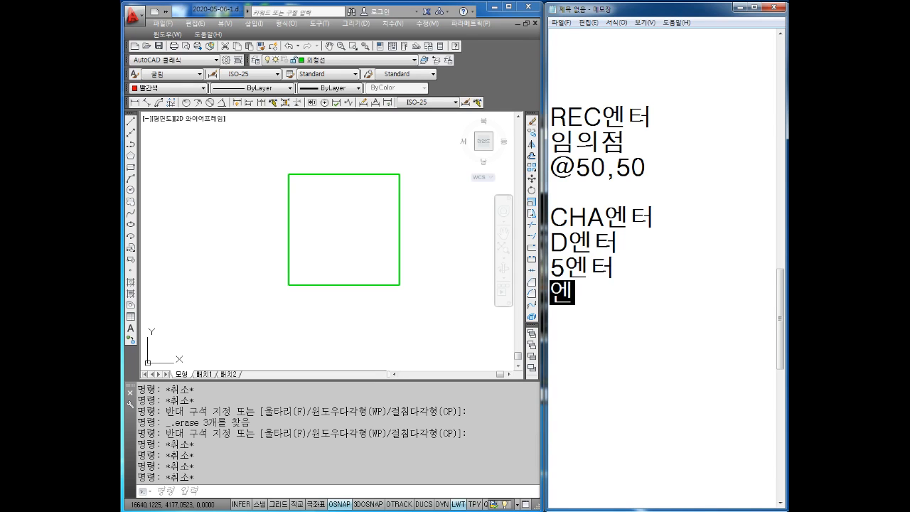
{"action": "key", "text": "Return"}
{"action": "type", "text": "2개"}
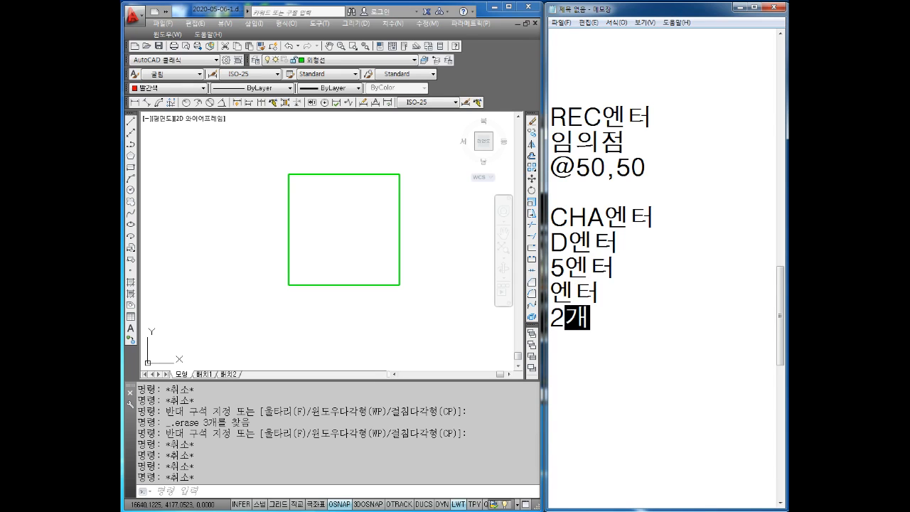
{"action": "type", "text": "의 ㅅ 클릭"}
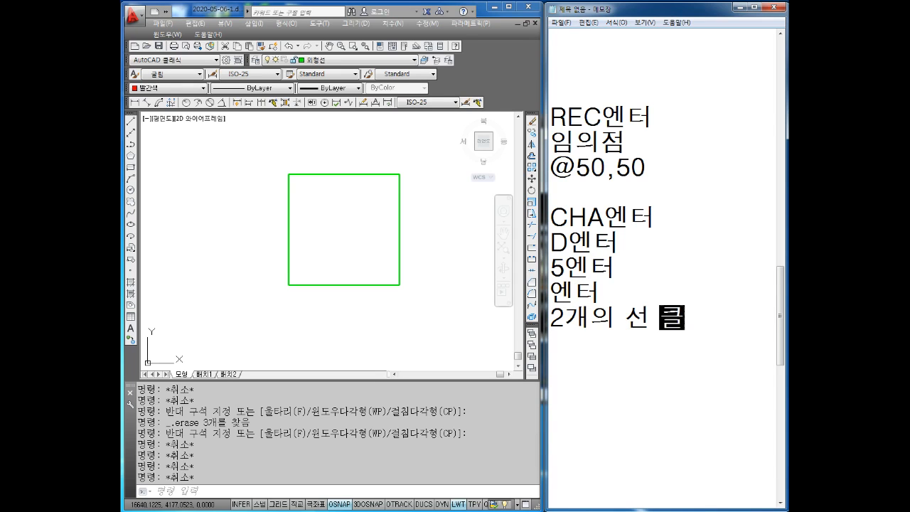
{"action": "key", "text": "Return"}
{"action": "type", "text": "\\\\"}
{"action": "key", "text": "BackSpace"}
{"action": "key", "text": "BackSpace"}
{"action": "key", "text": "BackSpace"}
{"action": "key", "text": "BackSpace"}
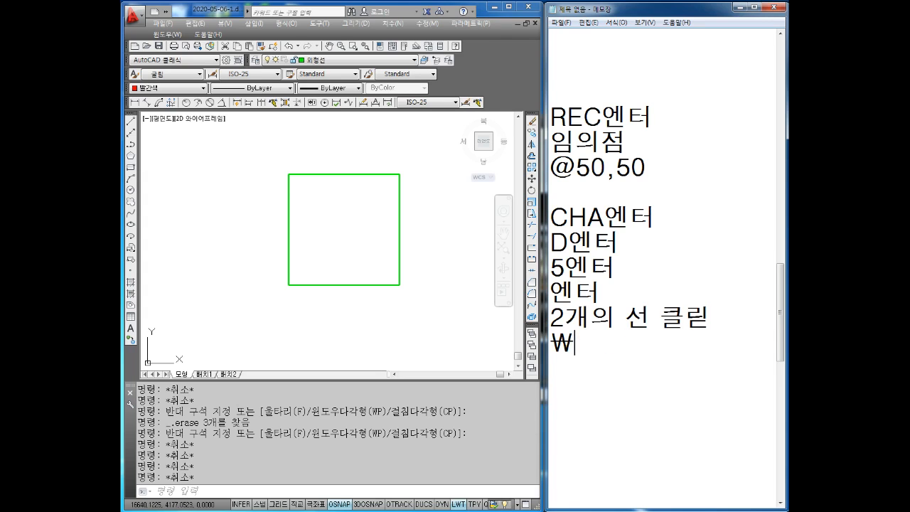
{"action": "type", "text": "릭"}
{"action": "key", "text": "Return"}
Step: Chamfer the rectangle's upper-right corner in AutoCAD with both distances set to 5, keeping the no-trim mode
{"action": "middle_click_drag", "start_coordinate": [376, 209], "coordinate": [329, 221]}
{"action": "scroll", "coordinate": [330, 221], "scroll_direction": "up", "scroll_amount": 2}
{"action": "key", "text": "Escape"}
{"action": "key", "text": "Escape"}
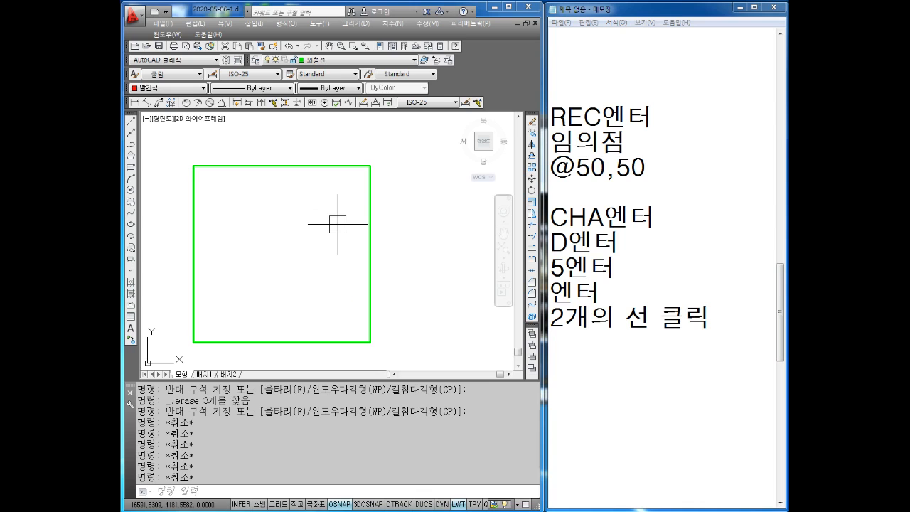
{"action": "type", "text": "CHA"}
{"action": "key", "text": "Return"}
{"action": "type", "text": "D"}
{"action": "key", "text": "Return"}
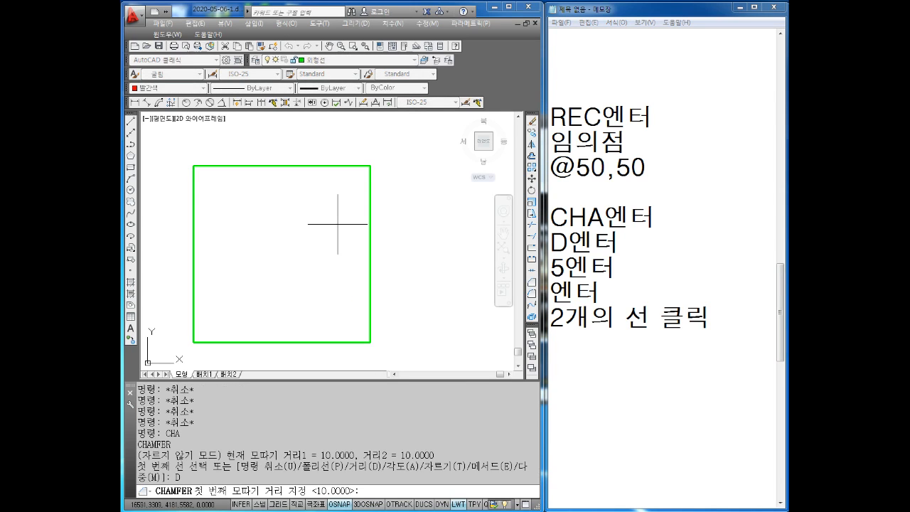
{"action": "type", "text": "5"}
{"action": "key", "text": "Return"}
{"action": "key", "text": "Return"}
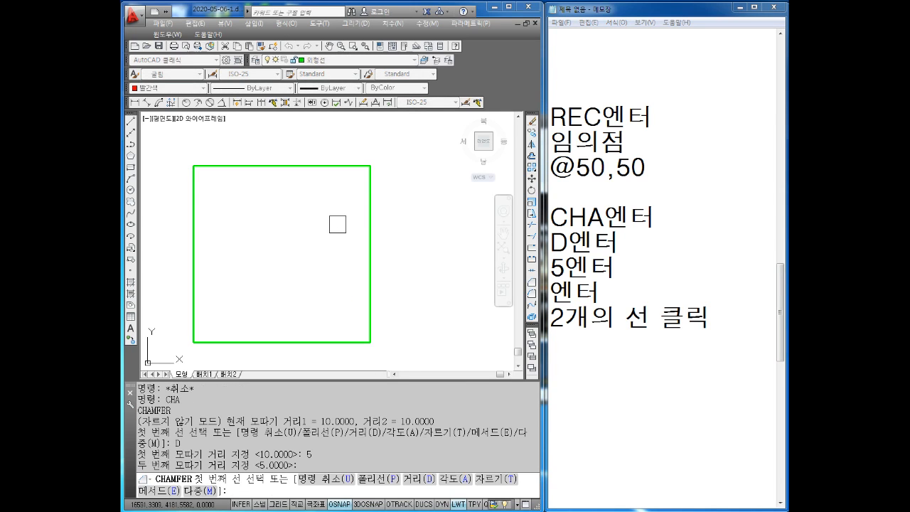
{"action": "left_click", "coordinate": [360, 167]}
{"action": "left_click", "coordinate": [369, 179]}
{"action": "scroll", "coordinate": [369, 173], "scroll_direction": "up", "scroll_amount": 5}
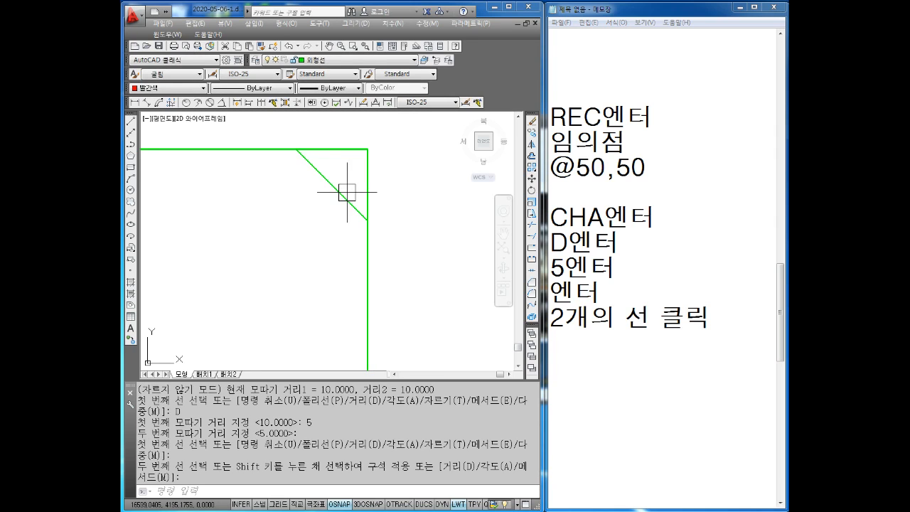
{"action": "middle_click_drag", "start_coordinate": [335, 153], "coordinate": [295, 203]}
{"action": "left_click", "coordinate": [376, 159]}
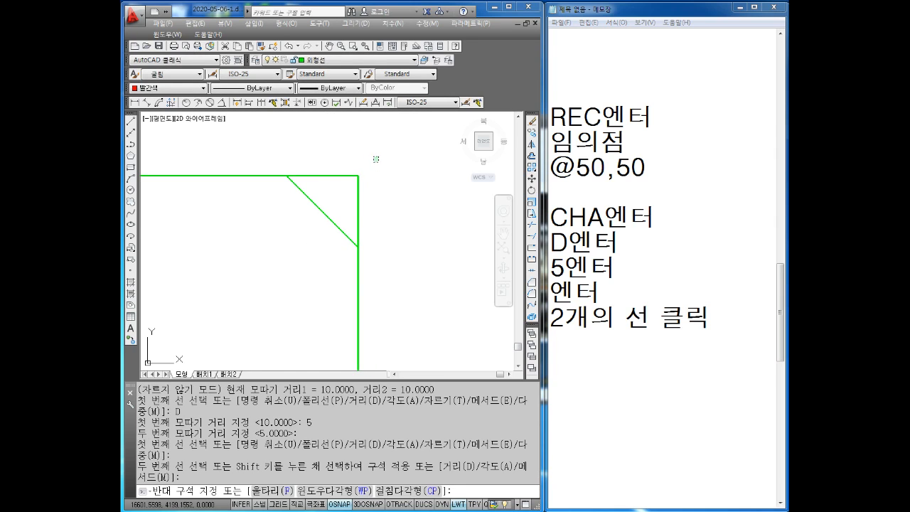
{"action": "key", "text": "Escape"}
Step: Note the trim option in Notepad as "T엔터" and "N엔터 -> T엔터", one blank line below the chamfer steps
{"action": "left_click", "coordinate": [586, 344]}
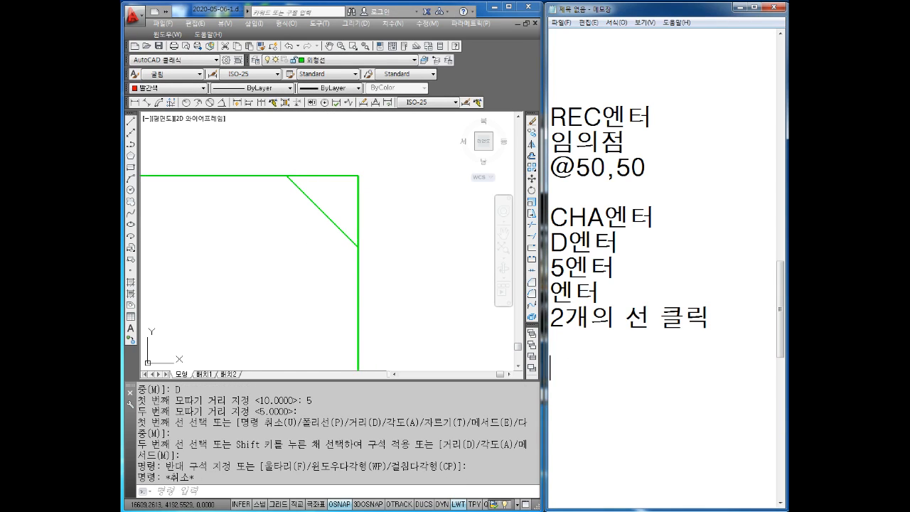
{"action": "type", "text": "T엔ㅌ"}
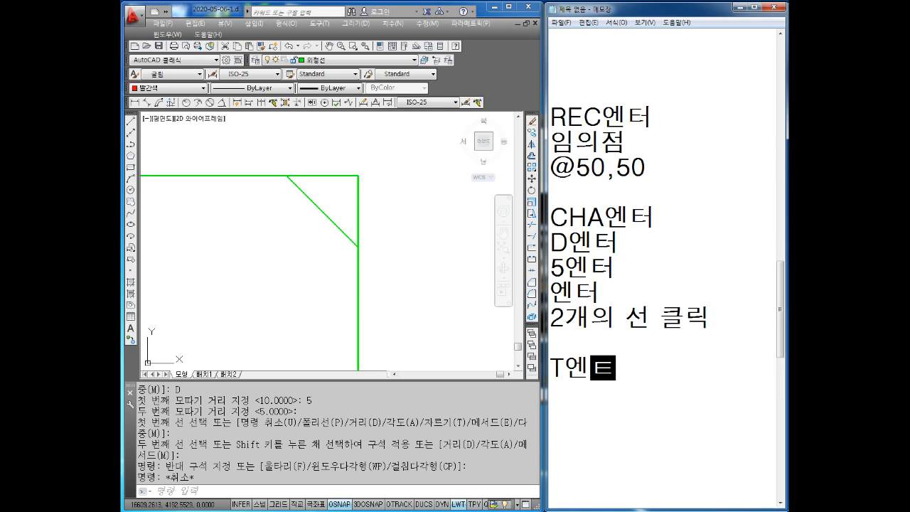
{"action": "key", "text": "Return"}
{"action": "type", "text": "N엔터 ->"}
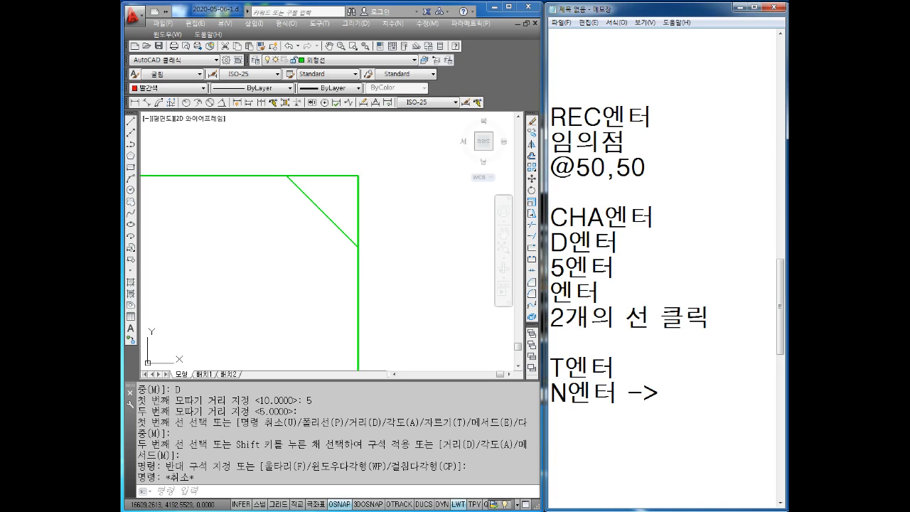
{"action": "type", "text": " T엔ㅌ"}
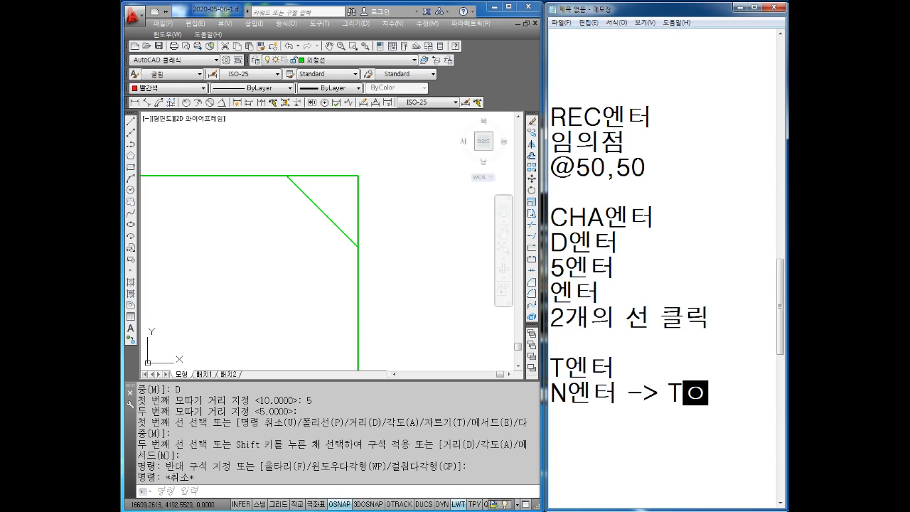
{"action": "type", "text": "ㅓ"}
{"action": "key", "text": "Return"}
Step: Chamfer the rectangle's upper-right corner again in AutoCAD with both distances 5 and the Trim mode switched on
{"action": "left_click", "coordinate": [349, 248]}
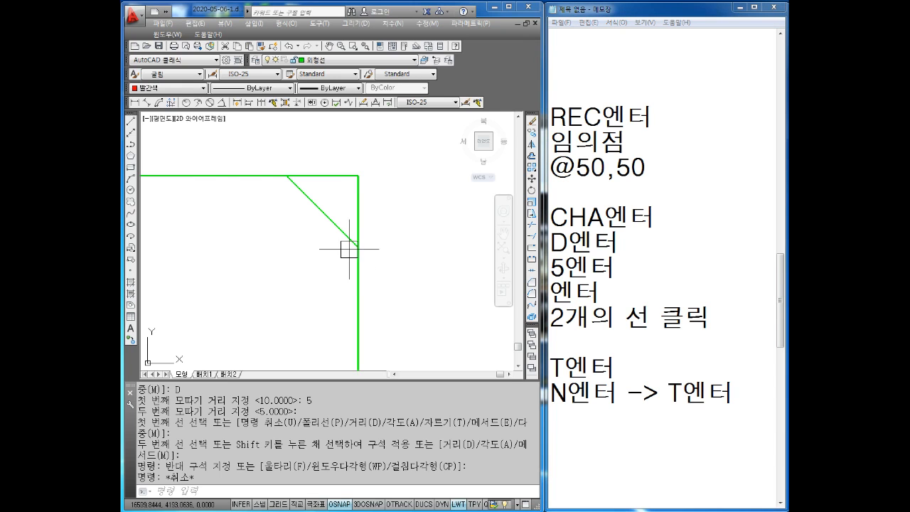
{"action": "middle_click_drag", "start_coordinate": [351, 248], "coordinate": [374, 258]}
{"action": "key", "text": "Escape"}
{"action": "key", "text": "Escape"}
{"action": "key", "text": "Escape"}
{"action": "key", "text": "Escape"}
{"action": "type", "text": "CH"}
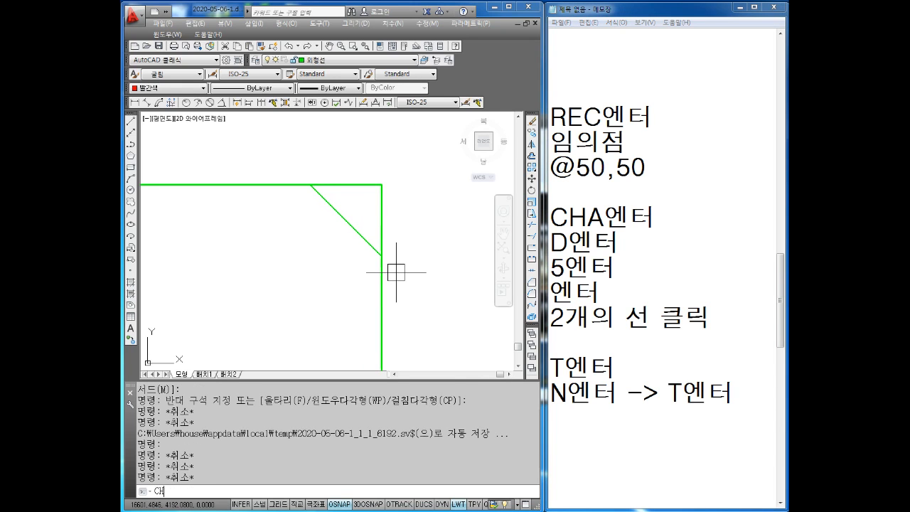
{"action": "type", "text": "A"}
{"action": "key", "text": "Return"}
{"action": "type", "text": "D"}
{"action": "key", "text": "Return"}
{"action": "type", "text": "5"}
{"action": "key", "text": "Return"}
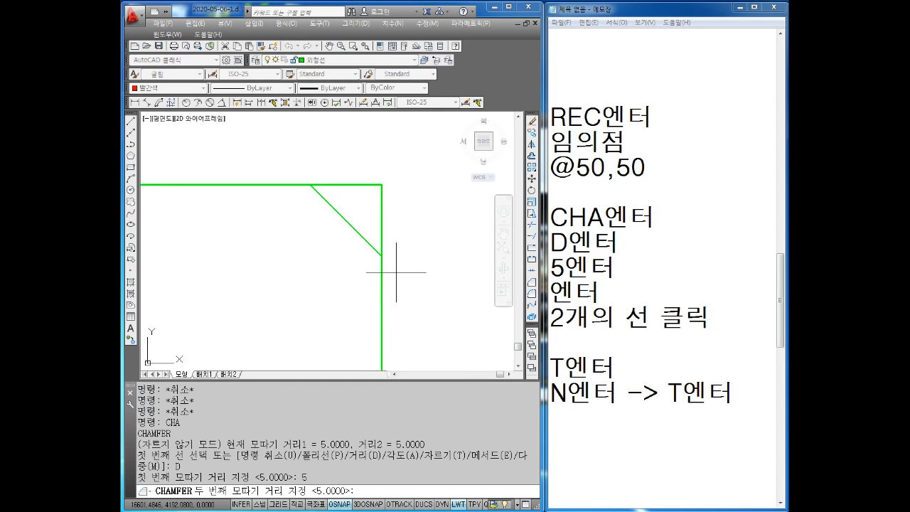
{"action": "key", "text": "Return"}
{"action": "type", "text": "T"}
{"action": "key", "text": "Return"}
{"action": "type", "text": "T"}
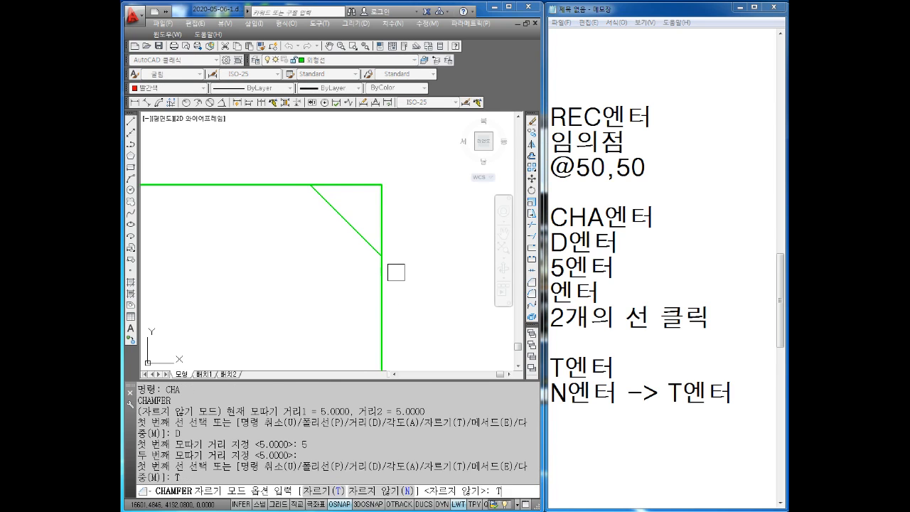
{"action": "key", "text": "Return"}
{"action": "left_click", "coordinate": [291, 187]}
{"action": "left_click", "coordinate": [382, 281]}
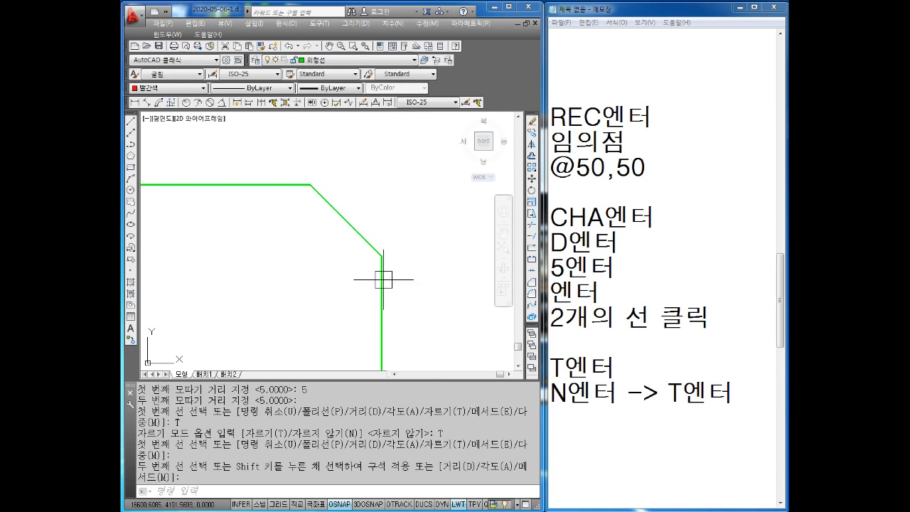
Step: Erase the duplicate chamfer line left over from the no-trim chamfer at the upper-right corner
{"action": "key", "text": "Escape"}
{"action": "key", "text": "Escape"}
{"action": "left_click", "coordinate": [343, 223]}
{"action": "key", "text": "Delete"}
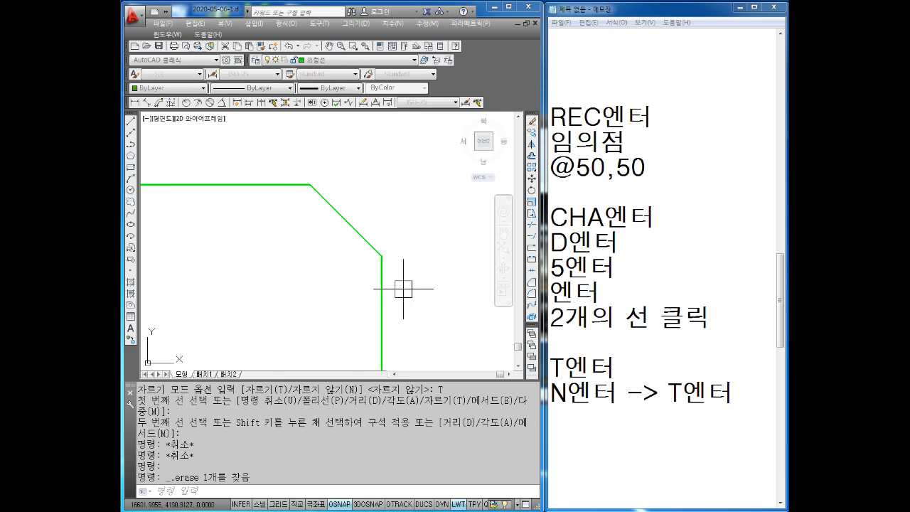
{"action": "scroll", "coordinate": [406, 250], "scroll_direction": "down", "scroll_amount": 5}
{"action": "middle_click_drag", "start_coordinate": [385, 286], "coordinate": [383, 261]}
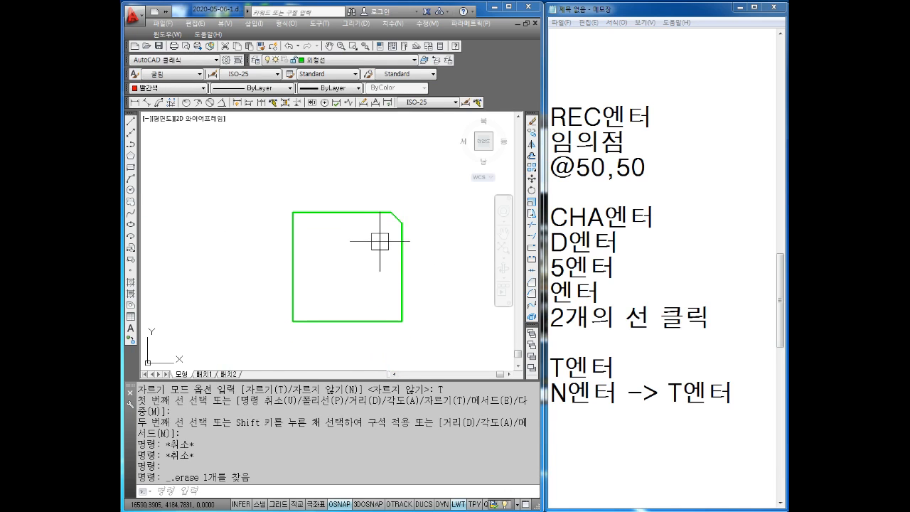
{"action": "scroll", "coordinate": [398, 221], "scroll_direction": "up", "scroll_amount": 2}
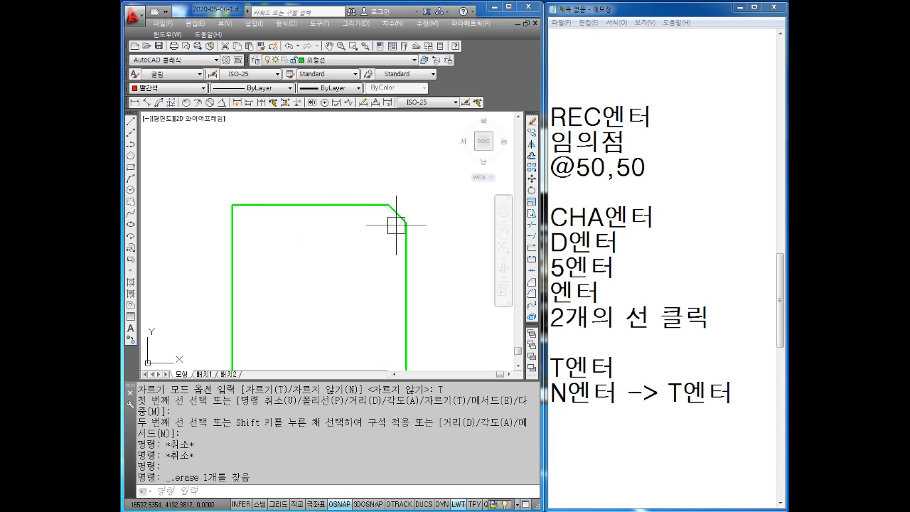
Step: Add blank lines below "N엔터 -> T엔터" in Notepad to make room for new notes
{"action": "left_click", "coordinate": [759, 393]}
{"action": "key", "text": "Return"}
{"action": "key", "text": "Return"}
{"action": "key", "text": "Return"}
{"action": "key", "text": "Return"}
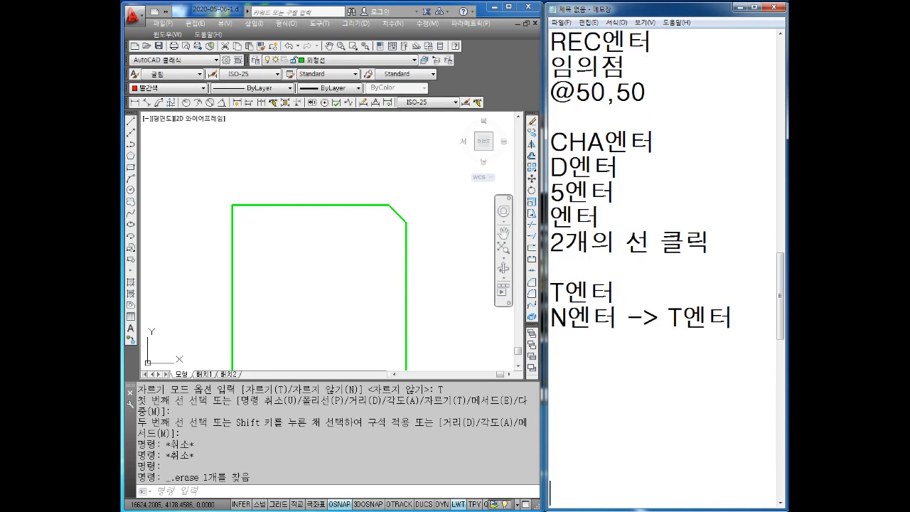
{"action": "key", "text": "Return"}
{"action": "key", "text": "Return"}
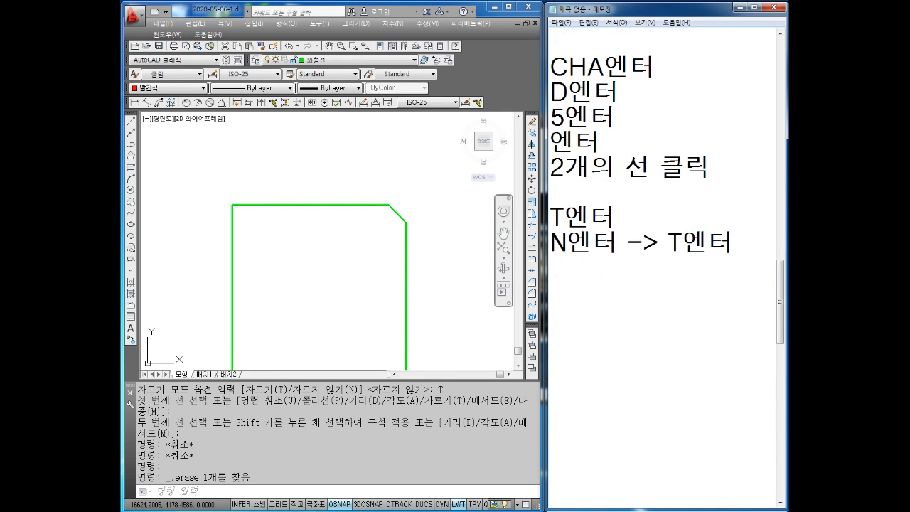
{"action": "key", "text": "Return"}
{"action": "key", "text": "Return"}
{"action": "key", "text": "Return"}
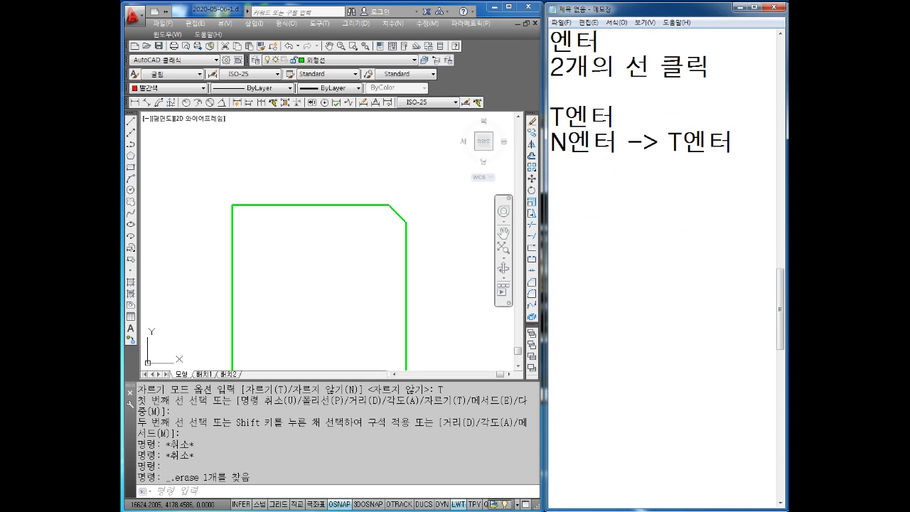
Step: Add a horizontal linear dimension above the rectangle from its upper-left corner to the midpoint of the top edge
{"action": "left_click", "coordinate": [134, 102]}
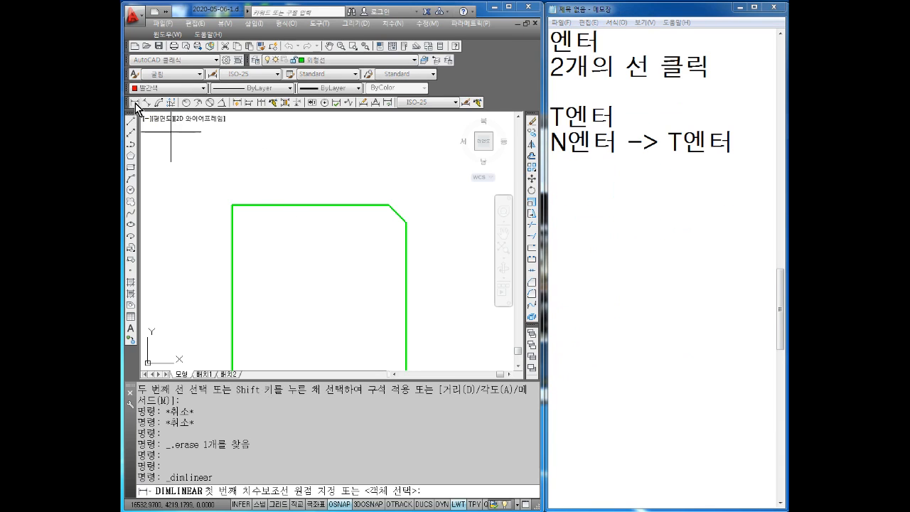
{"action": "left_click", "coordinate": [232, 204]}
{"action": "left_click", "coordinate": [310, 205]}
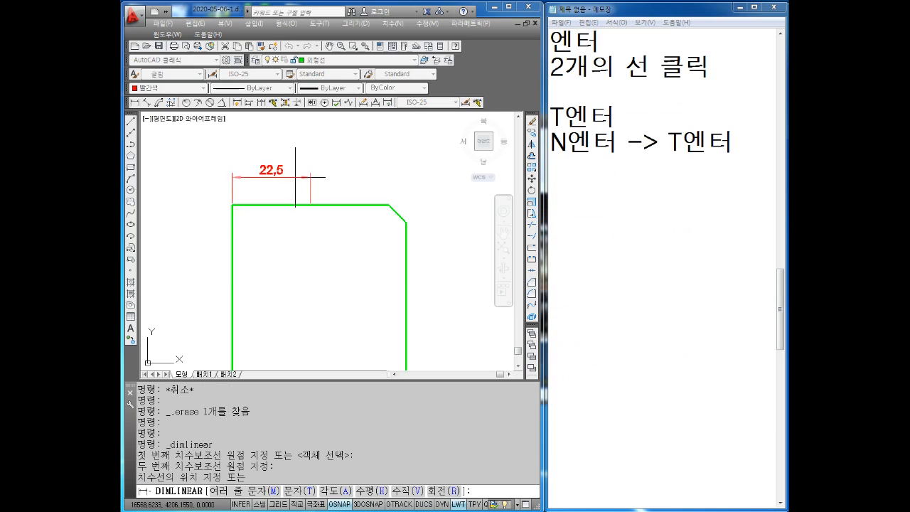
{"action": "left_click", "coordinate": [273, 180]}
{"action": "key", "text": "Escape"}
Step: Override the text of the horizontal dimension above the top edge with 20
{"action": "scroll", "coordinate": [275, 178], "scroll_direction": "up", "scroll_amount": 2}
{"action": "double_click", "coordinate": [274, 172]}
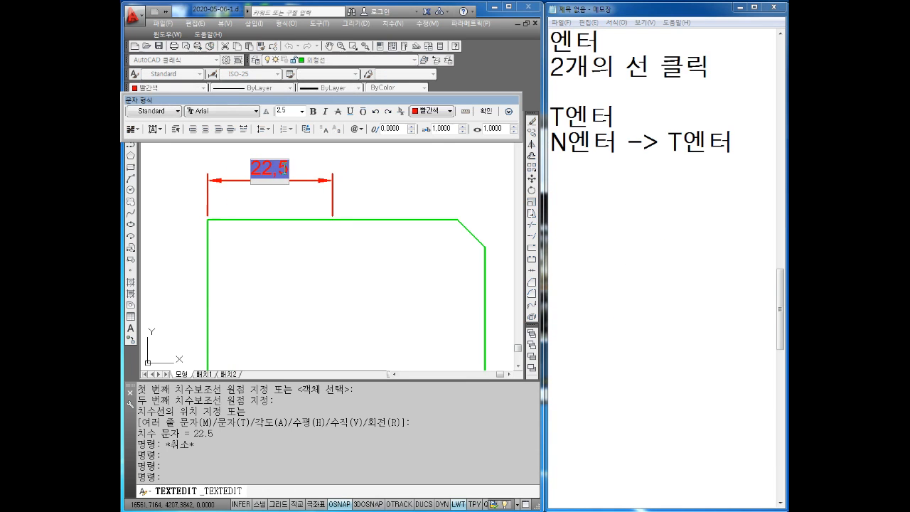
{"action": "type", "text": "20"}
{"action": "key", "text": "Return"}
{"action": "key", "text": "Delete"}
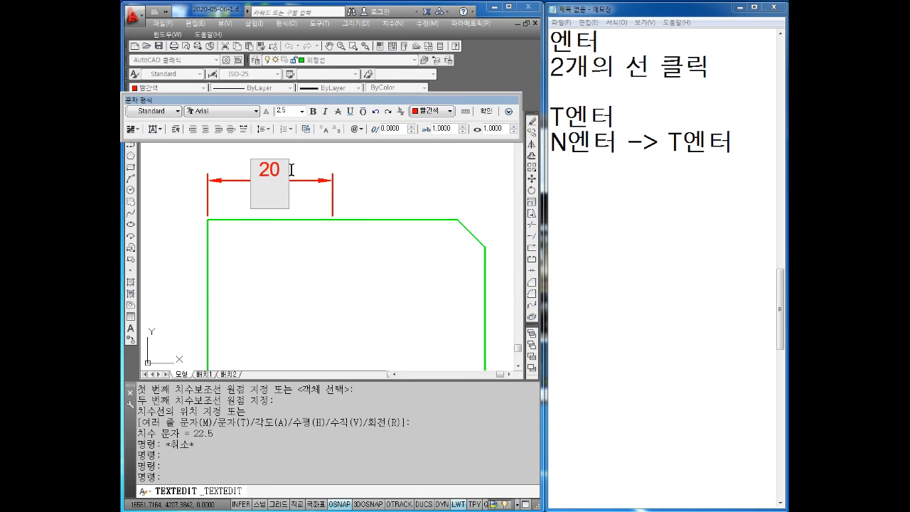
{"action": "left_click", "coordinate": [292, 171]}
Step: Add a vertical linear dimension beside the left edge from the upper-left corner to a point about 8.6 units below it
{"action": "left_click", "coordinate": [134, 101]}
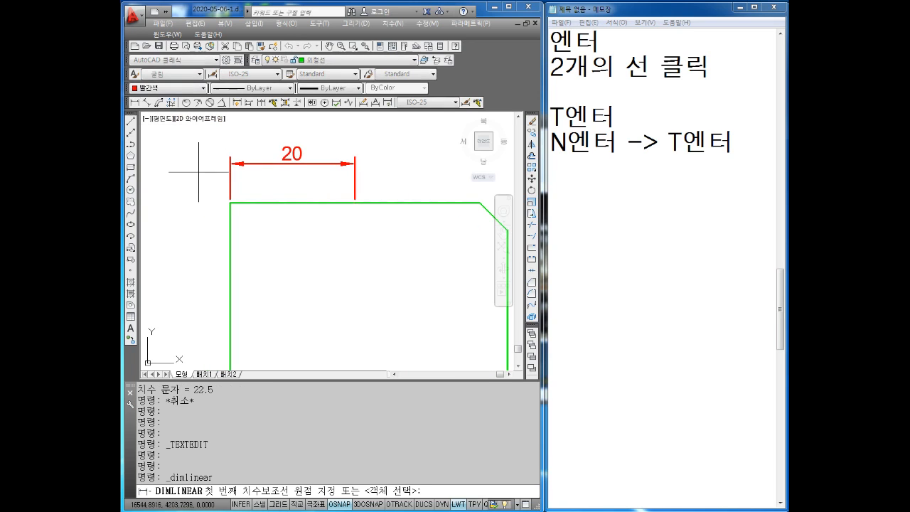
{"action": "left_click", "coordinate": [230, 203]}
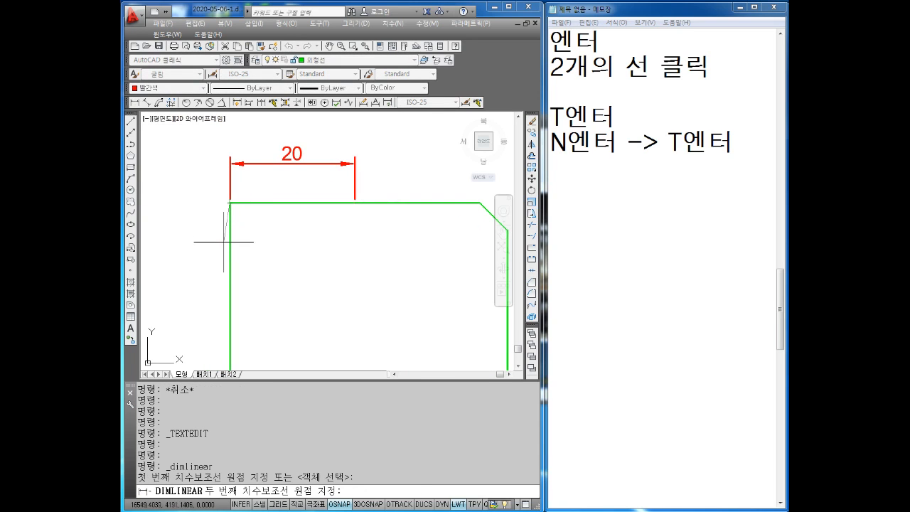
{"action": "left_click", "coordinate": [229, 250]}
{"action": "left_click", "coordinate": [195, 226]}
Step: Override the text of the vertical dimension beside the left edge with 5
{"action": "double_click", "coordinate": [217, 250]}
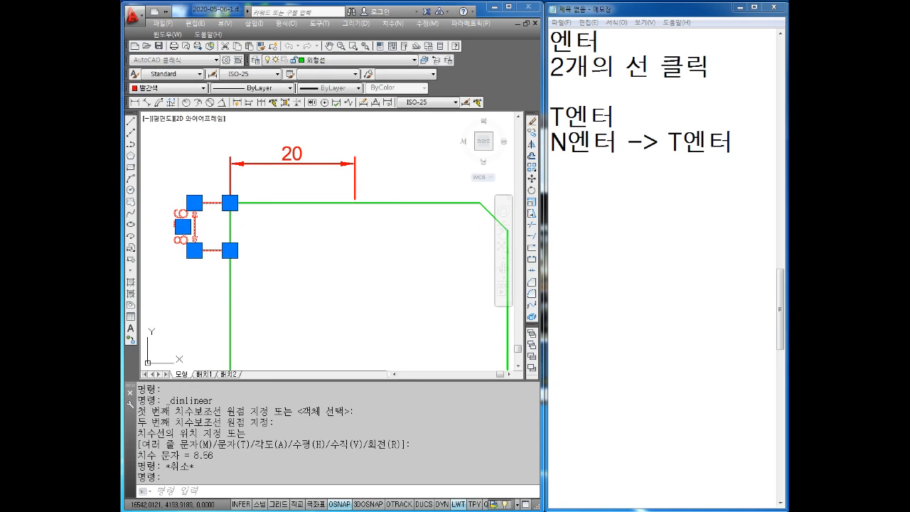
{"action": "key", "text": "Delete"}
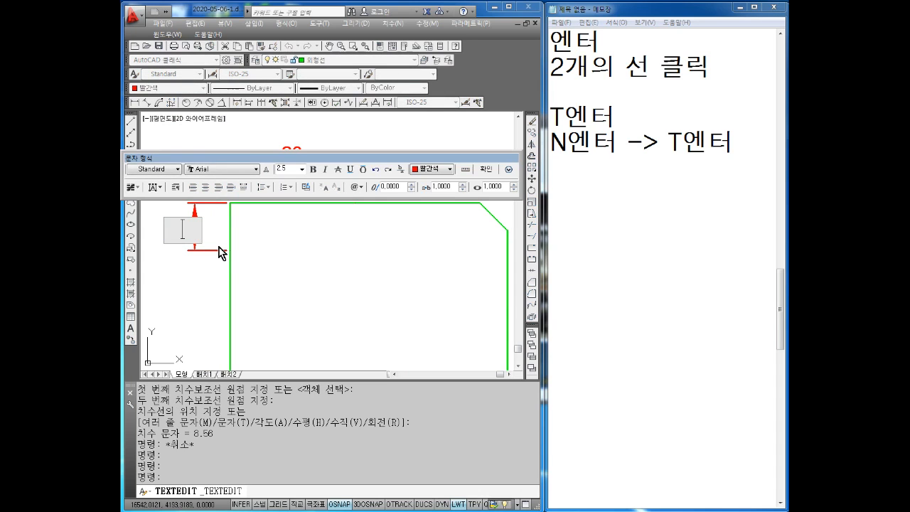
{"action": "type", "text": "5"}
{"action": "left_click", "coordinate": [222, 253]}
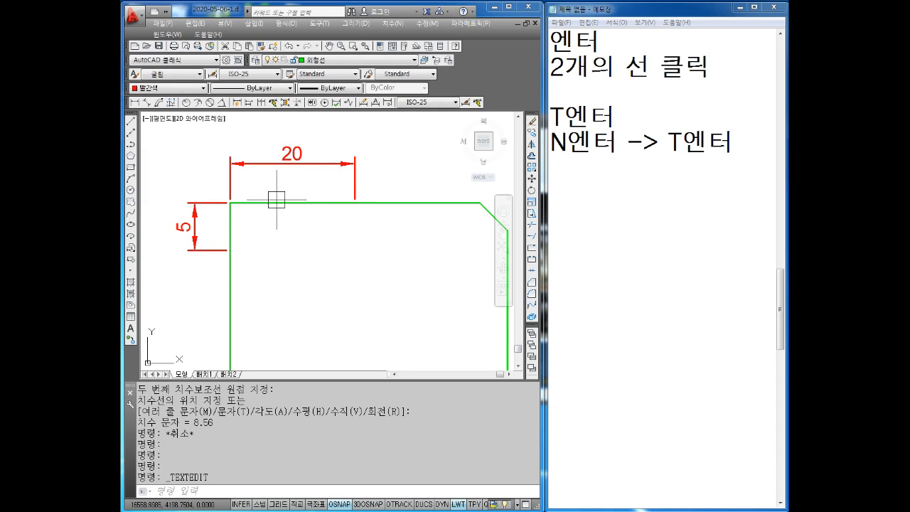
{"action": "key", "text": "Escape"}
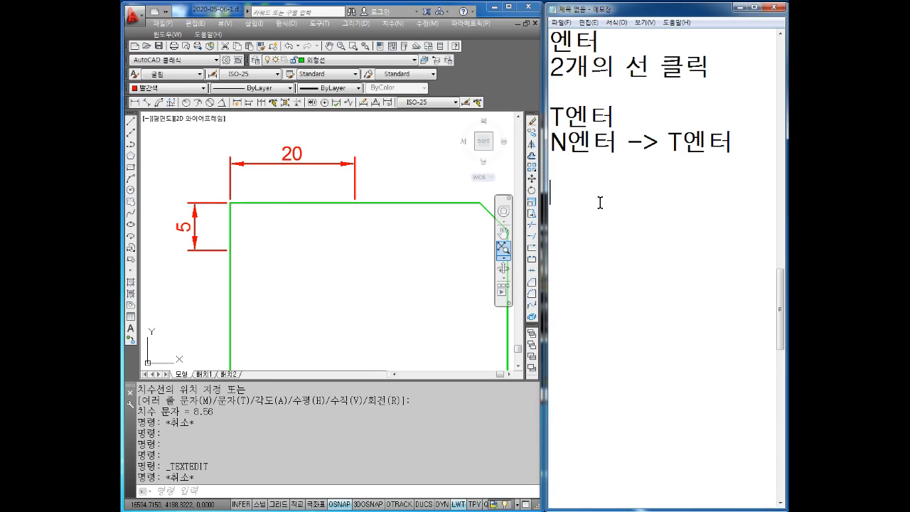
Step: Note the unequal chamfer commands in Notepad as "CHA엔터", "D엔터", "20엔터" and "5엔터" on separate lines, and switch back to AutoCAD
{"action": "left_click", "coordinate": [613, 199]}
{"action": "type", "text": "CHA엔터"}
{"action": "key", "text": "Return"}
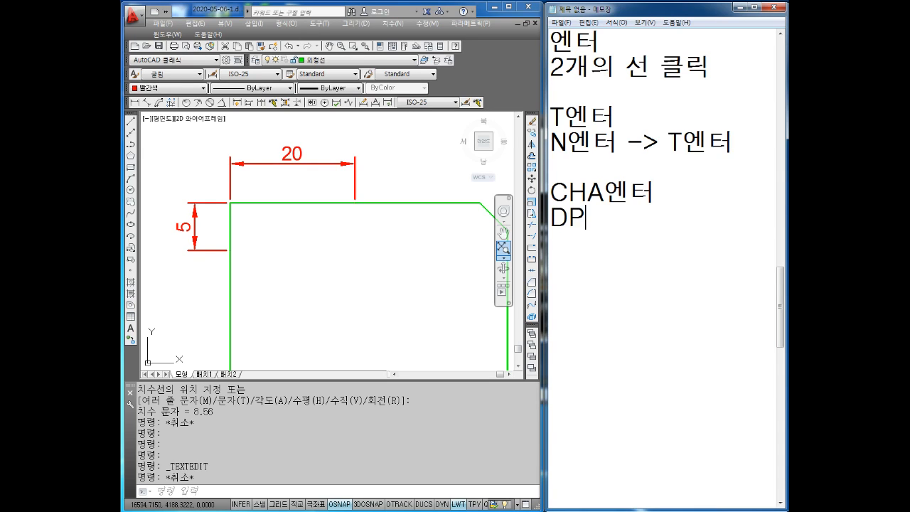
{"action": "type", "text": "D엔터"}
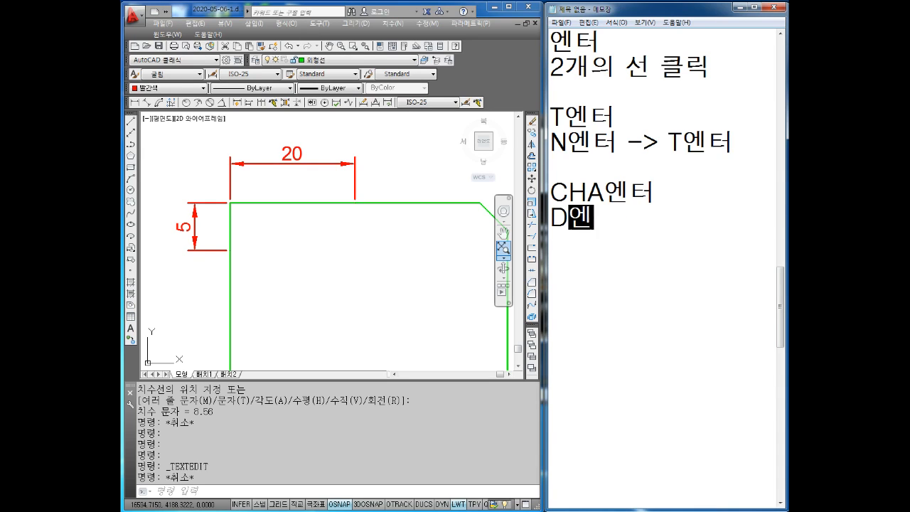
{"action": "key", "text": "Return"}
{"action": "type", "text": "20"}
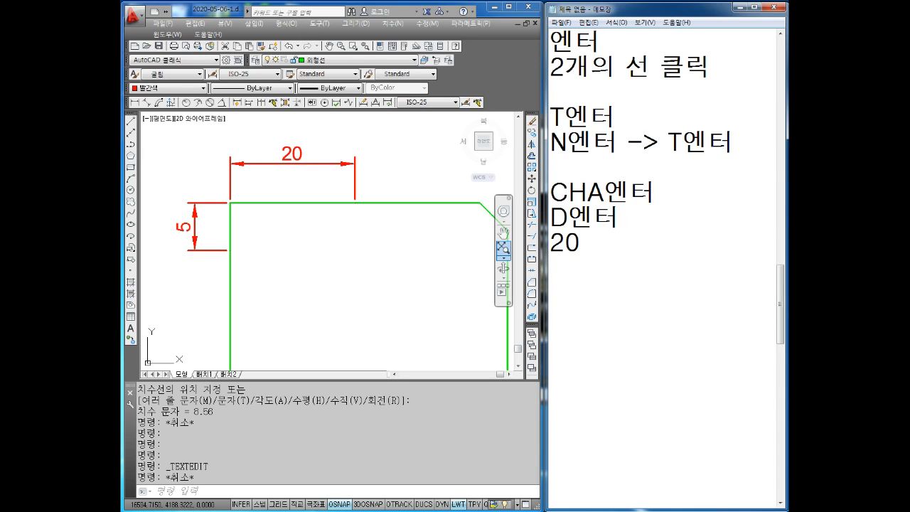
{"action": "type", "text": "엔터"}
{"action": "key", "text": "Return"}
{"action": "type", "text": "5"}
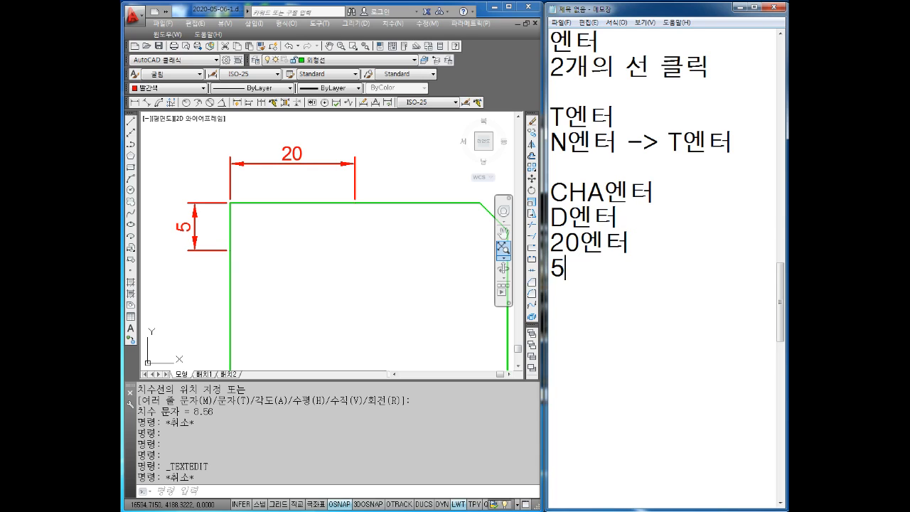
{"action": "type", "text": "엔터"}
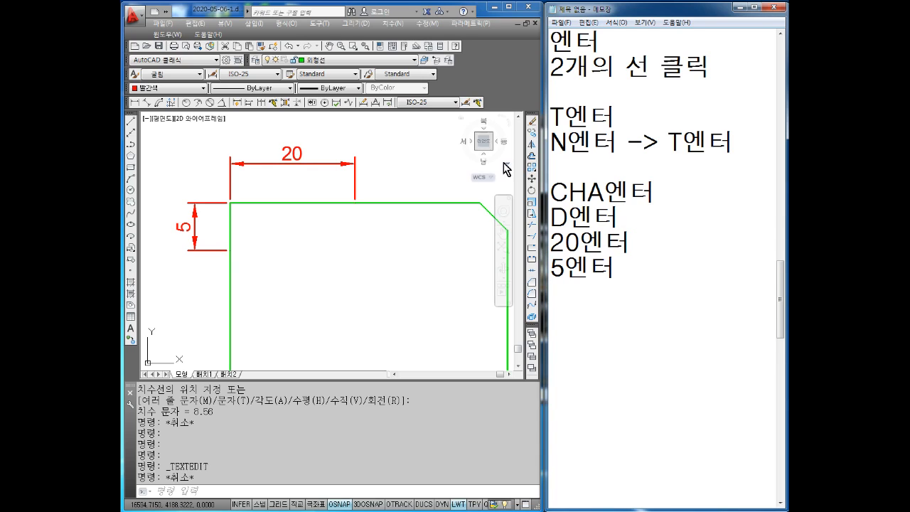
{"action": "left_click", "coordinate": [287, 270]}
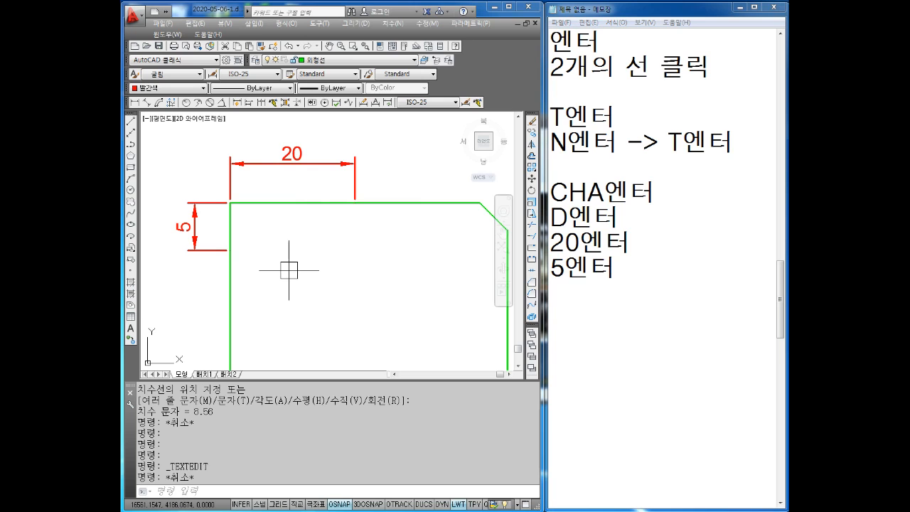